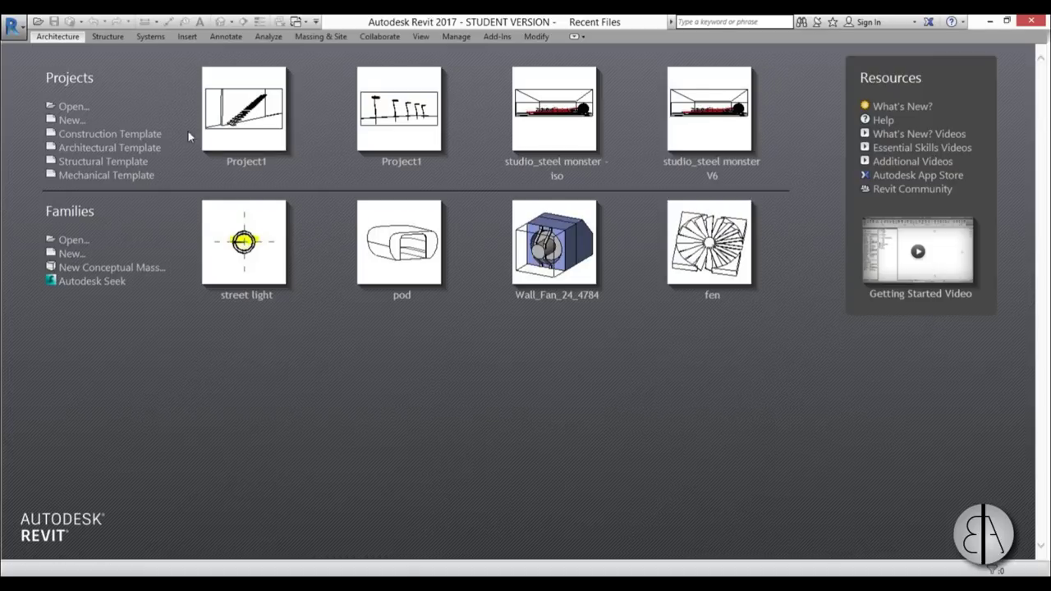
# Create a project from the Architectural Template and set its length units to centimeters.
pyautogui.click(149, 150)
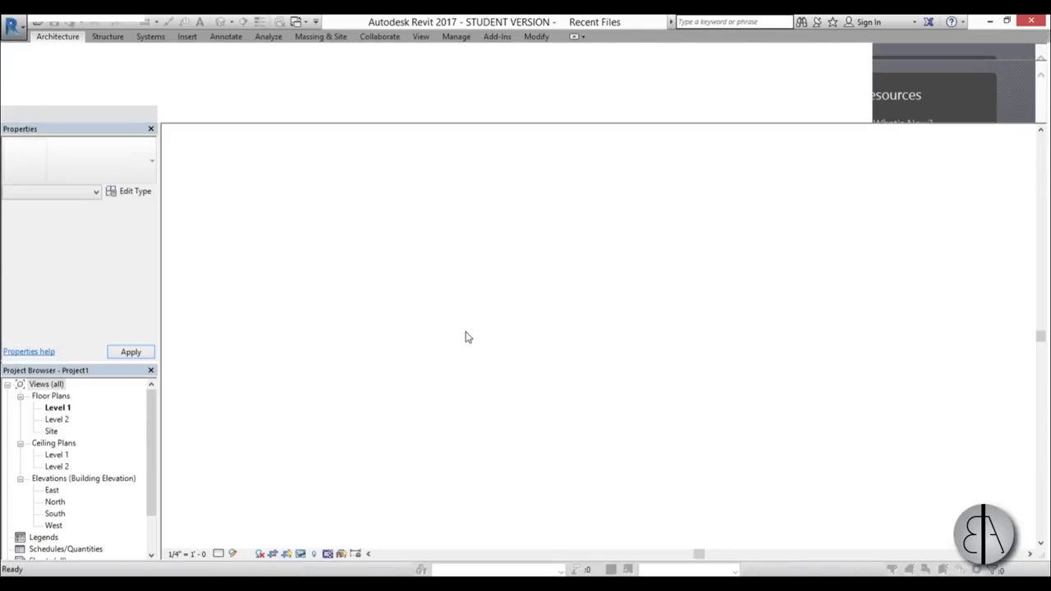
pyautogui.press('u')
pyautogui.press('n')
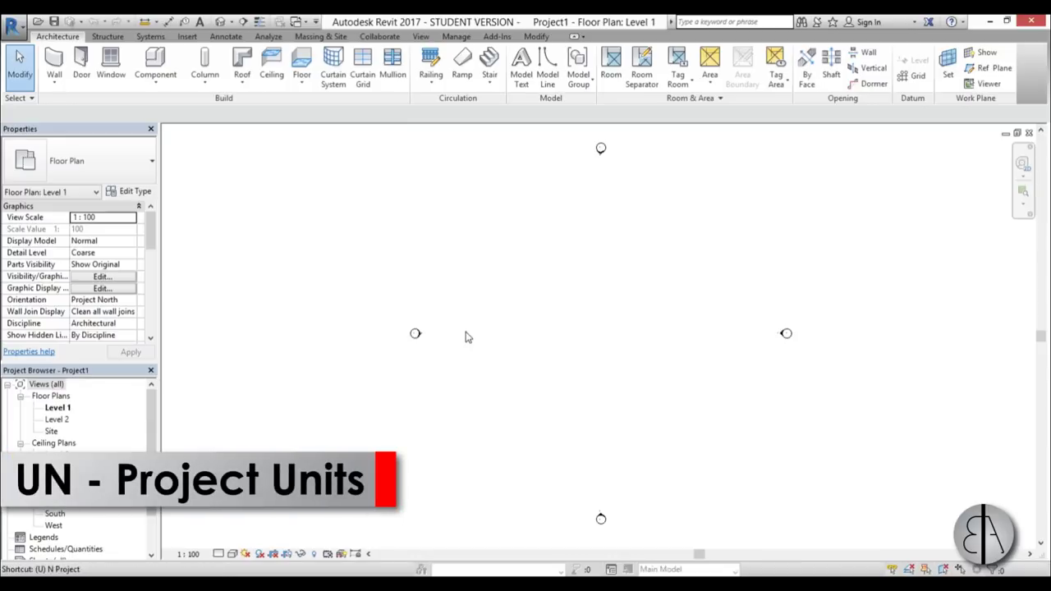
pyautogui.click(565, 244)
pyautogui.click(455, 268)
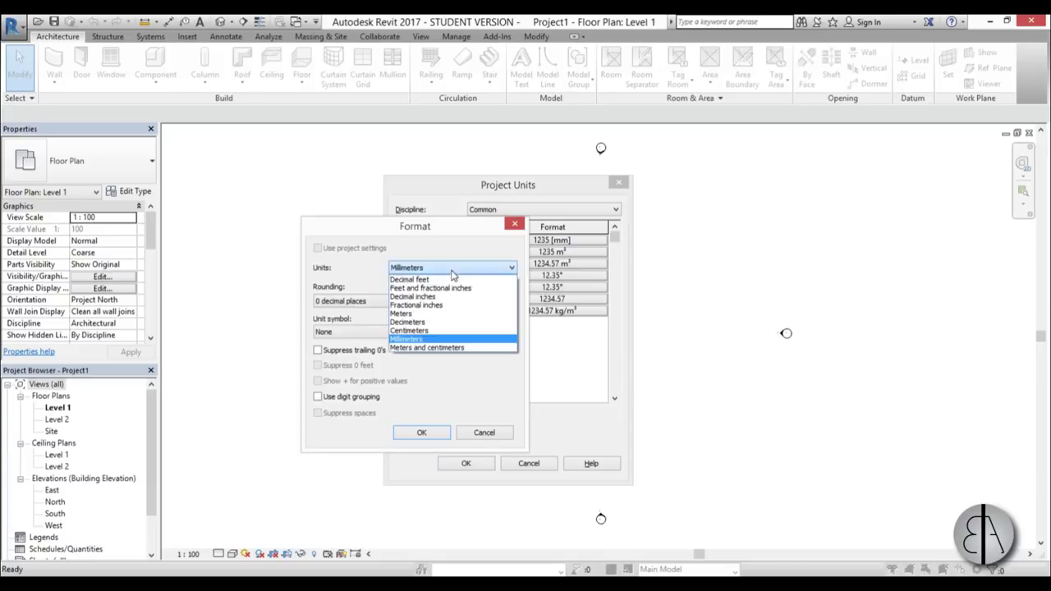
pyautogui.click(443, 329)
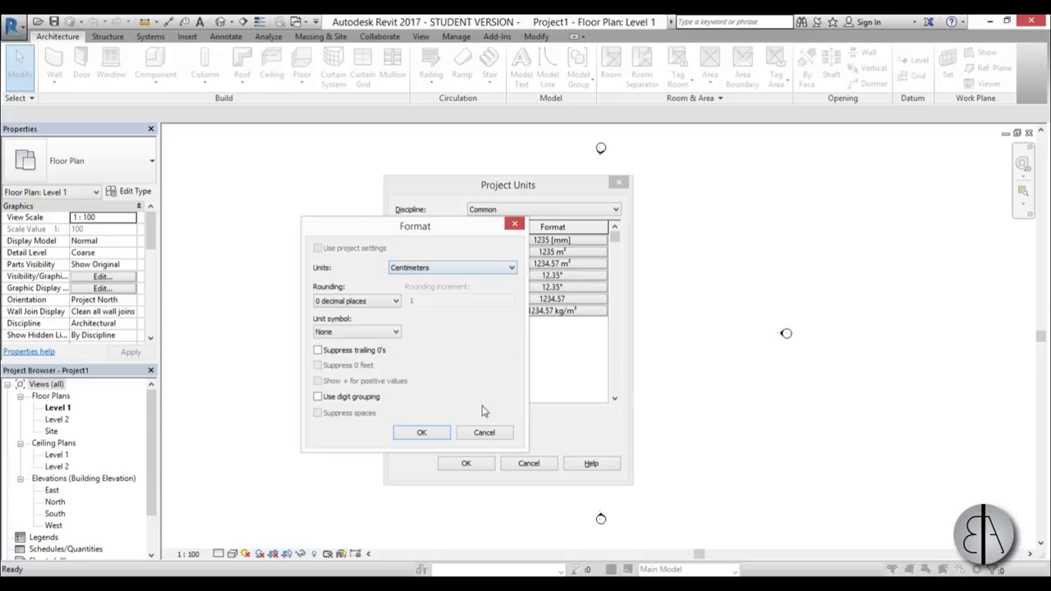
pyautogui.click(424, 433)
pyautogui.click(470, 464)
pyautogui.moveTo(600, 371); pyautogui.dragTo(556, 366, button='middle')
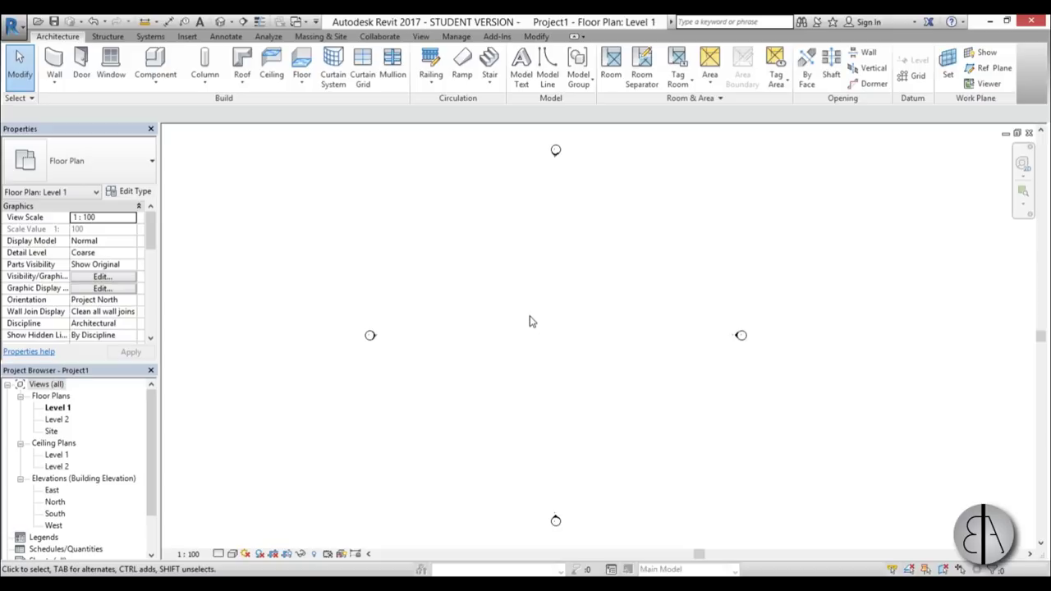
# Load the 140x140 type of the M_Timber-Column family from the Wood folder of the US Metric Structural Columns library.
pyautogui.click(188, 37)
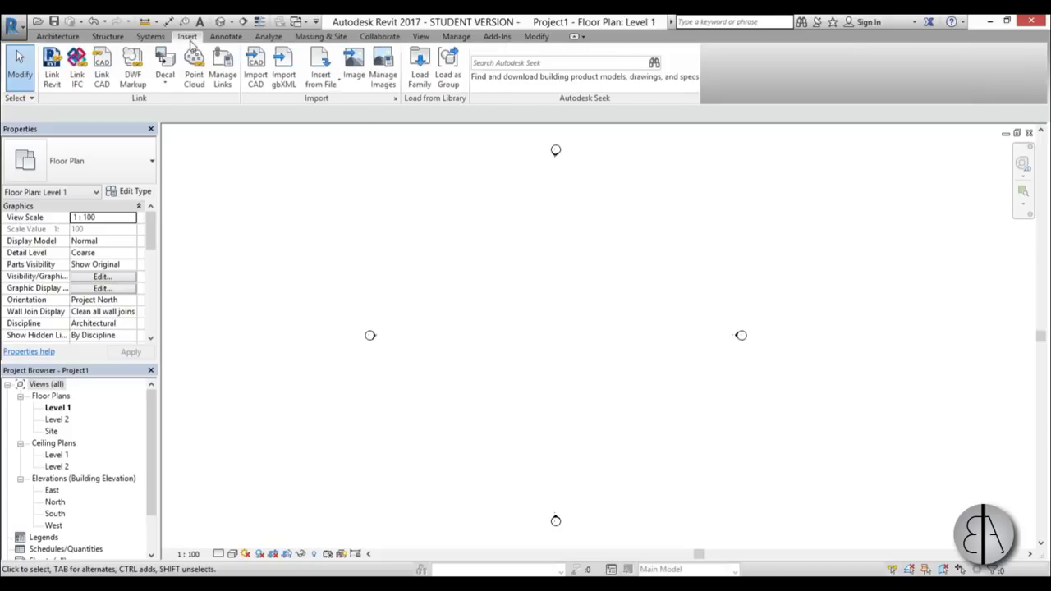
pyautogui.click(419, 67)
pyautogui.moveTo(453, 106); pyautogui.dragTo(451, 144)
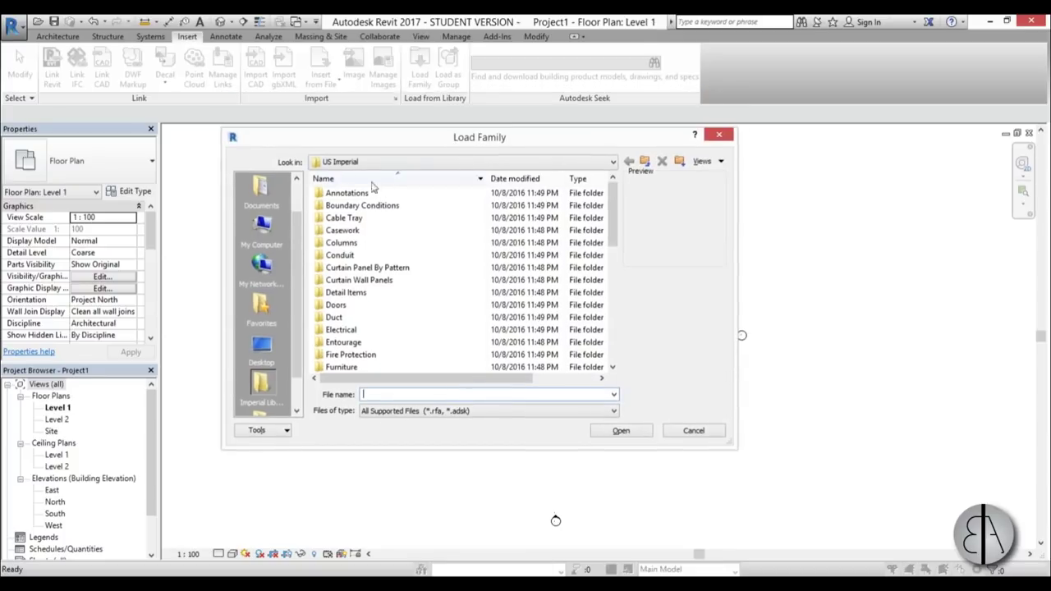
pyautogui.click(644, 162)
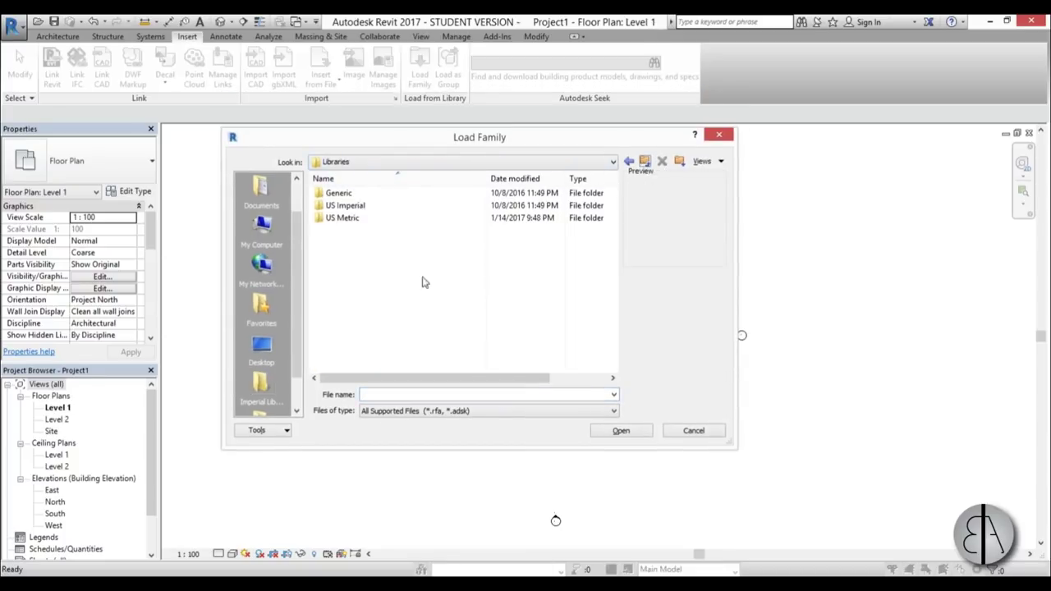
pyautogui.doubleClick(363, 218)
pyautogui.scroll(-7, 423, 257)
pyautogui.scroll(-1, 421, 263)
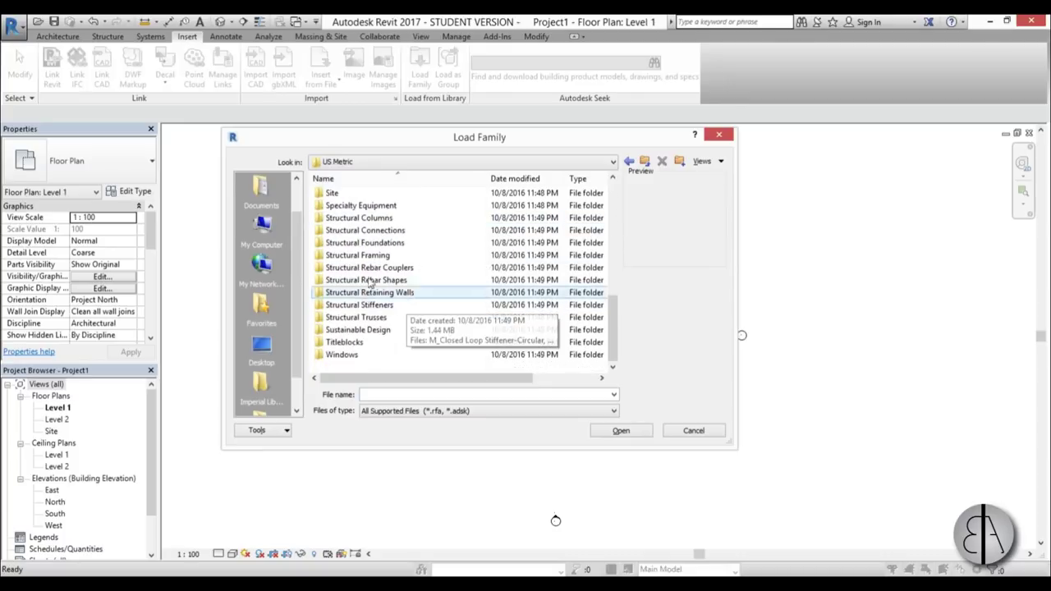
pyautogui.doubleClick(353, 222)
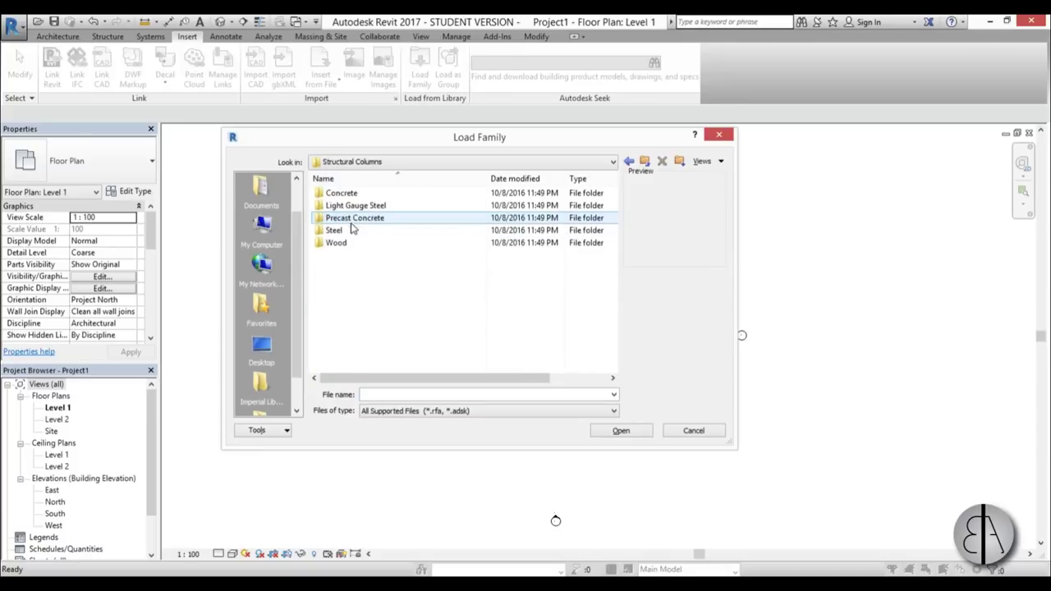
pyautogui.doubleClick(350, 246)
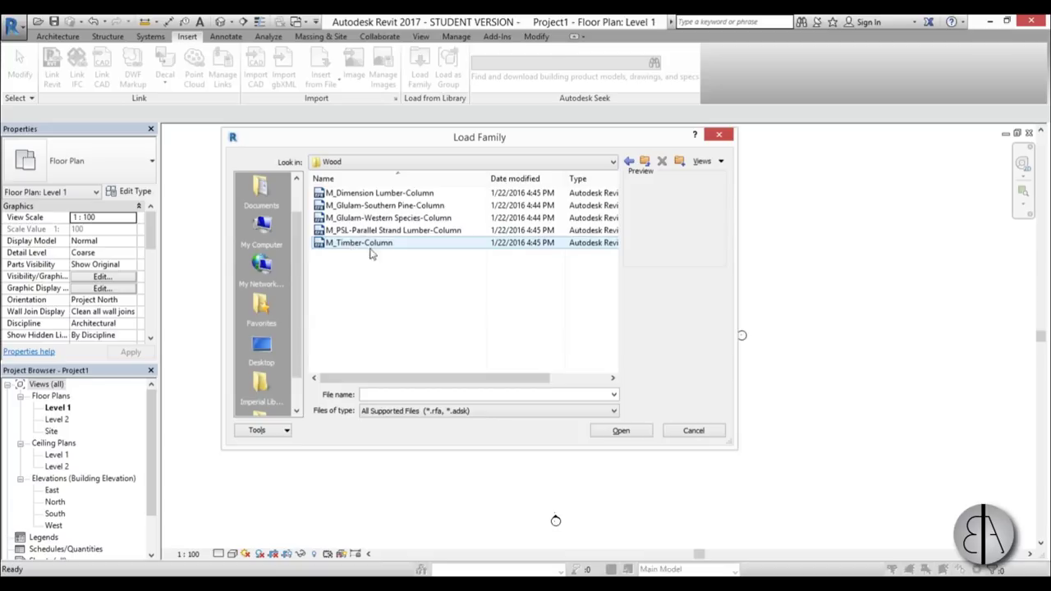
pyautogui.click(353, 245)
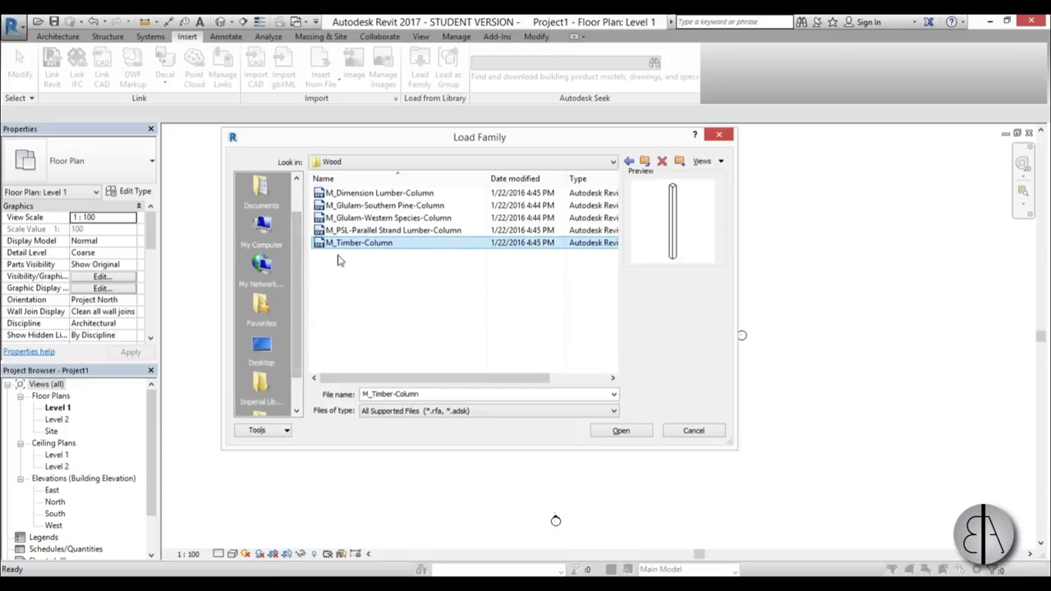
pyautogui.click(621, 432)
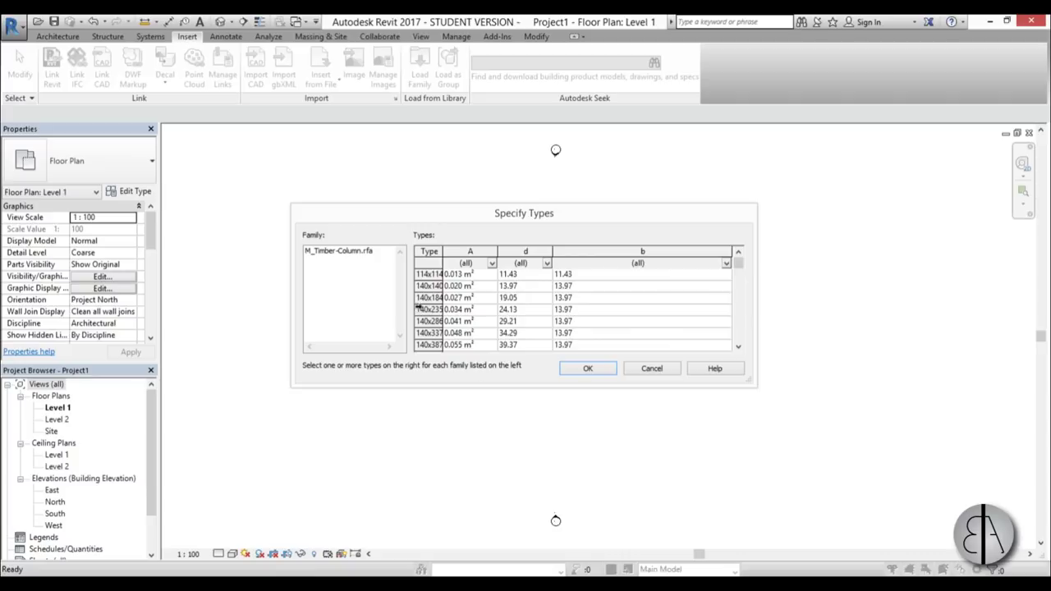
pyautogui.click(421, 285)
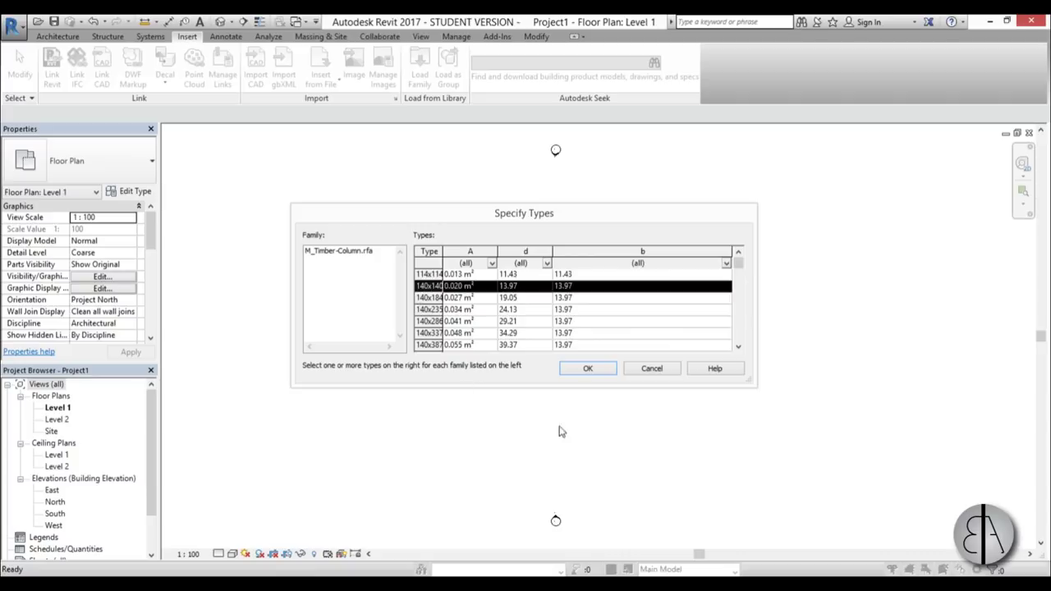
pyautogui.click(605, 371)
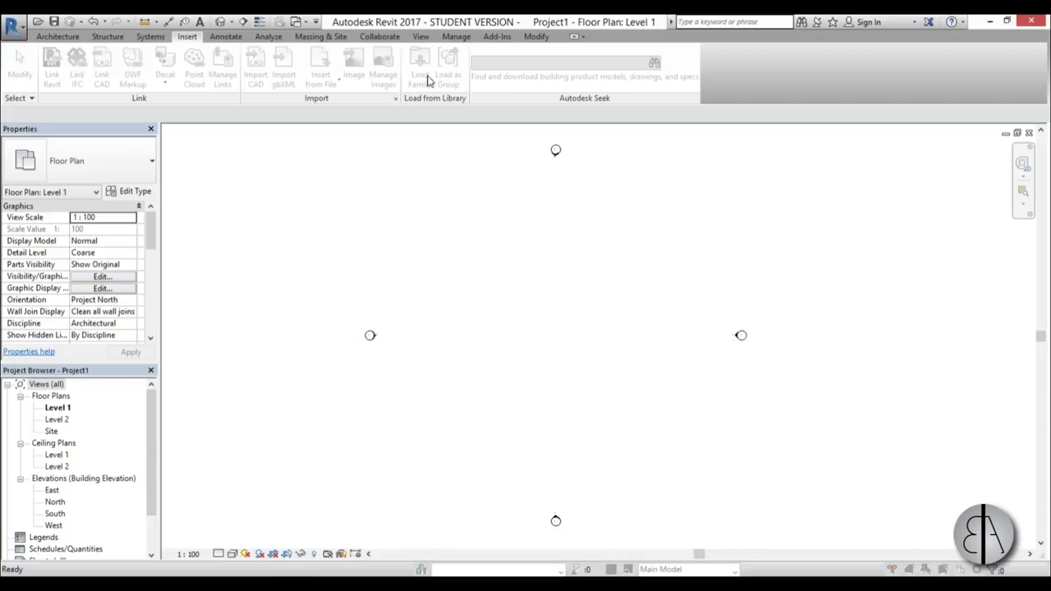
# Load the 140x140 type of the M_Timber family from the Wood folder of the US Metric Structural Framing library.
pyautogui.click(420, 79)
pyautogui.click(646, 162)
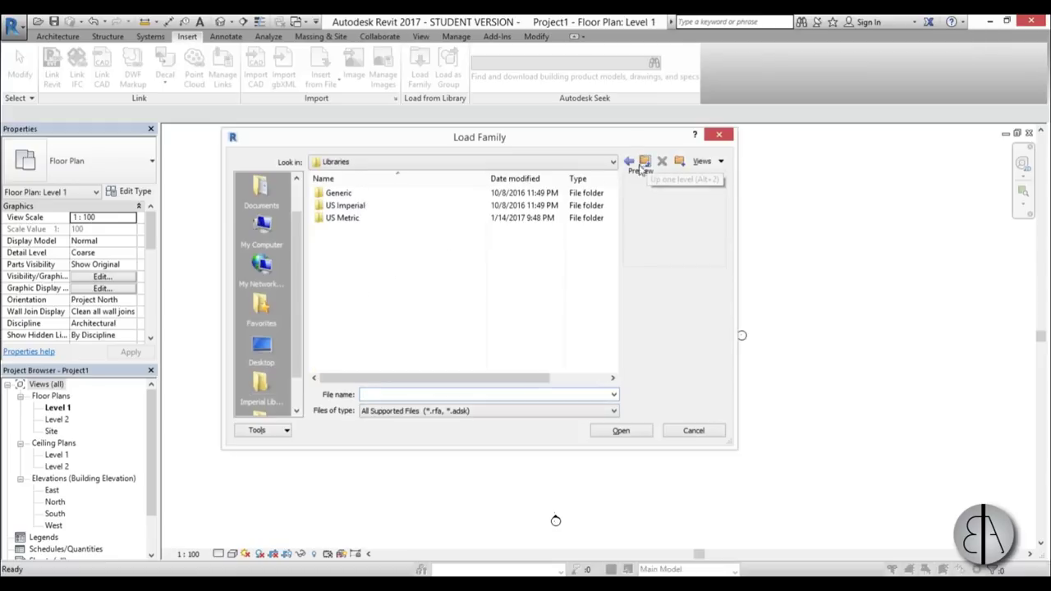
pyautogui.doubleClick(394, 218)
pyautogui.scroll(-5, 394, 275)
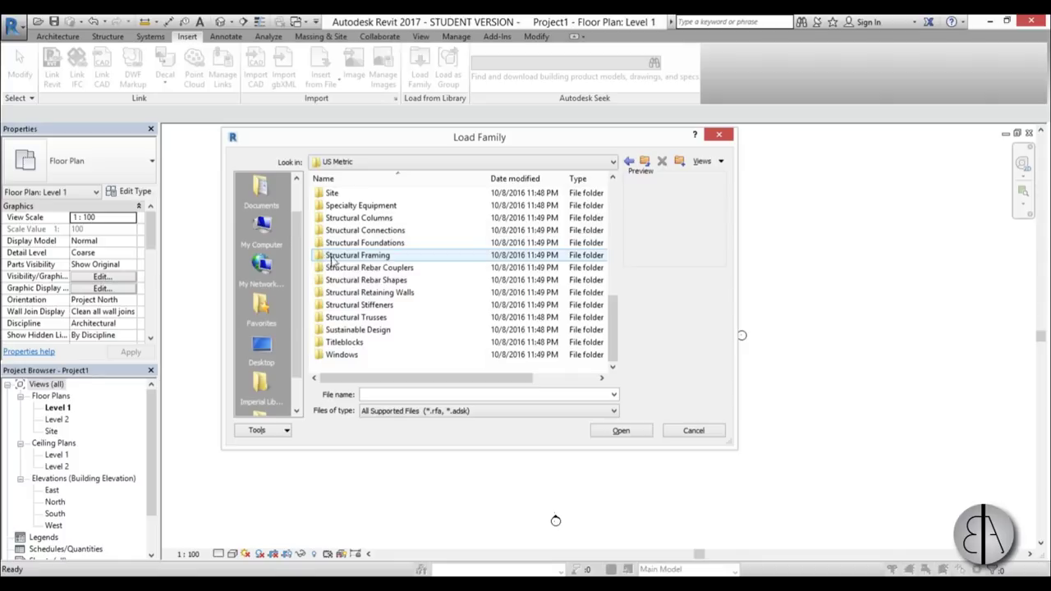
pyautogui.doubleClick(353, 255)
pyautogui.doubleClick(341, 244)
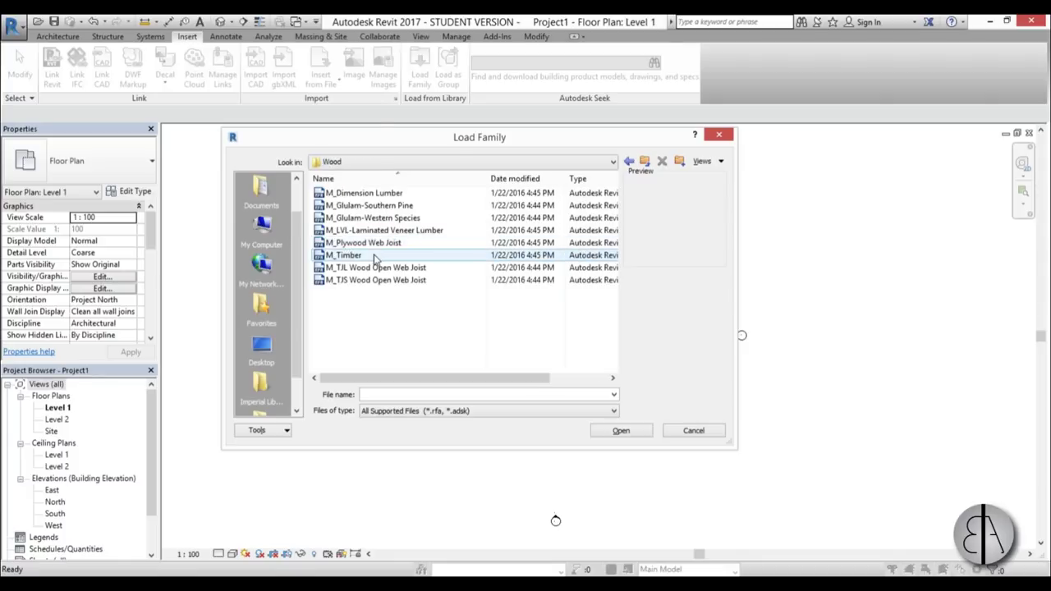
pyautogui.click(374, 258)
pyautogui.doubleClick(374, 256)
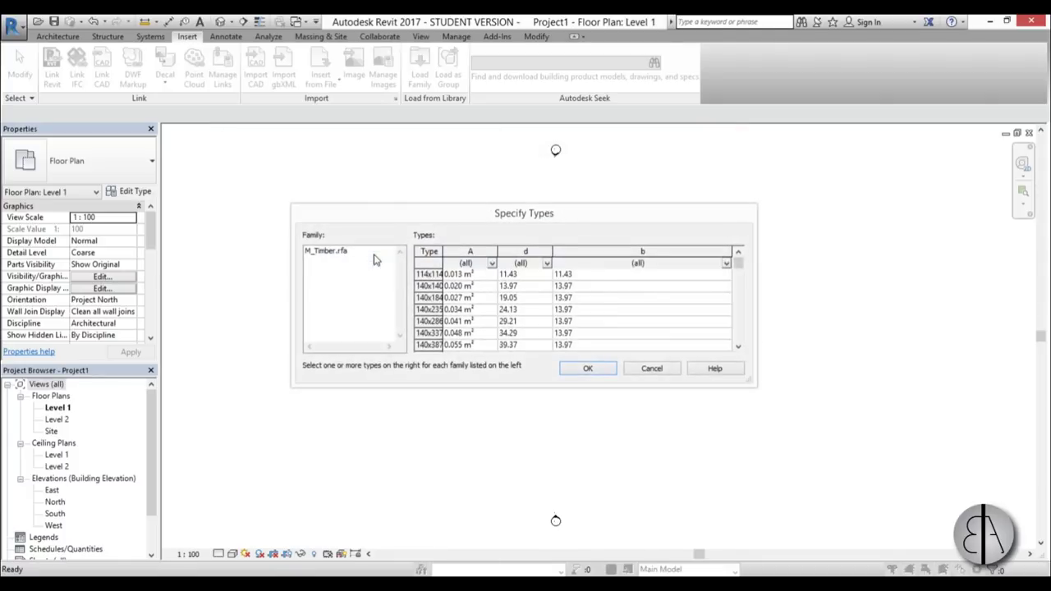
pyautogui.click(419, 286)
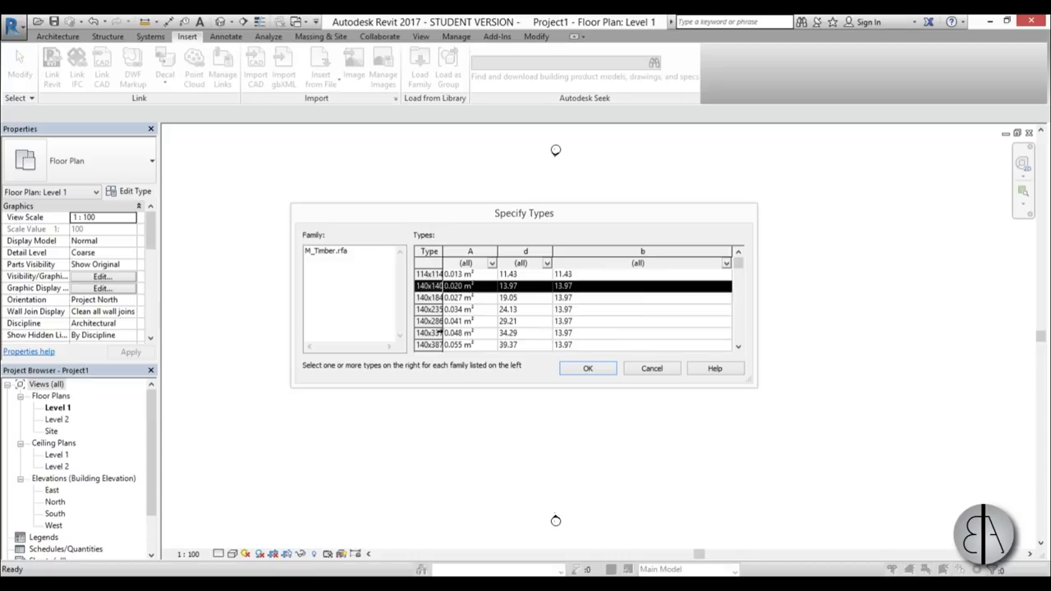
pyautogui.click(588, 369)
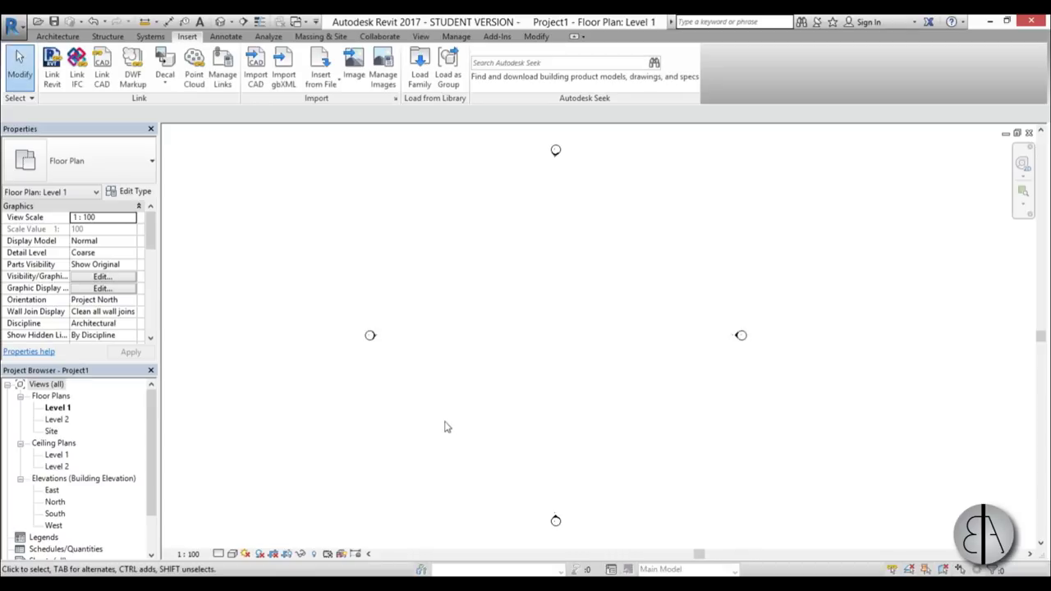
# In the South elevation, set the elevation of Level 2 to 300 cm.
pyautogui.moveTo(563, 358); pyautogui.dragTo(571, 365, button='middle')
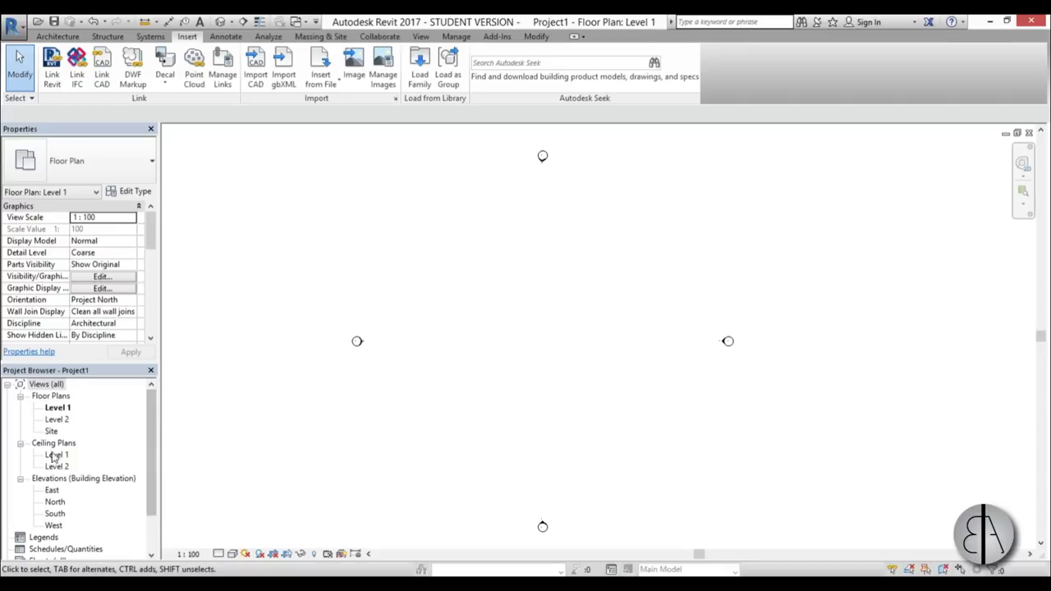
pyautogui.doubleClick(55, 514)
pyautogui.scroll(-2, 546, 427)
pyautogui.scroll(2, 695, 299)
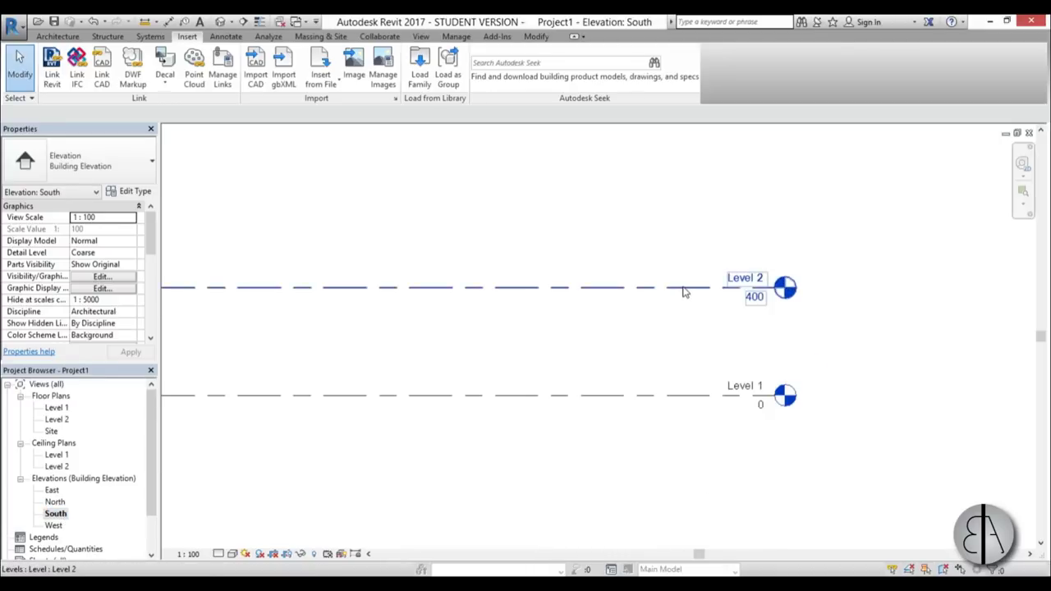
pyautogui.click(687, 289)
pyautogui.click(754, 297)
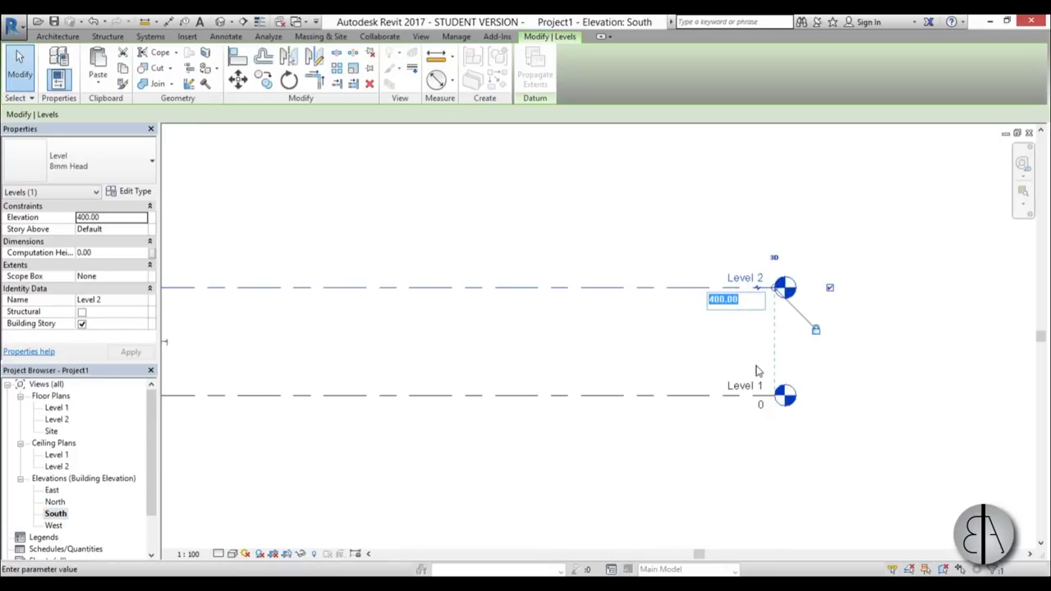
pyautogui.write('300')
pyautogui.press('Return')
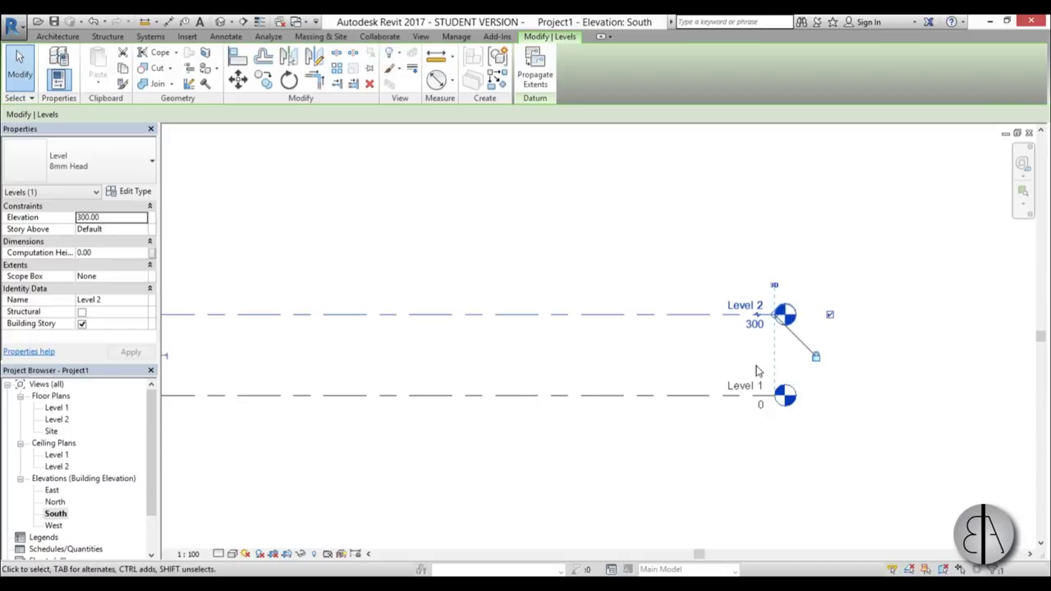
pyautogui.click(733, 207)
# On the Level 1 floor plan, draw two parallel vertical reference planes about 410 cm apart.
pyautogui.scroll(-2, 657, 269)
pyautogui.moveTo(494, 319); pyautogui.dragTo(615, 317, button='middle')
pyautogui.scroll(-1, 614, 315)
pyautogui.scroll(1, 592, 328)
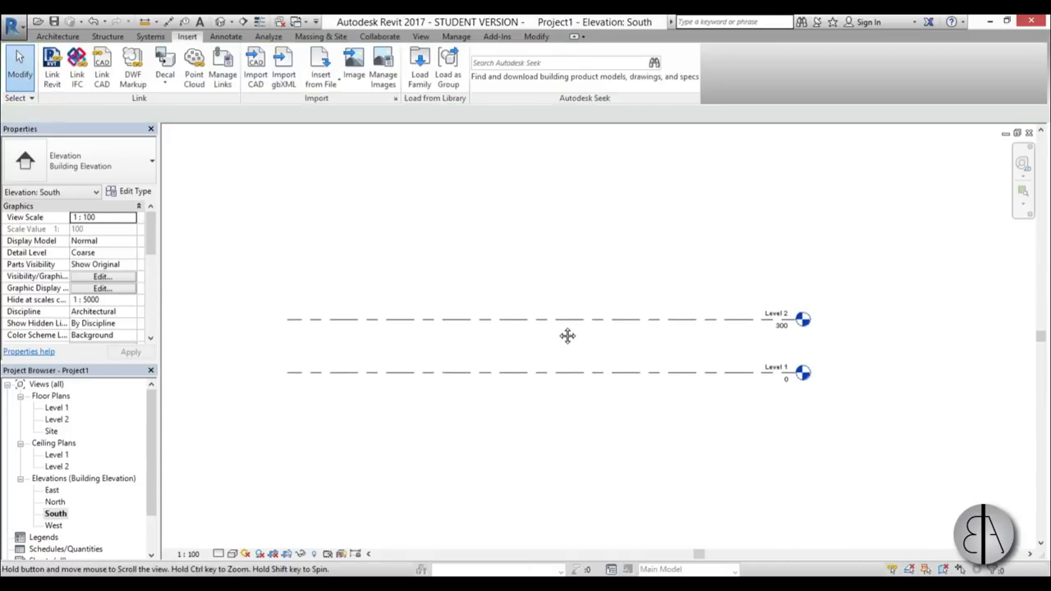
pyautogui.doubleClick(55, 408)
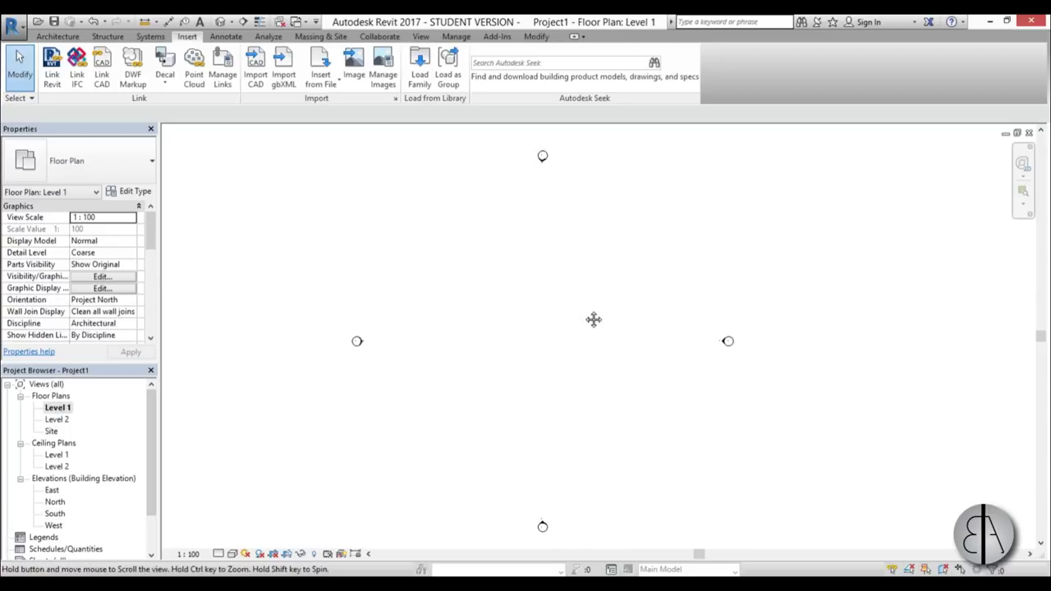
pyautogui.scroll(3, 530, 321)
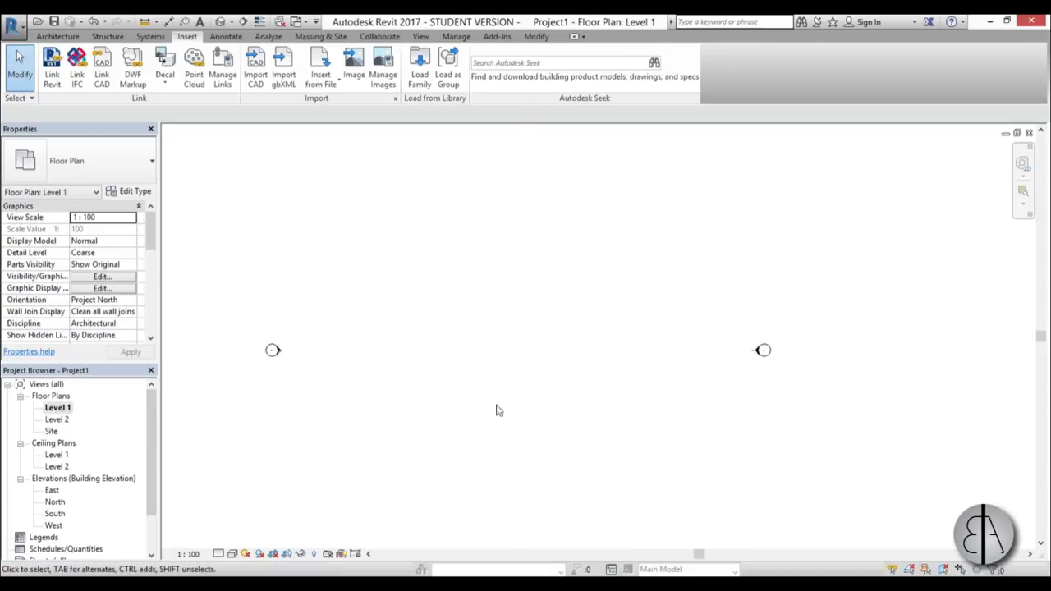
pyautogui.click(59, 36)
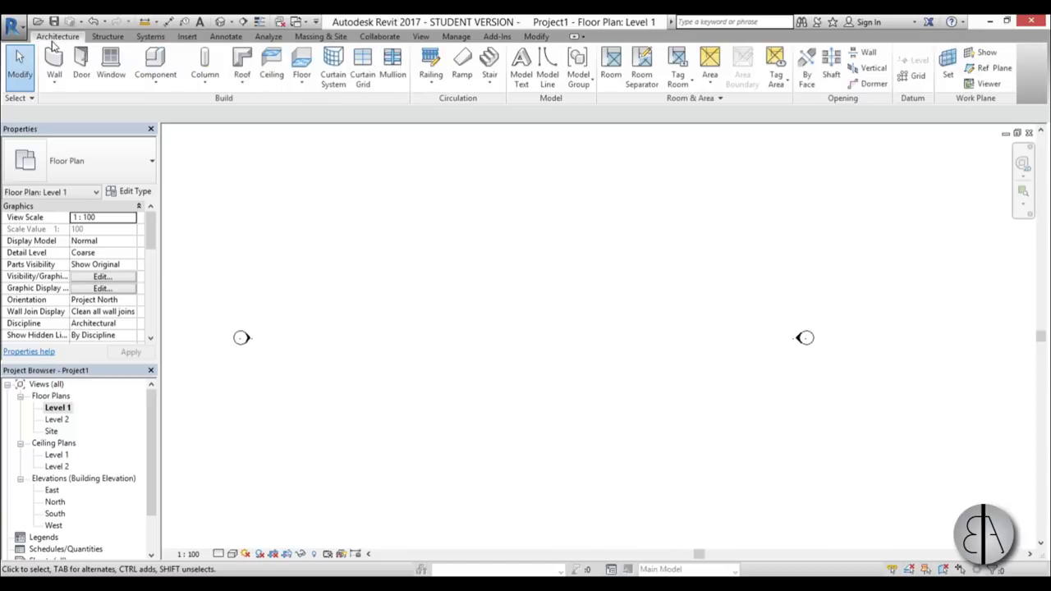
pyautogui.press('r')
pyautogui.press('p')
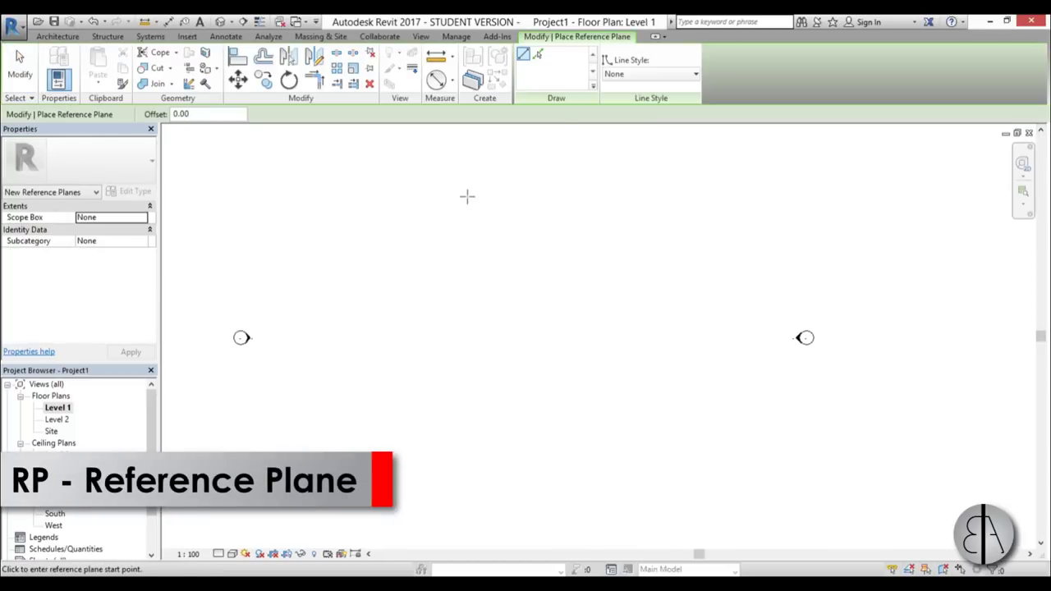
pyautogui.click(467, 197)
pyautogui.click(467, 472)
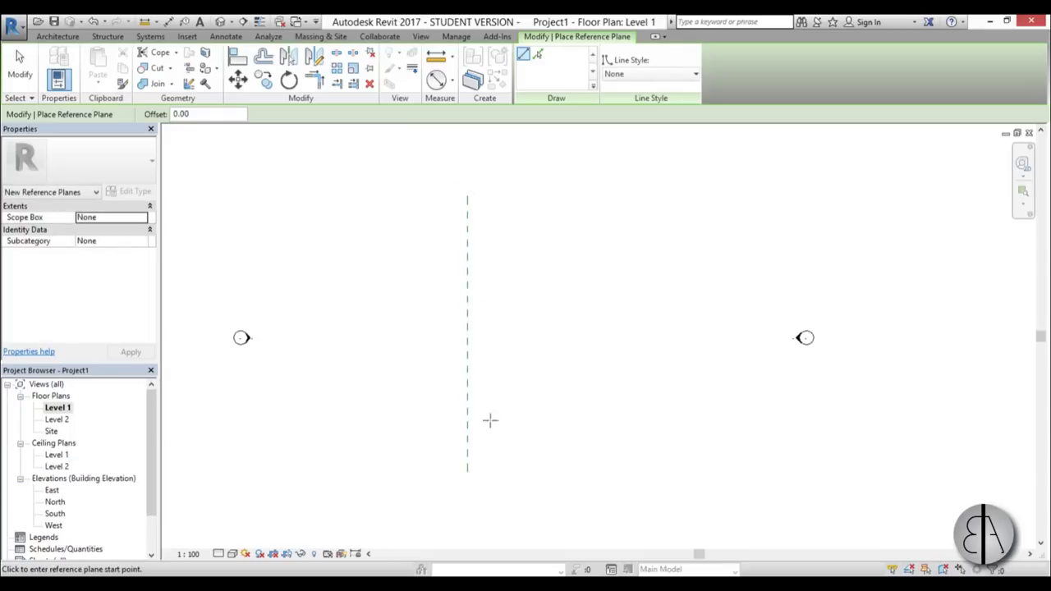
pyautogui.click(513, 197)
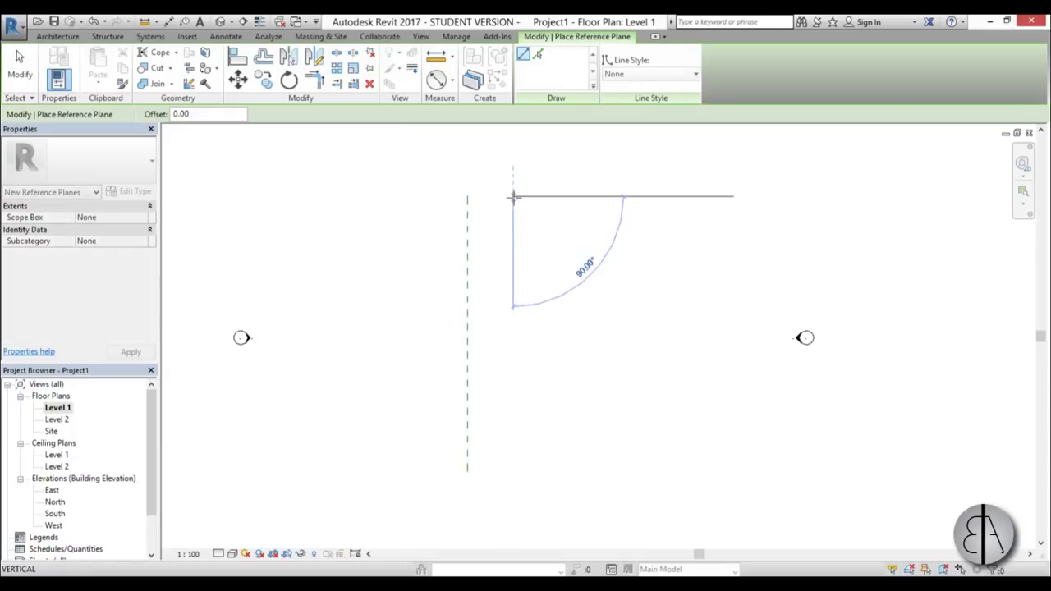
pyautogui.click(513, 470)
pyautogui.press('Escape')
pyautogui.press('Escape')
# Set the distance between the two vertical reference planes to 400 cm.
pyautogui.click(514, 399)
pyautogui.click(489, 246)
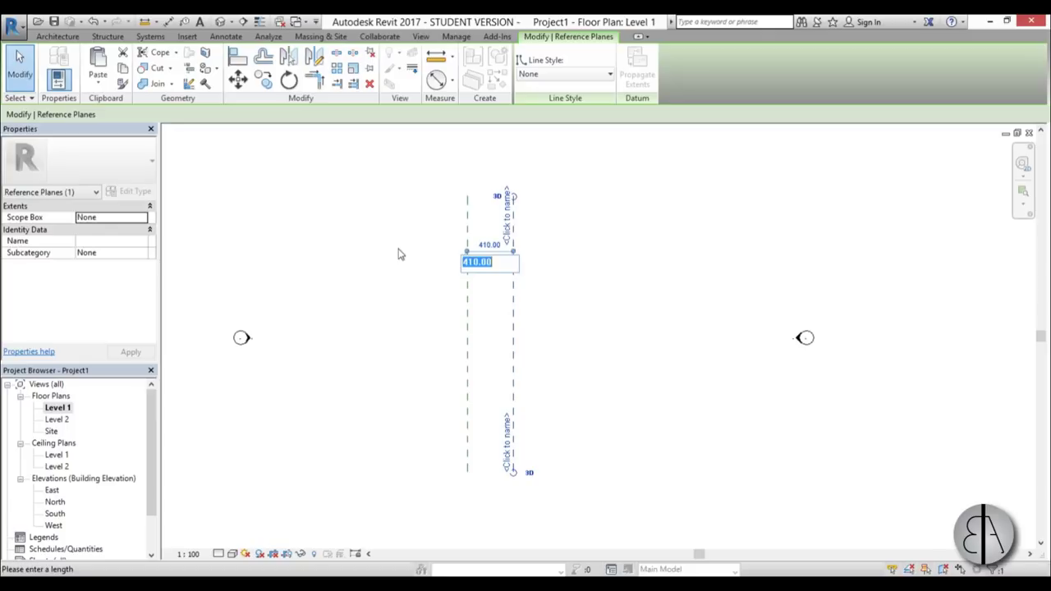
pyautogui.write('0')
pyautogui.press('Return')
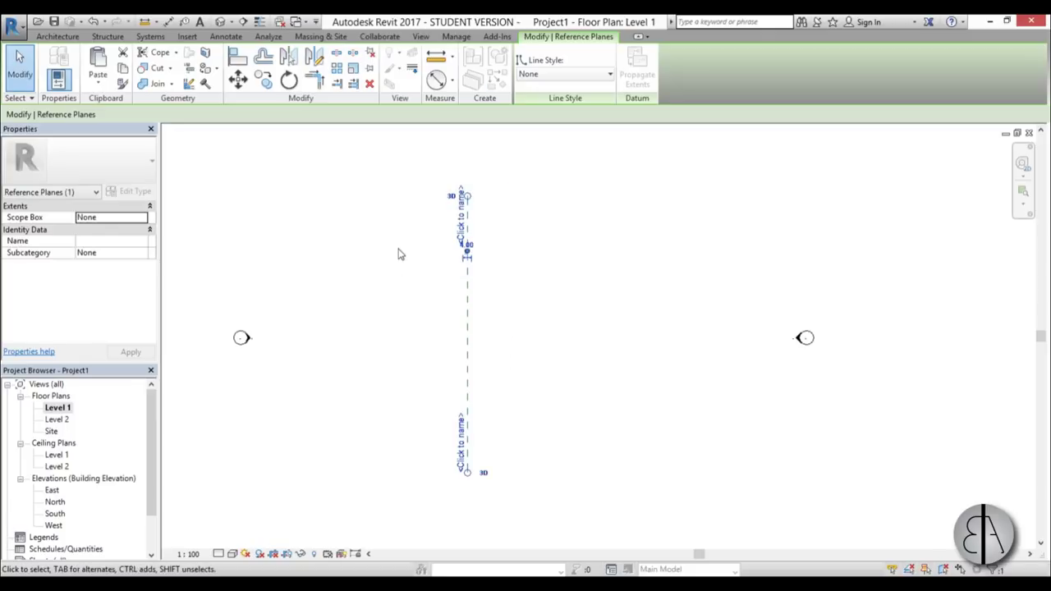
pyautogui.click(469, 245)
pyautogui.write('400')
pyautogui.press('Return')
pyautogui.click(380, 228)
pyautogui.scroll(2, 547, 377)
pyautogui.moveTo(547, 378); pyautogui.dragTo(521, 410, button='middle')
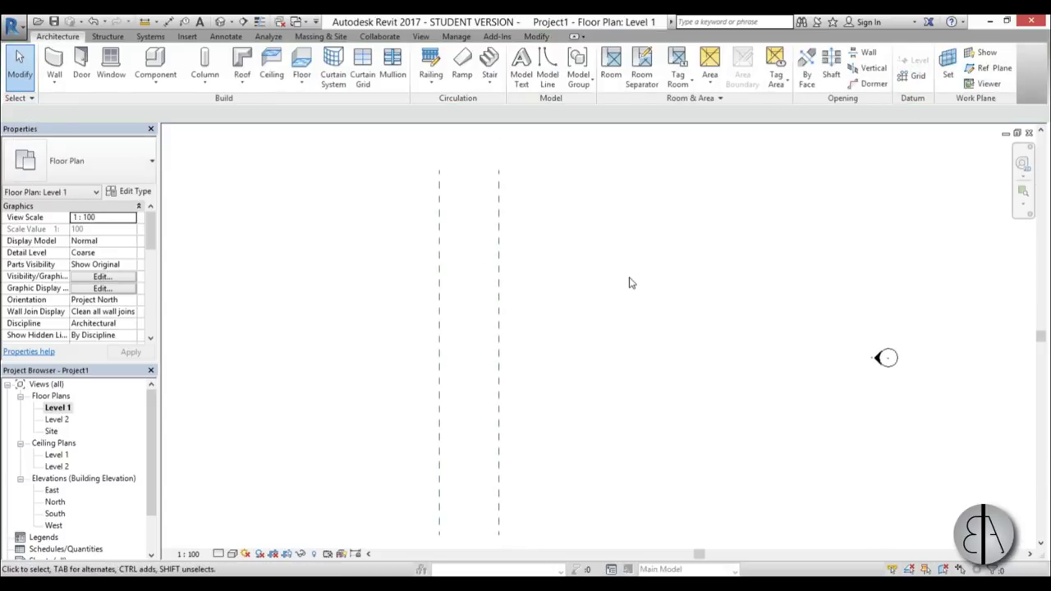
# Draw a horizontal reference plane crossing both vertical reference planes near their lower ends.
pyautogui.scroll(-2, 622, 281)
pyautogui.scroll(2, 612, 298)
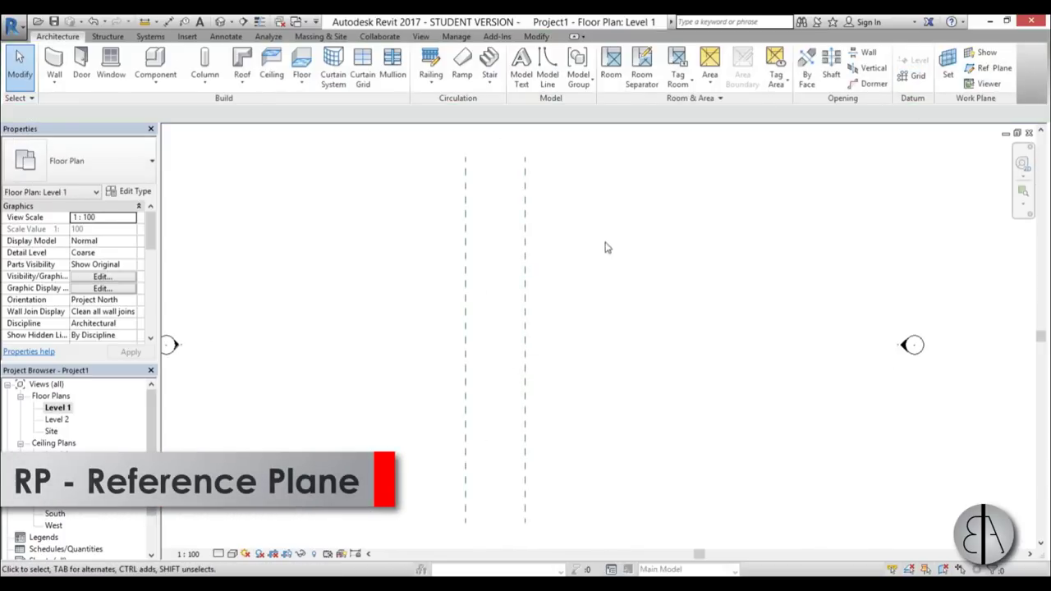
pyautogui.click(986, 67)
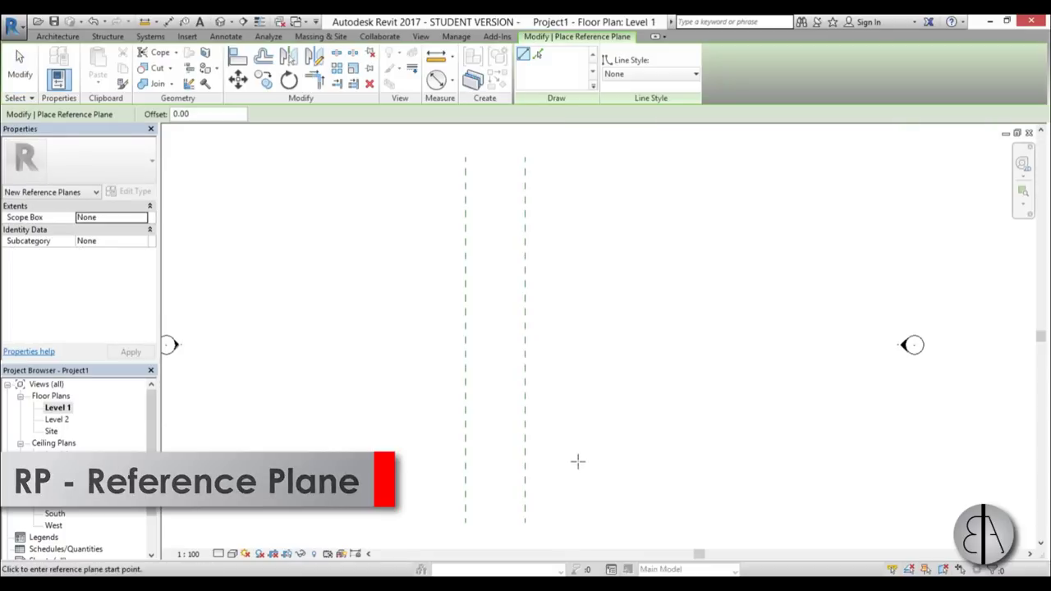
pyautogui.click(608, 455)
pyautogui.click(391, 455)
pyautogui.press('Escape')
pyautogui.press('Escape')
pyautogui.click(472, 461)
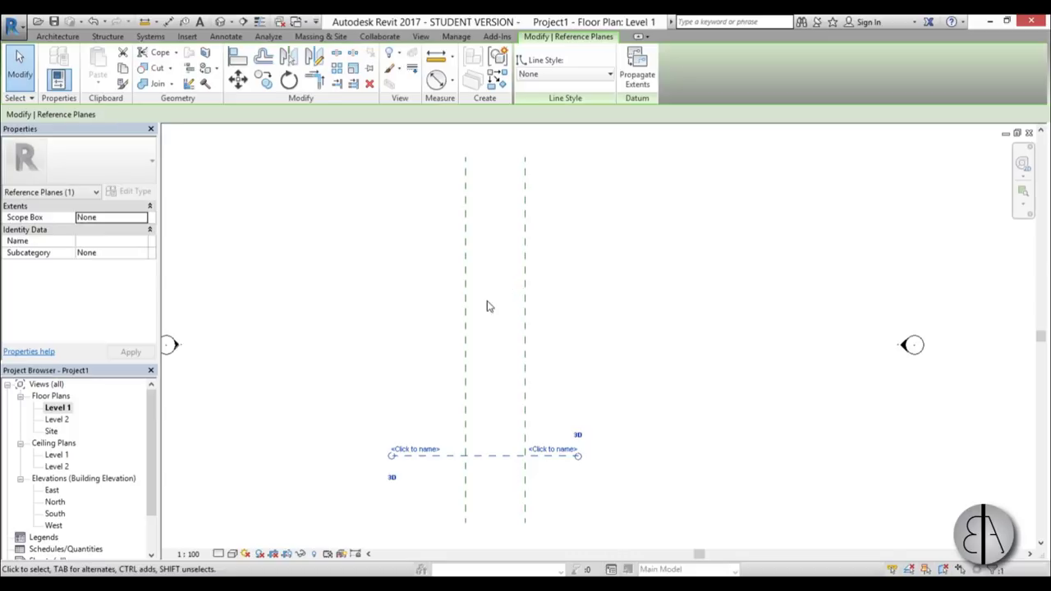
# Add two more horizontal reference planes above the first by picking lines with an offset of 600 cm each.
pyautogui.press('r')
pyautogui.press('p')
pyautogui.click(538, 55)
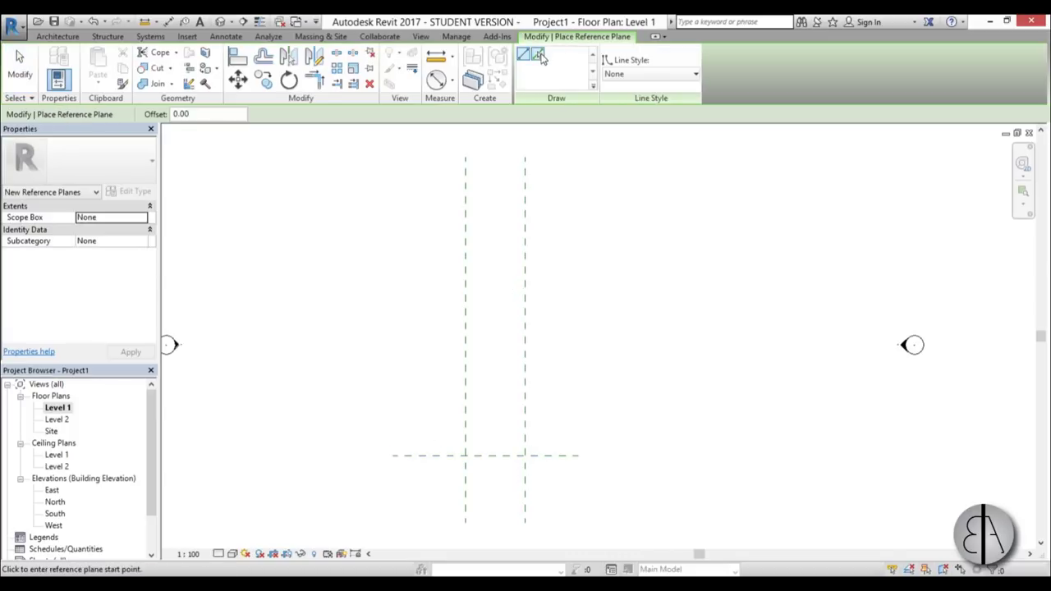
pyautogui.doubleClick(220, 118)
pyautogui.write('6.00')
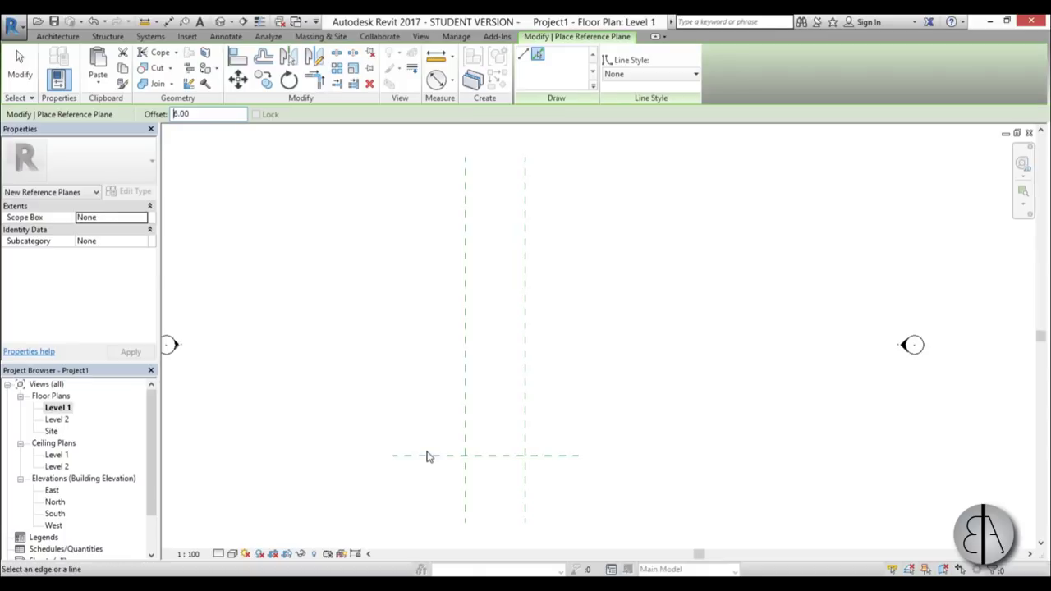
pyautogui.doubleClick(199, 117)
pyautogui.write('60')
pyautogui.click(443, 456)
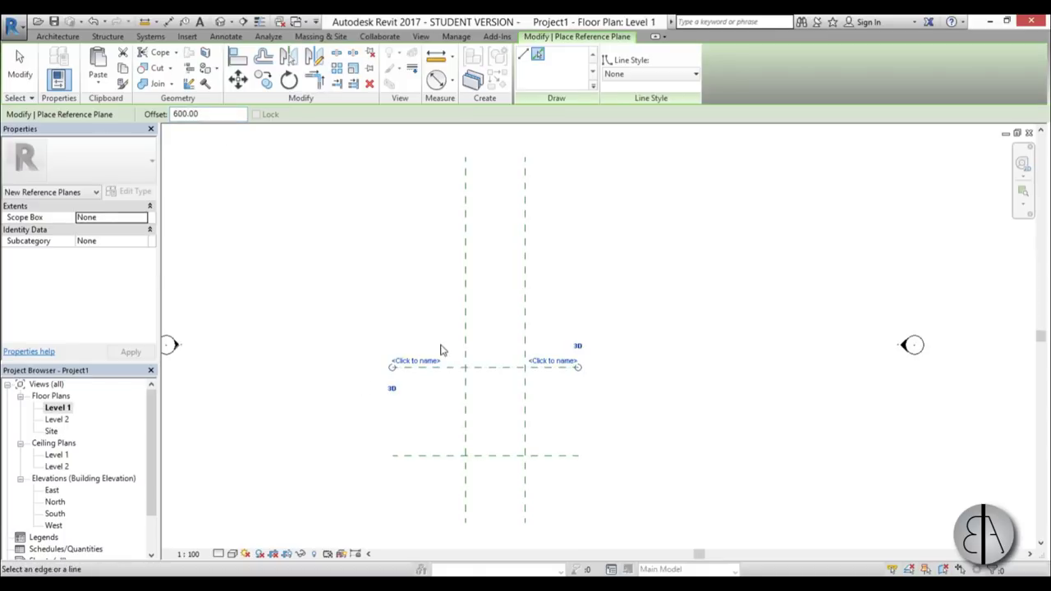
pyautogui.click(457, 368)
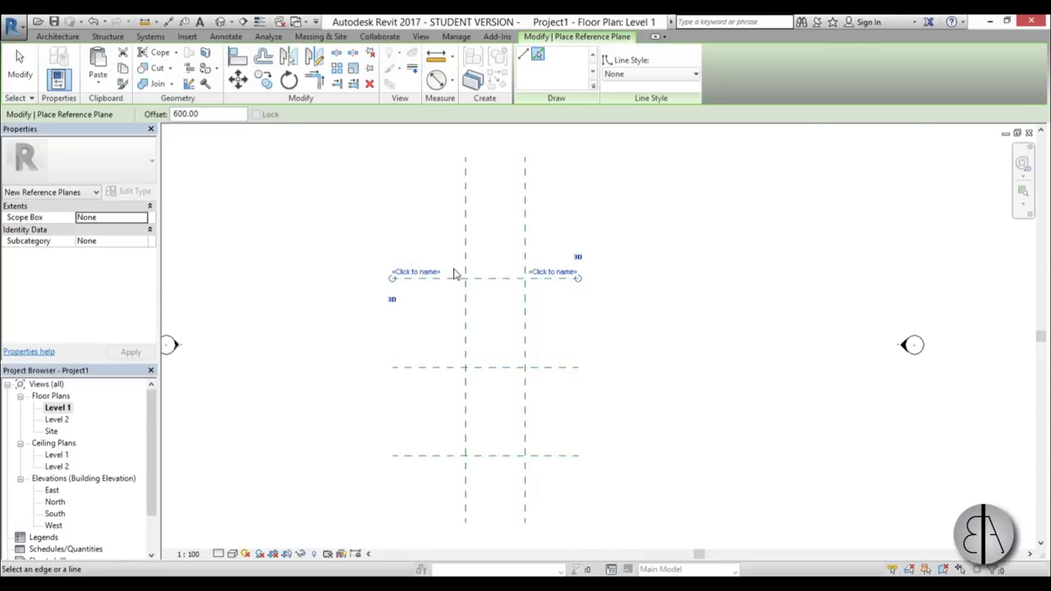
pyautogui.press('Escape')
# Place M_Timber-Column 140x140 structural columns with Height to Level 2 where the uppermost horizontal reference plane crosses the two vertical ones.
pyautogui.scroll(-1, 476, 358)
pyautogui.scroll(-1, 493, 361)
pyautogui.scroll(3, 495, 341)
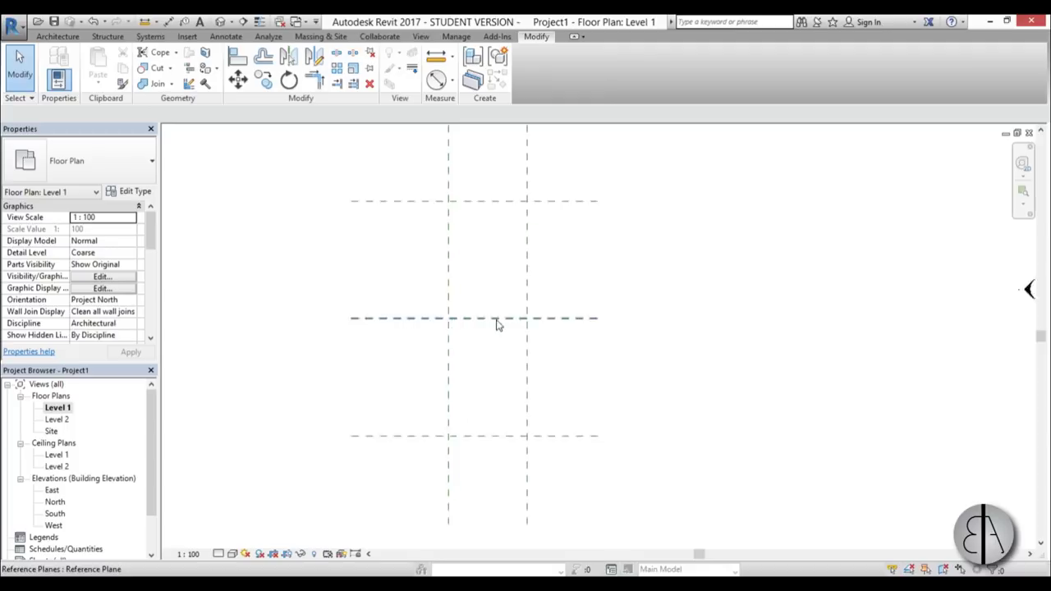
pyautogui.click(100, 38)
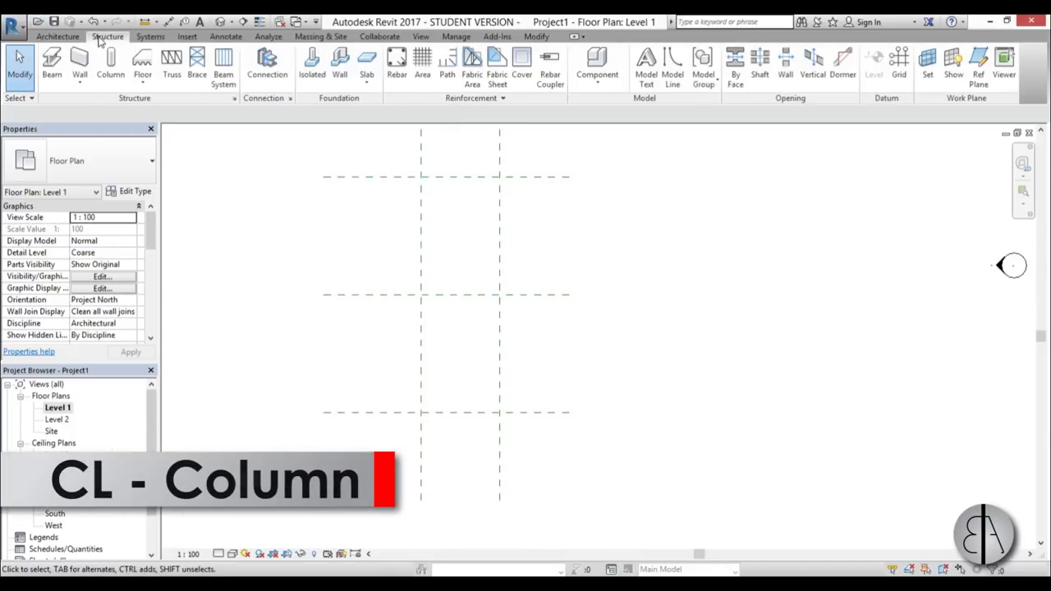
pyautogui.click(110, 66)
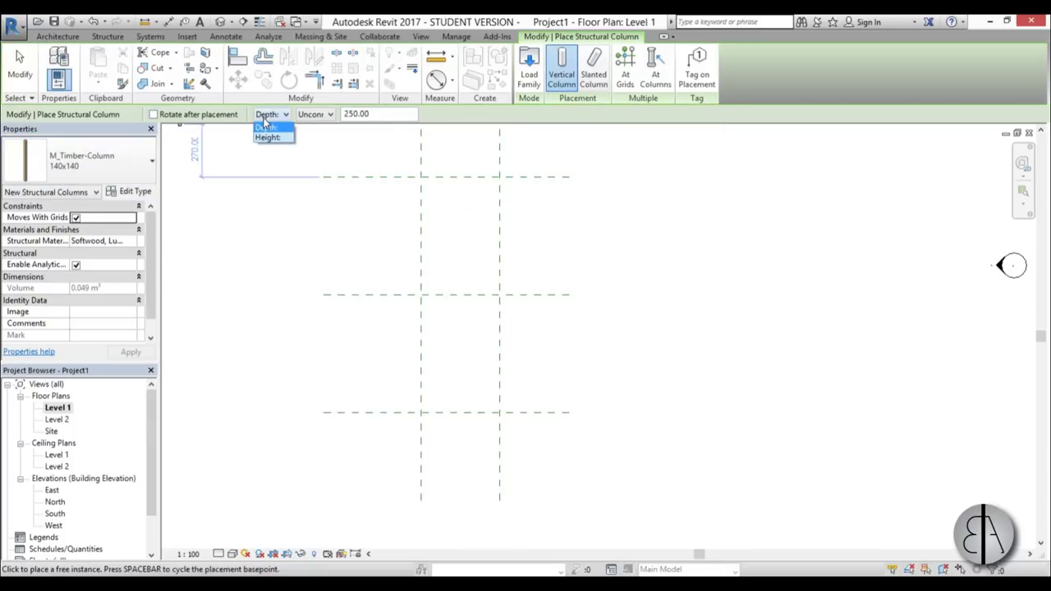
pyautogui.click(268, 138)
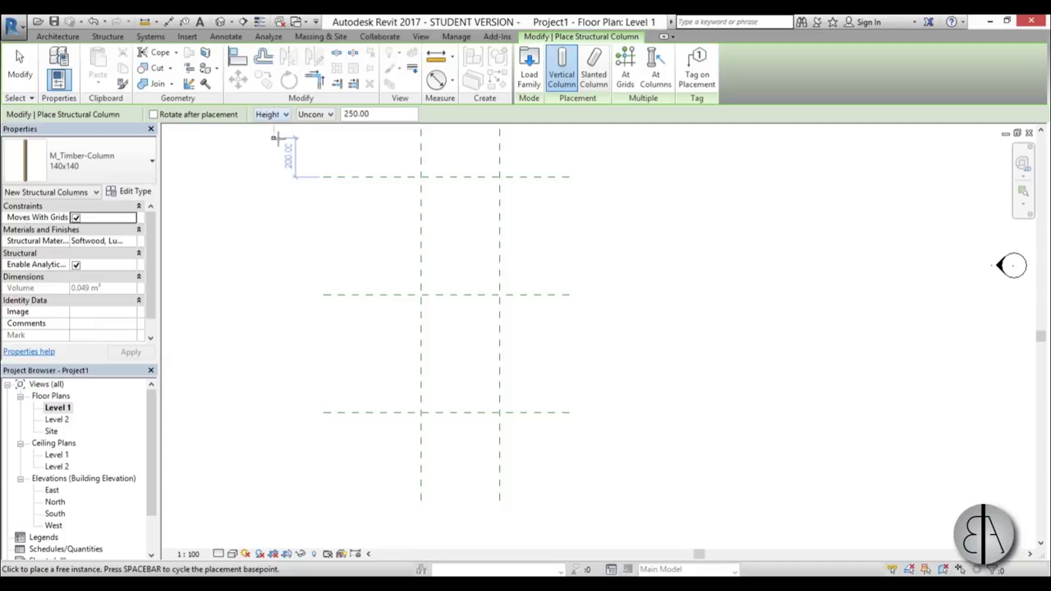
pyautogui.click(315, 119)
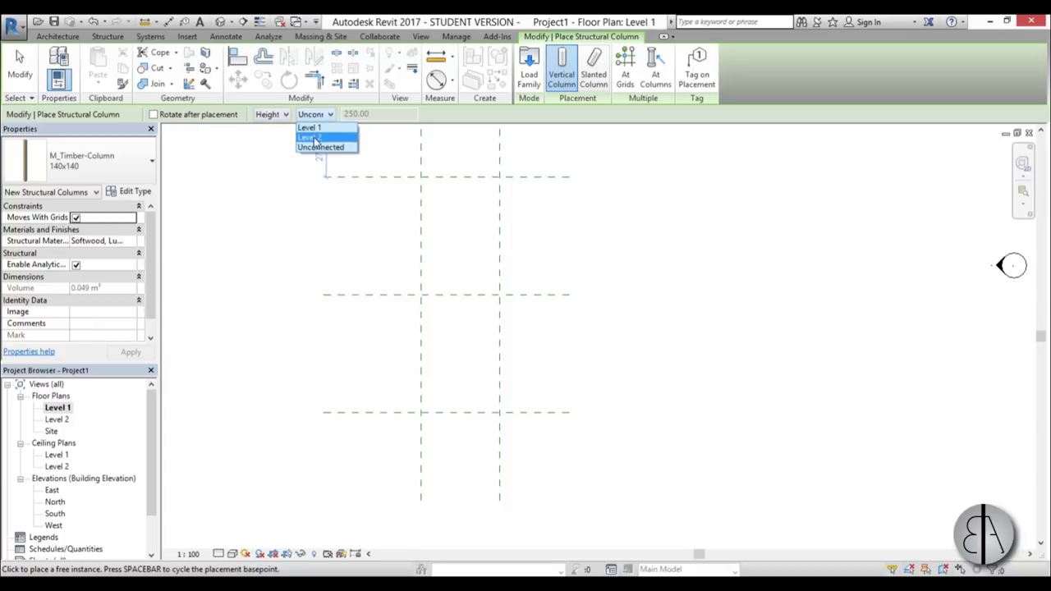
pyautogui.click(311, 138)
pyautogui.scroll(5, 451, 160)
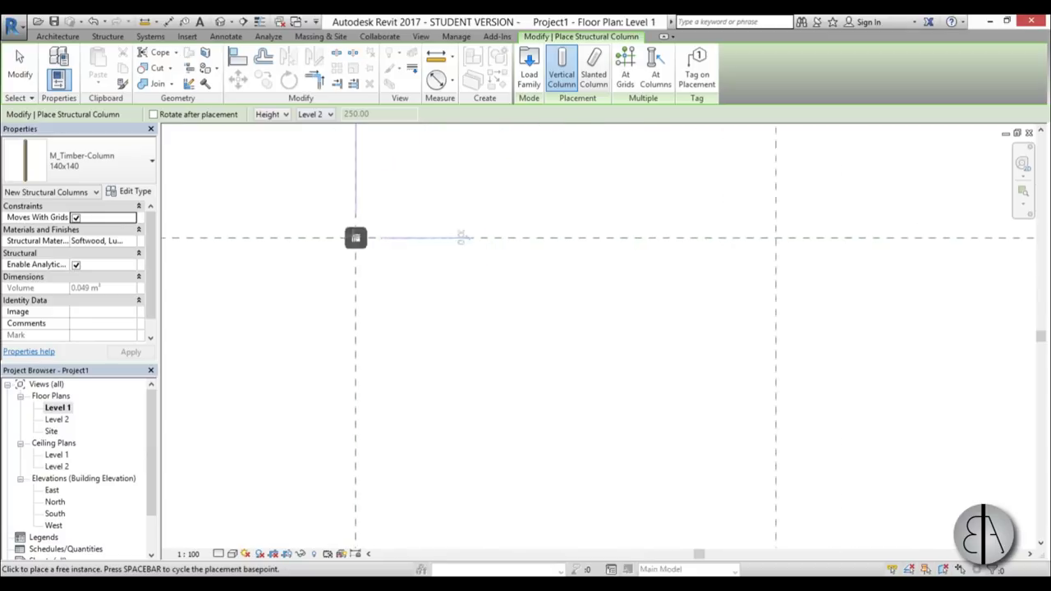
pyautogui.scroll(2, 355, 237)
pyautogui.click(356, 238)
pyautogui.scroll(-4, 378, 279)
pyautogui.scroll(2, 487, 259)
pyautogui.click(606, 253)
pyautogui.scroll(-4, 418, 188)
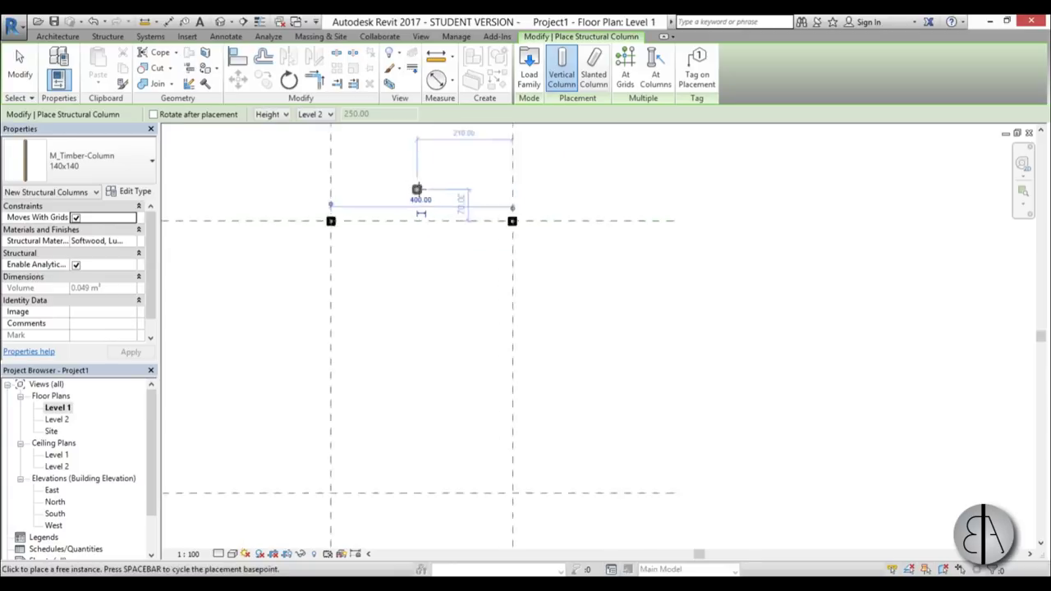
pyautogui.scroll(2, 366, 168)
pyautogui.press('Escape')
# Copy the two upper columns with Multiple enabled to the middle and lower horizontal reference planes.
pyautogui.moveTo(352, 211); pyautogui.dragTo(580, 270)
pyautogui.click(264, 88)
pyautogui.click(308, 232)
pyautogui.click(226, 115)
pyautogui.scroll(-2, 349, 212)
pyautogui.moveTo(337, 261); pyautogui.dragTo(377, 185, button='middle')
pyautogui.click(369, 256)
pyautogui.click(366, 373)
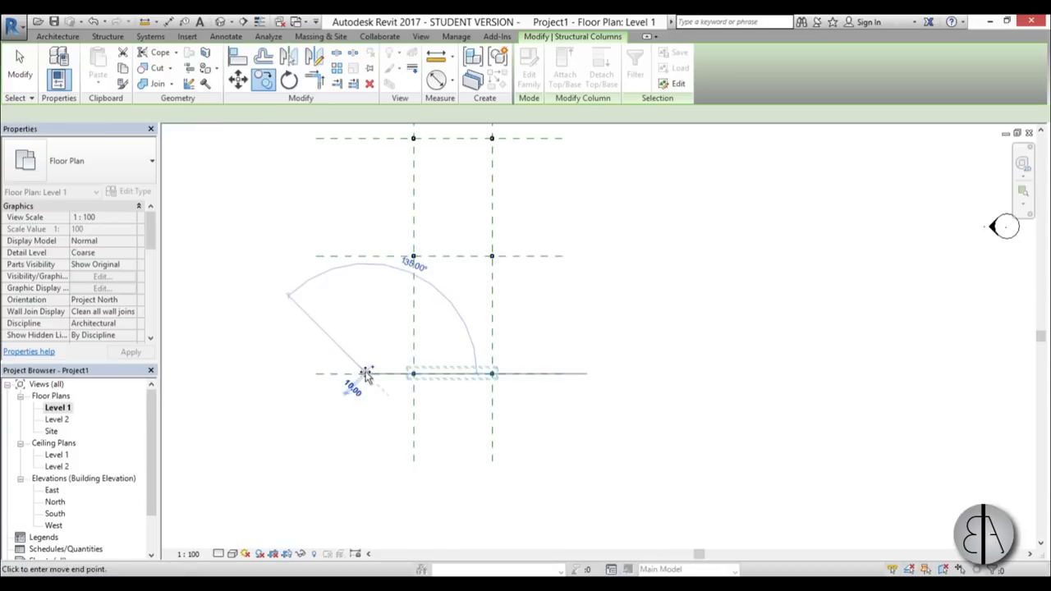
pyautogui.press('Escape')
pyautogui.press('Escape')
# Switch to the Level 2 floor plan and set its detail level to Fine.
pyautogui.scroll(2, 498, 358)
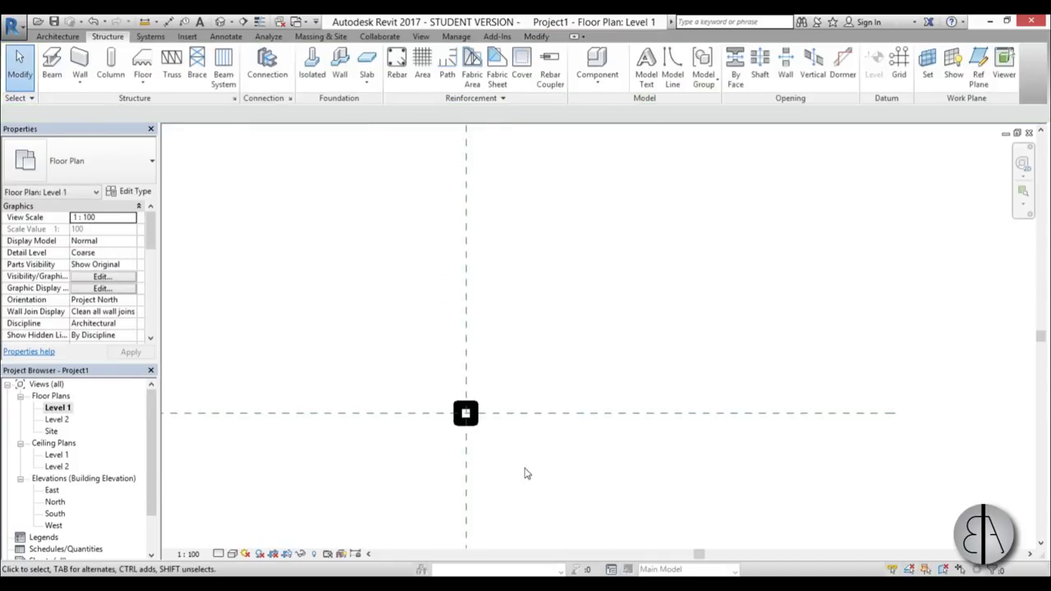
pyautogui.scroll(1, 500, 443)
pyautogui.scroll(-4, 521, 443)
pyautogui.scroll(-1, 502, 446)
pyautogui.doubleClick(69, 420)
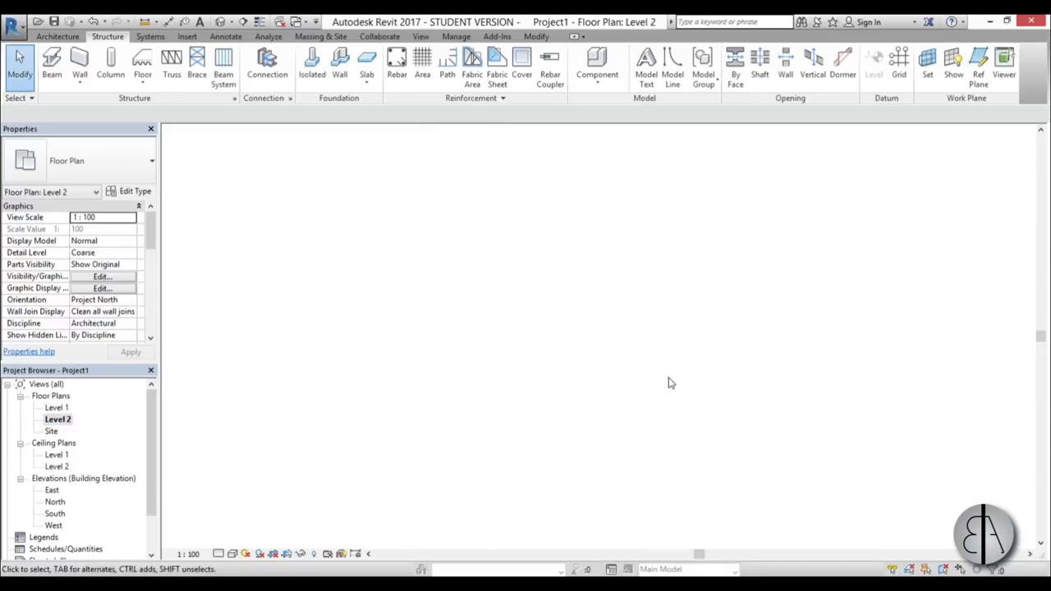
pyautogui.scroll(-3, 449, 261)
pyautogui.scroll(-2, 417, 284)
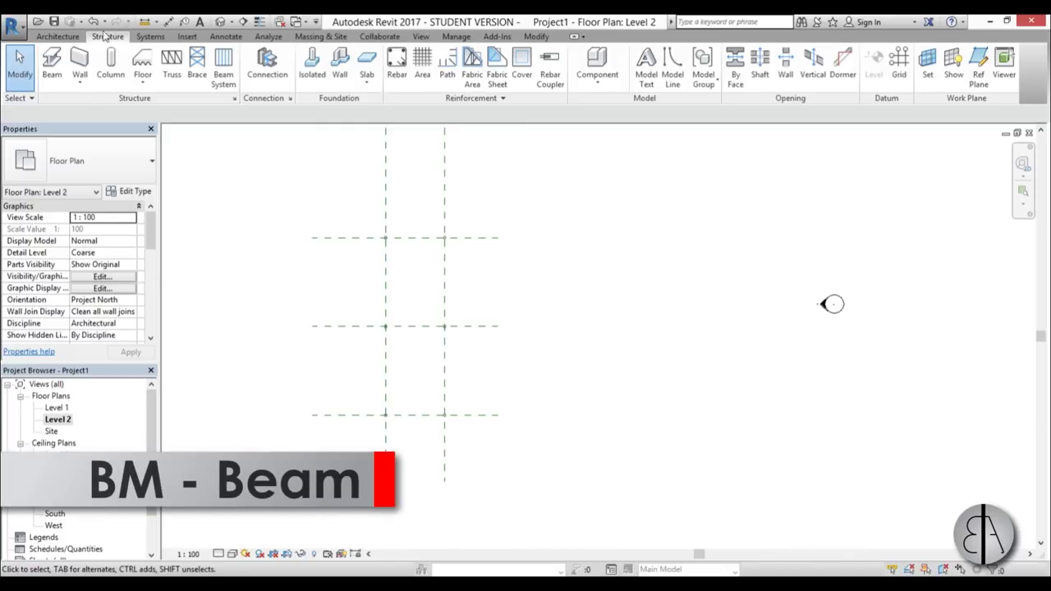
pyautogui.click(67, 66)
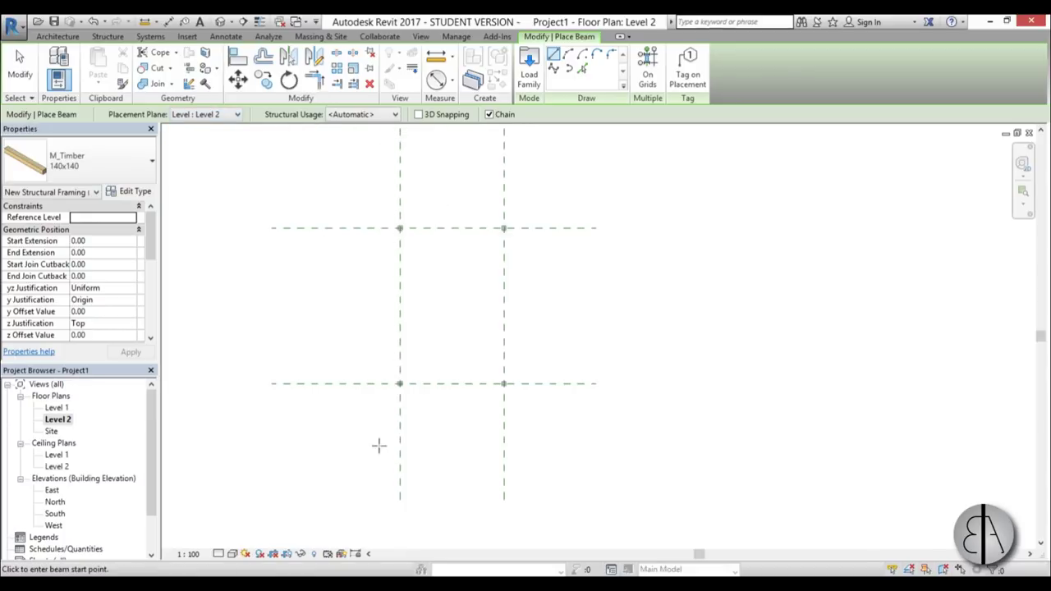
pyautogui.click(402, 402)
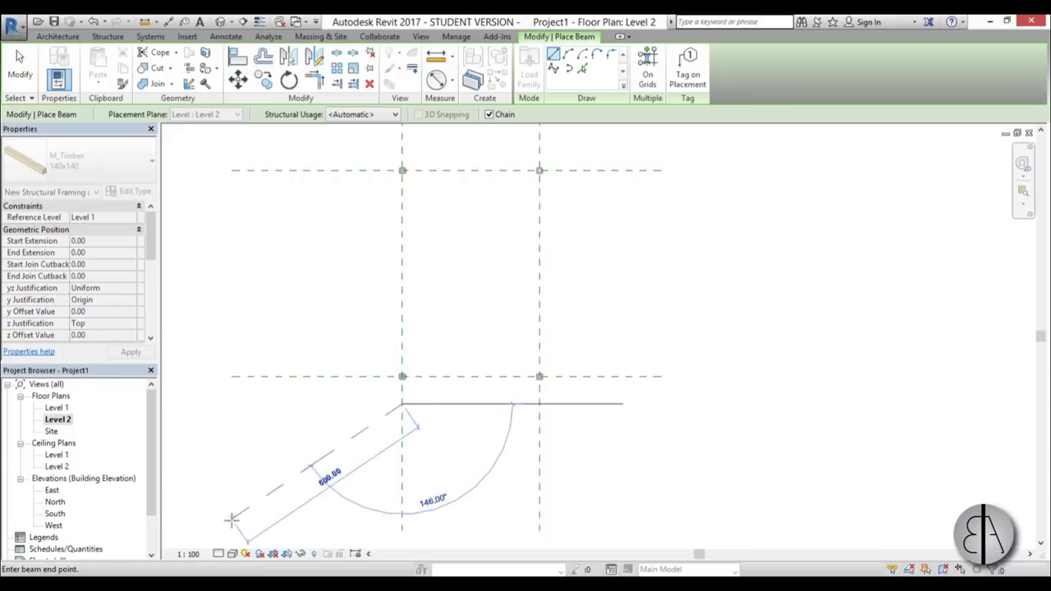
pyautogui.click(223, 556)
pyautogui.click(236, 539)
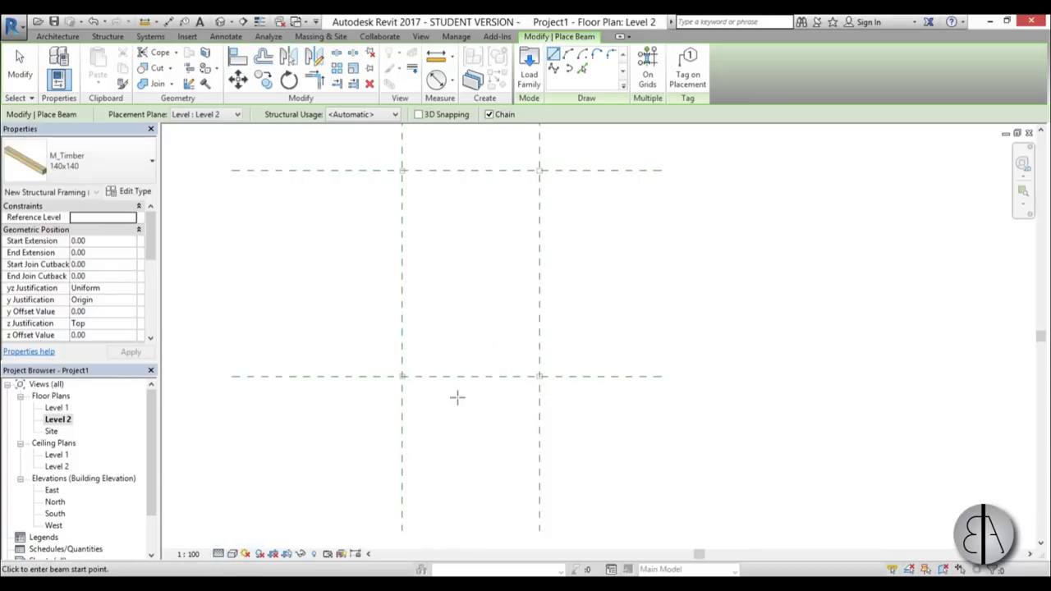
# Draw an M_Timber 140x140 beam along the left vertical reference plane, extending past the outer columns at both ends.
pyautogui.click(402, 411)
pyautogui.scroll(-3, 413, 388)
pyautogui.moveTo(420, 398); pyautogui.dragTo(408, 538, button='middle')
pyautogui.scroll(-3, 408, 537)
pyautogui.scroll(5, 397, 402)
pyautogui.moveTo(410, 404); pyautogui.dragTo(458, 293, button='middle')
pyautogui.scroll(1, 458, 293)
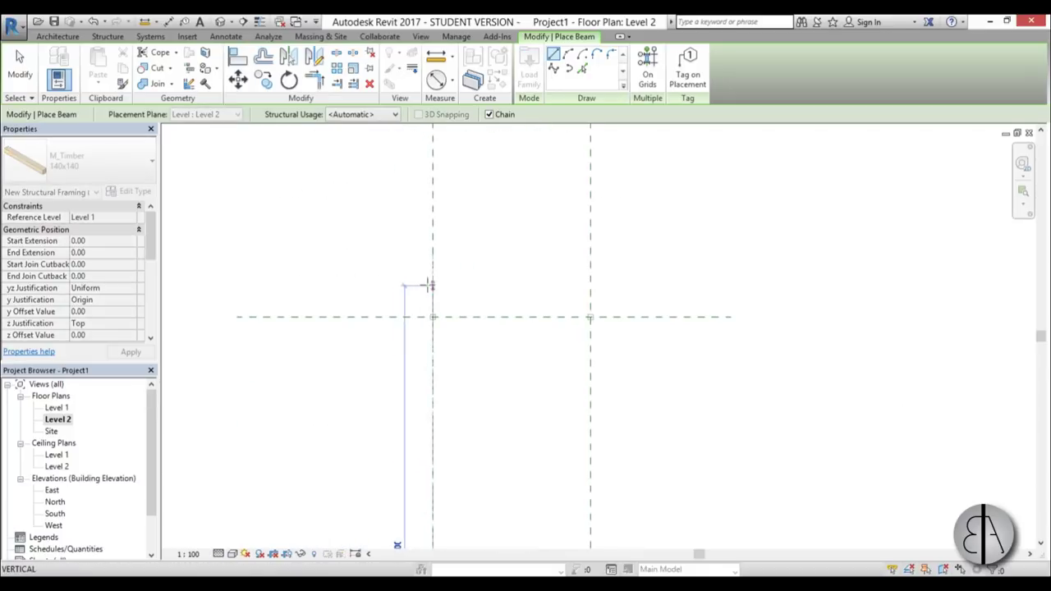
pyautogui.click(432, 279)
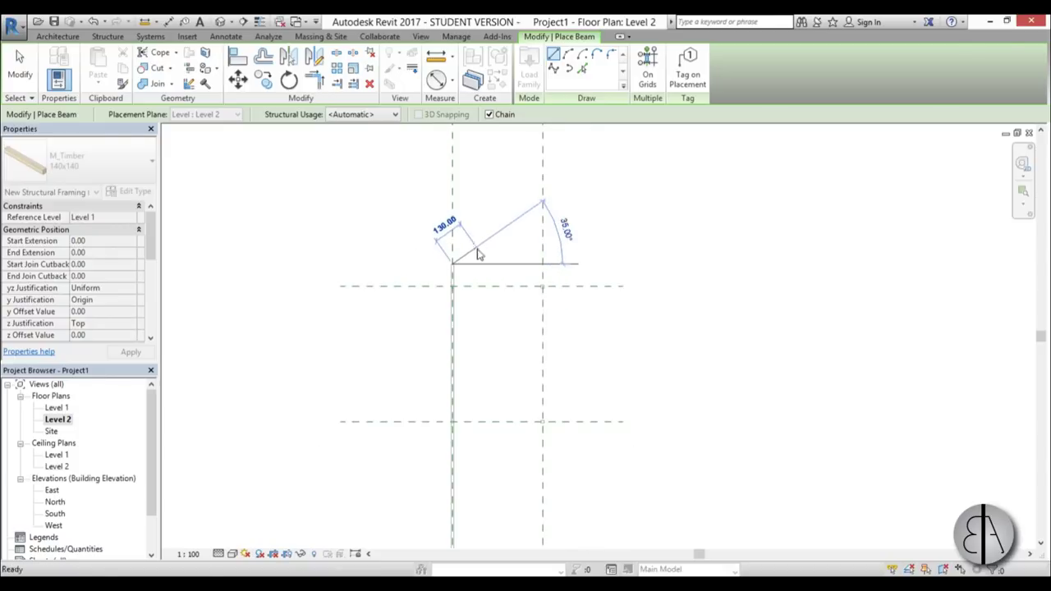
pyautogui.press('Escape')
pyautogui.press('Escape')
# Set the Level 2 view range so that both the Bottom and the View Depth level are Unlimited.
pyautogui.scroll(3, 438, 283)
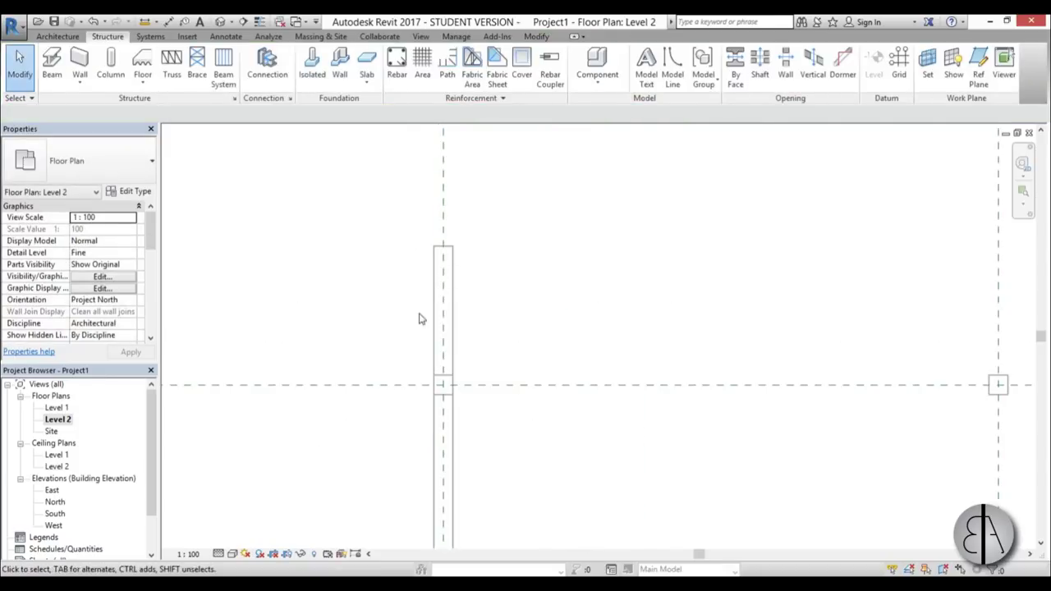
pyautogui.scroll(-4, 435, 295)
pyautogui.moveTo(461, 393); pyautogui.dragTo(438, 351, button='middle')
pyautogui.scroll(-1, 451, 371)
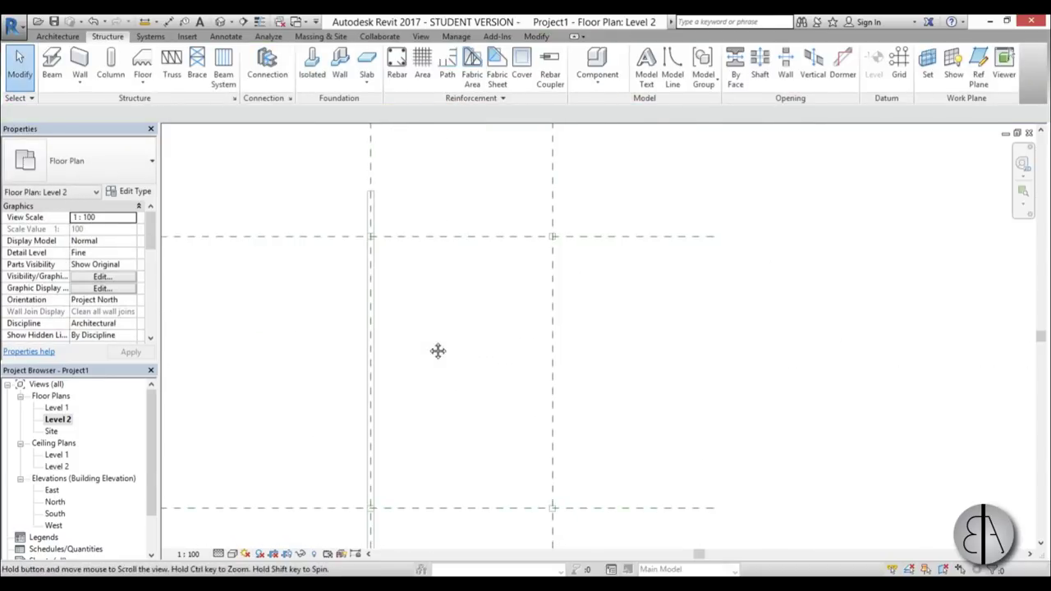
pyautogui.press('v')
pyautogui.press('r')
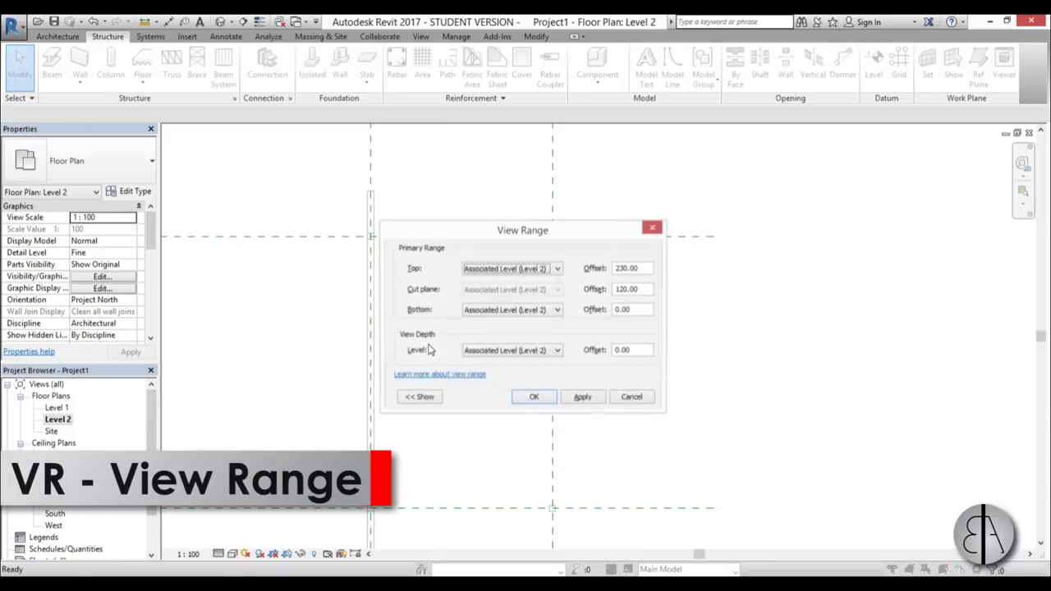
pyautogui.moveTo(533, 228); pyautogui.dragTo(528, 189)
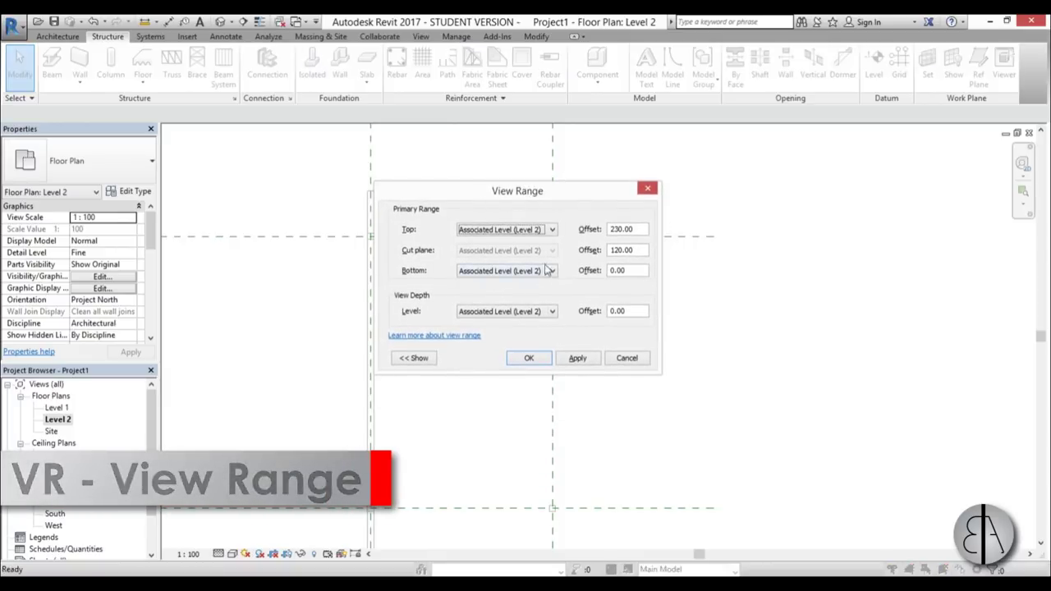
pyautogui.click(491, 272)
pyautogui.click(481, 299)
pyautogui.click(488, 311)
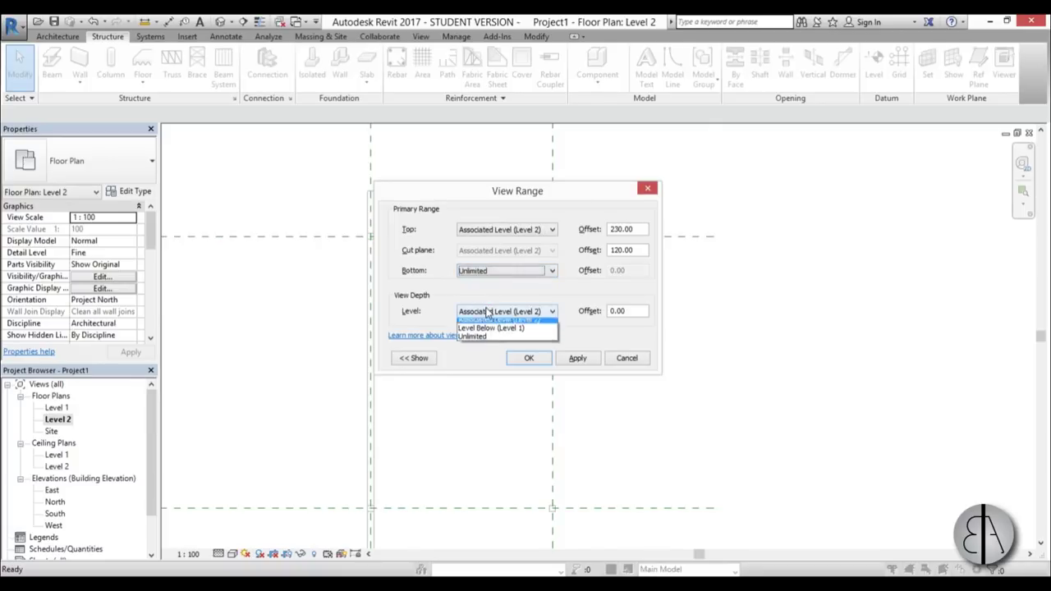
pyautogui.click(474, 342)
pyautogui.click(580, 359)
pyautogui.click(526, 359)
# Copy the timber beam from the left vertical reference plane onto the right one.
pyautogui.click(375, 220)
pyautogui.scroll(3, 366, 226)
pyautogui.scroll(-3, 430, 217)
pyautogui.scroll(2, 429, 226)
pyautogui.scroll(-1, 429, 230)
pyautogui.scroll(-5, 431, 228)
pyautogui.moveTo(438, 239); pyautogui.dragTo(411, 134, button='middle')
pyautogui.scroll(5, 383, 421)
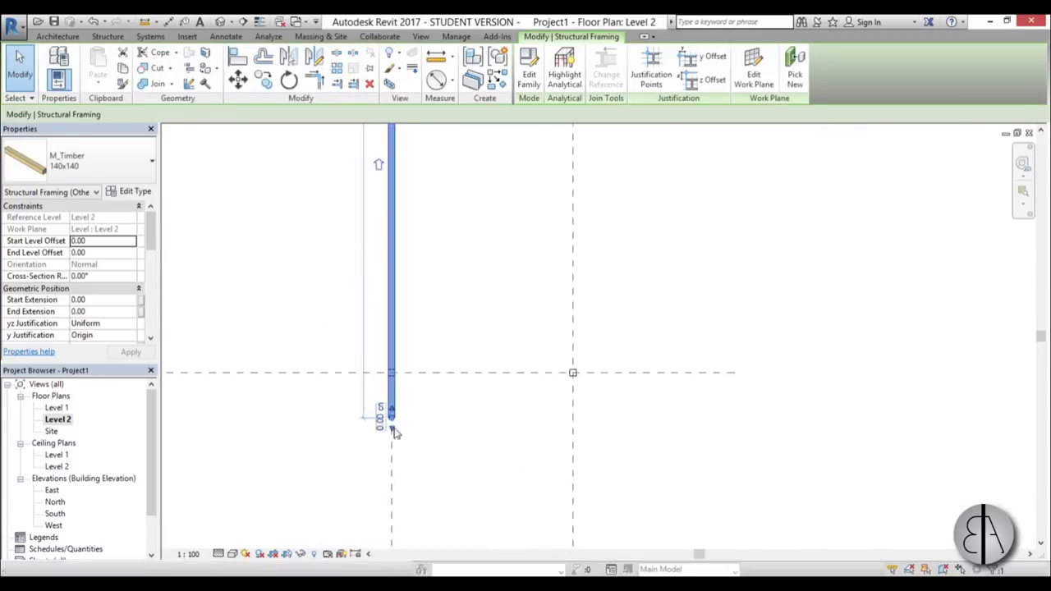
pyautogui.scroll(1, 394, 429)
pyautogui.moveTo(451, 453); pyautogui.dragTo(427, 432, button='middle')
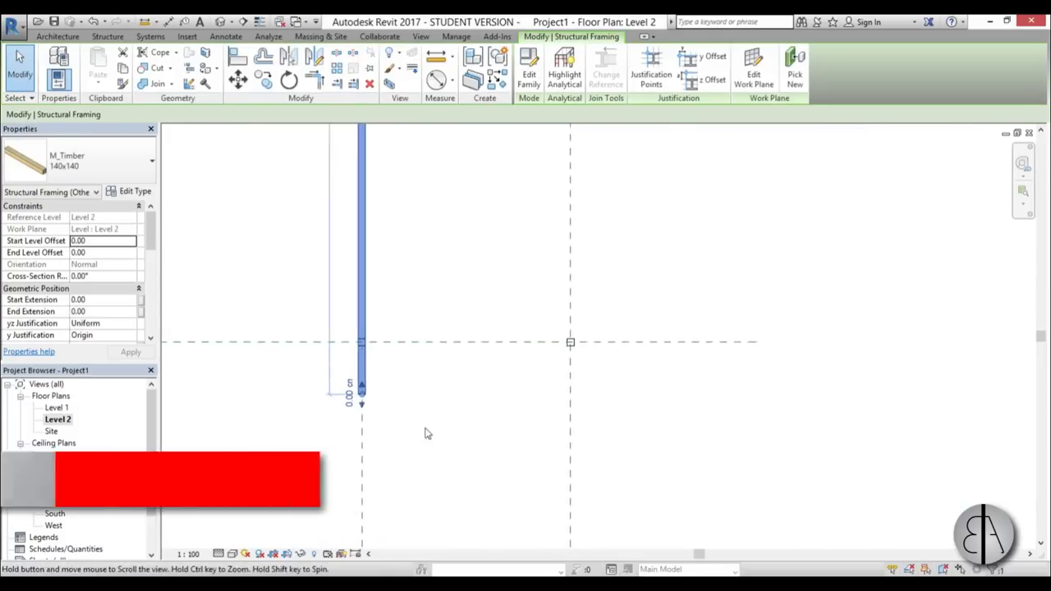
pyautogui.click(263, 88)
pyautogui.click(362, 435)
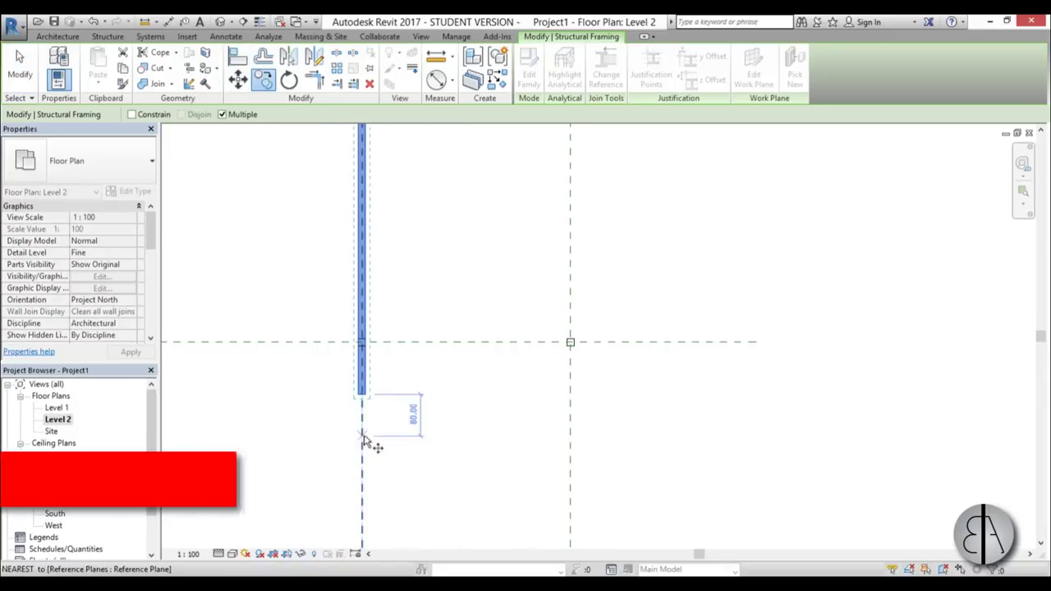
pyautogui.click(569, 436)
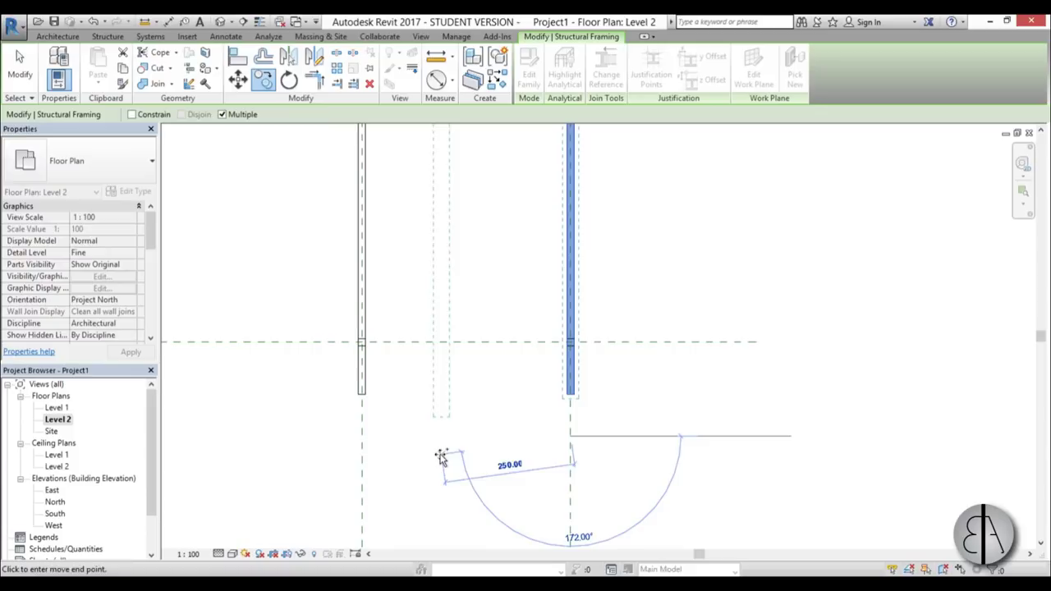
pyautogui.press('Escape')
pyautogui.press('Escape')
# Switch to the default 3D view and examine how the column tops meet the beams.
pyautogui.scroll(-3, 470, 450)
pyautogui.scroll(-2, 470, 450)
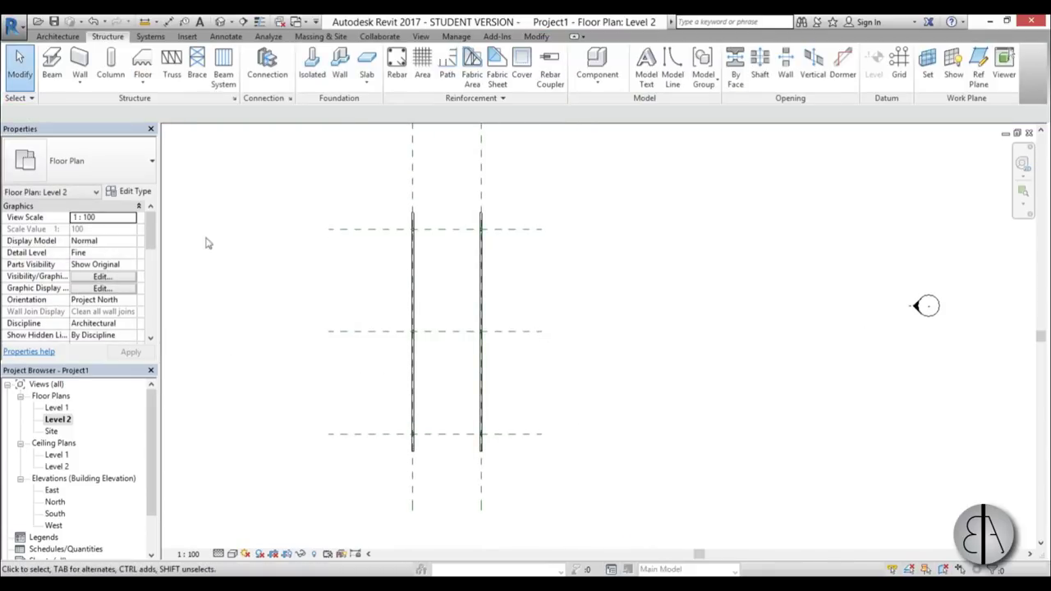
pyautogui.click(219, 22)
pyautogui.keyDown('shift'); pyautogui.moveTo(633, 446); pyautogui.dragTo(605, 352, button='middle'); pyautogui.keyUp('shift')
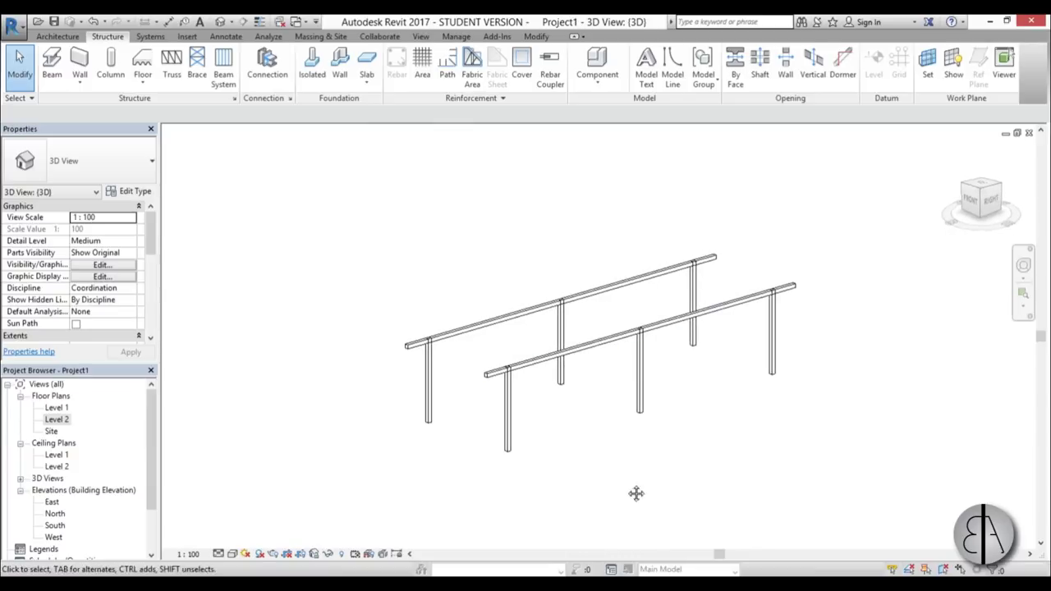
pyautogui.keyDown('shift'); pyautogui.moveTo(629, 488); pyautogui.dragTo(622, 343, button='middle'); pyautogui.keyUp('shift')
pyautogui.scroll(4, 622, 343)
pyautogui.click(597, 305)
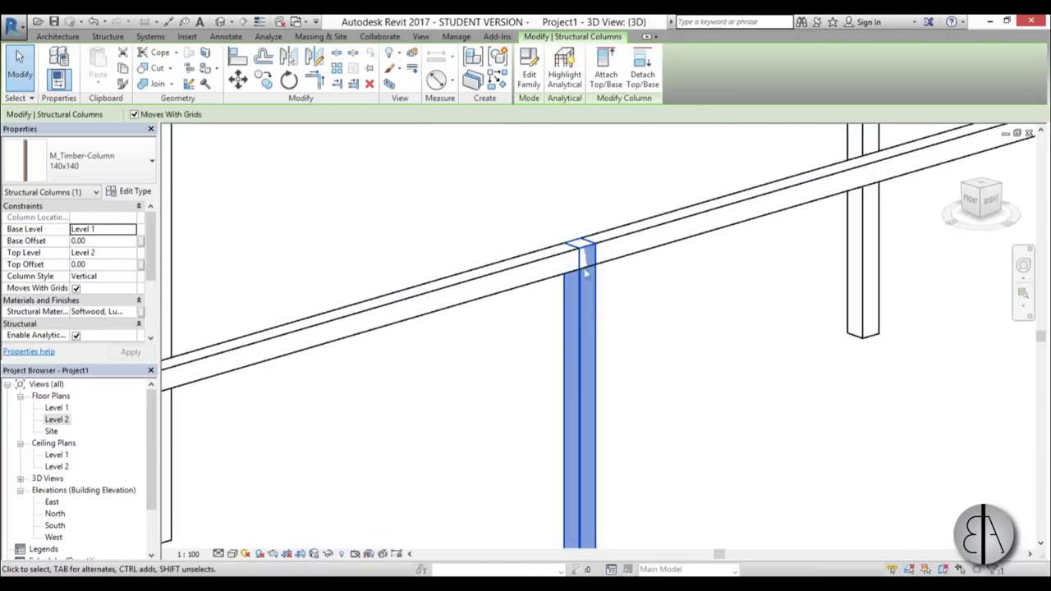
pyautogui.scroll(-4, 585, 263)
pyautogui.keyDown('shift'); pyautogui.moveTo(561, 276); pyautogui.dragTo(551, 325, button='middle'); pyautogui.keyUp('shift')
# Set the Top Offset of all six timber columns to -14 and check the column-to-beam joints.
pyautogui.moveTo(936, 340); pyautogui.dragTo(225, 293)
pyautogui.keyDown('shift'); pyautogui.moveTo(507, 287); pyautogui.dragTo(632, 269, button='middle'); pyautogui.keyUp('shift')
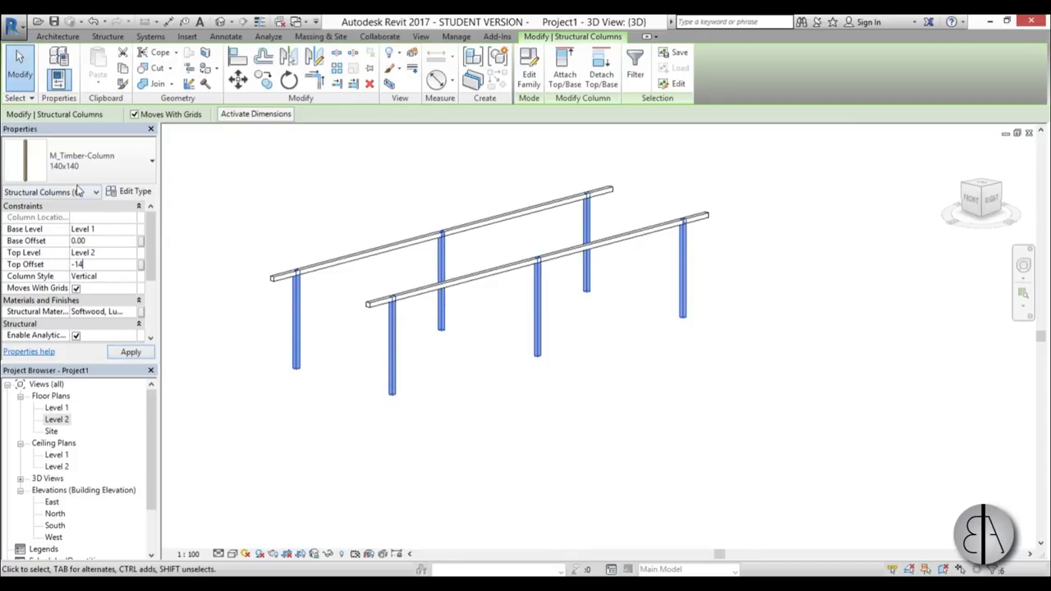
pyautogui.click(542, 416)
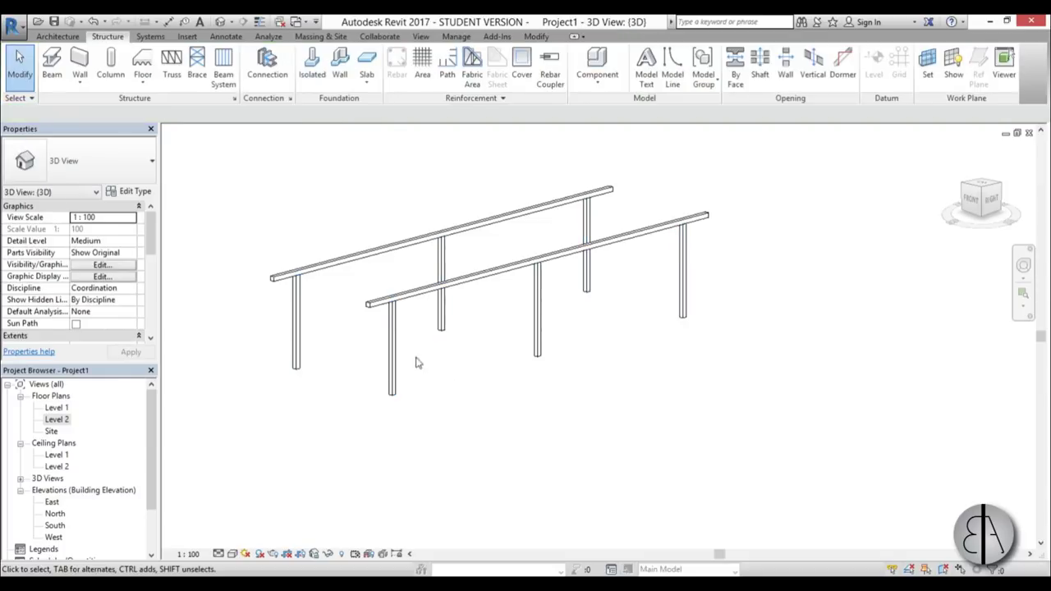
pyautogui.scroll(5, 540, 265)
pyautogui.click(543, 263)
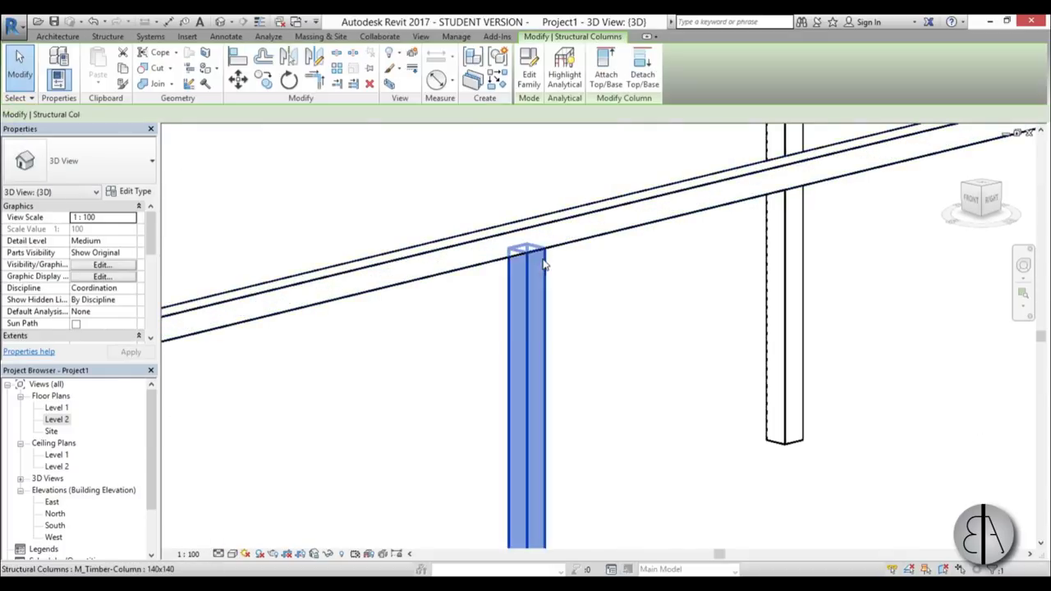
pyautogui.scroll(-4, 478, 359)
pyautogui.keyDown('shift'); pyautogui.moveTo(477, 358); pyautogui.dragTo(497, 408, button='middle'); pyautogui.keyUp('shift')
pyautogui.click(498, 408)
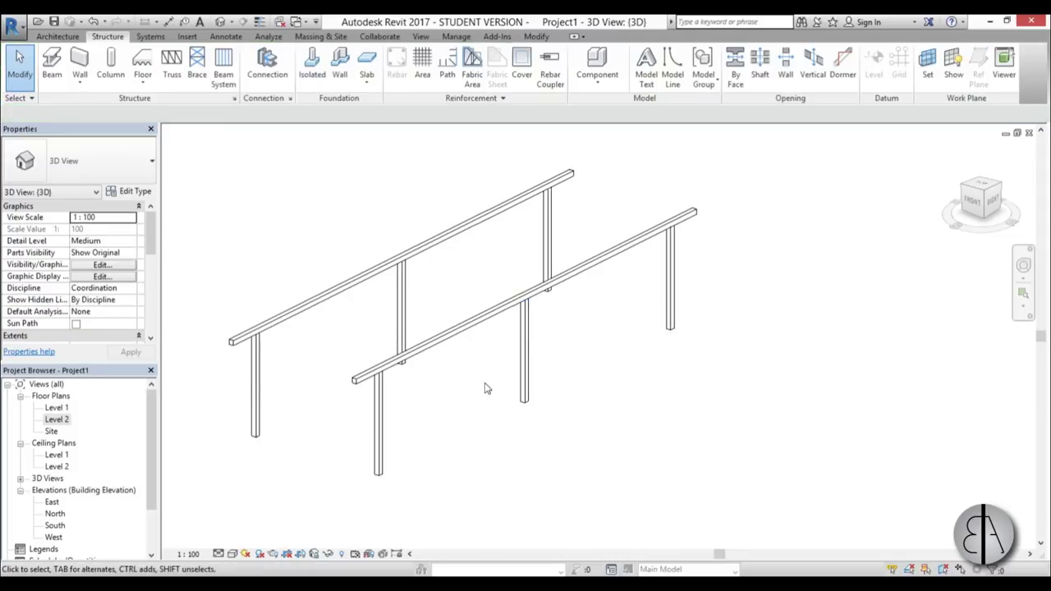
pyautogui.moveTo(437, 435); pyautogui.dragTo(620, 372, button='middle')
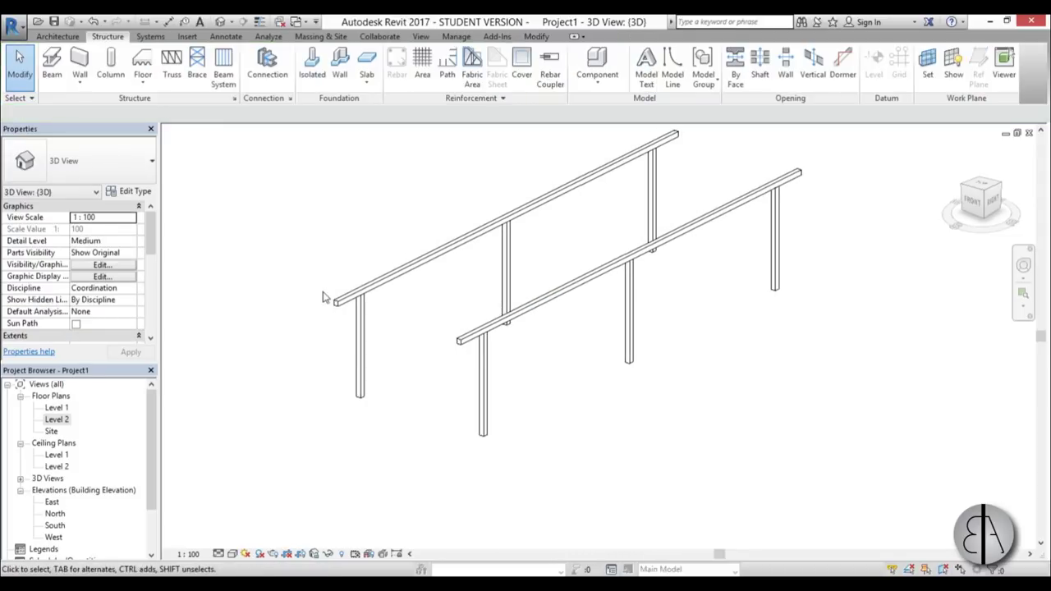
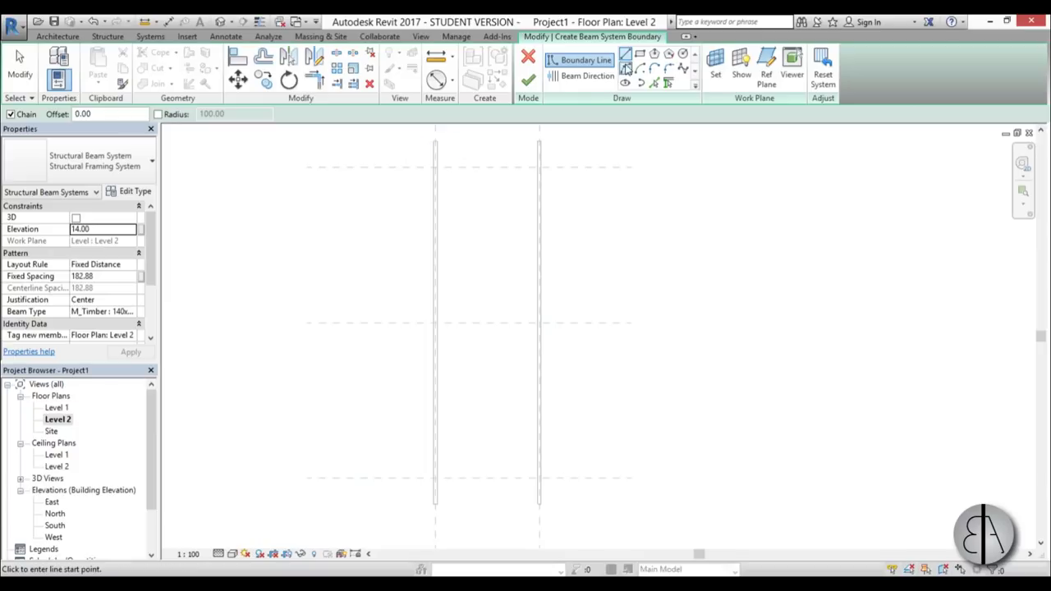
# Sketch a rectangular beam system boundary from the left beam's upper outer corner to the right beam's lower outer corner.
pyautogui.click(640, 55)
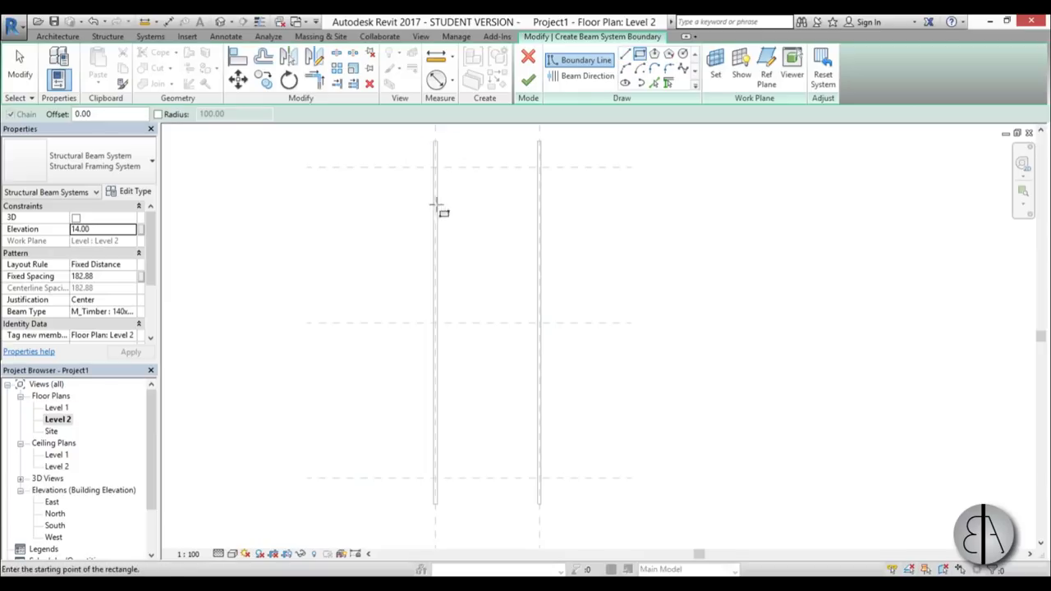
pyautogui.click(433, 141)
pyautogui.scroll(3, 568, 369)
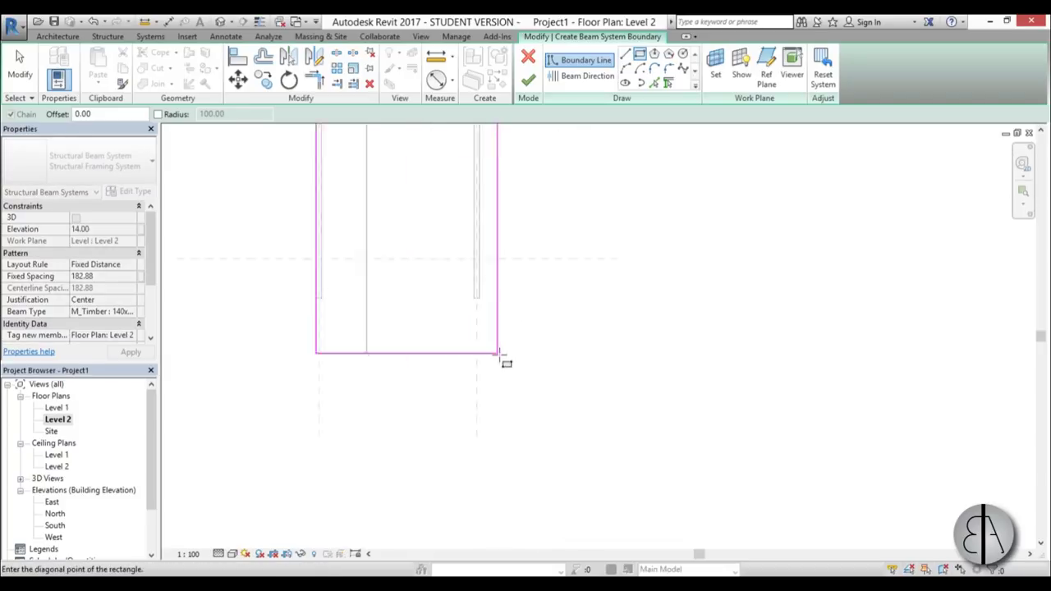
pyautogui.click(482, 289)
pyautogui.scroll(-4, 509, 410)
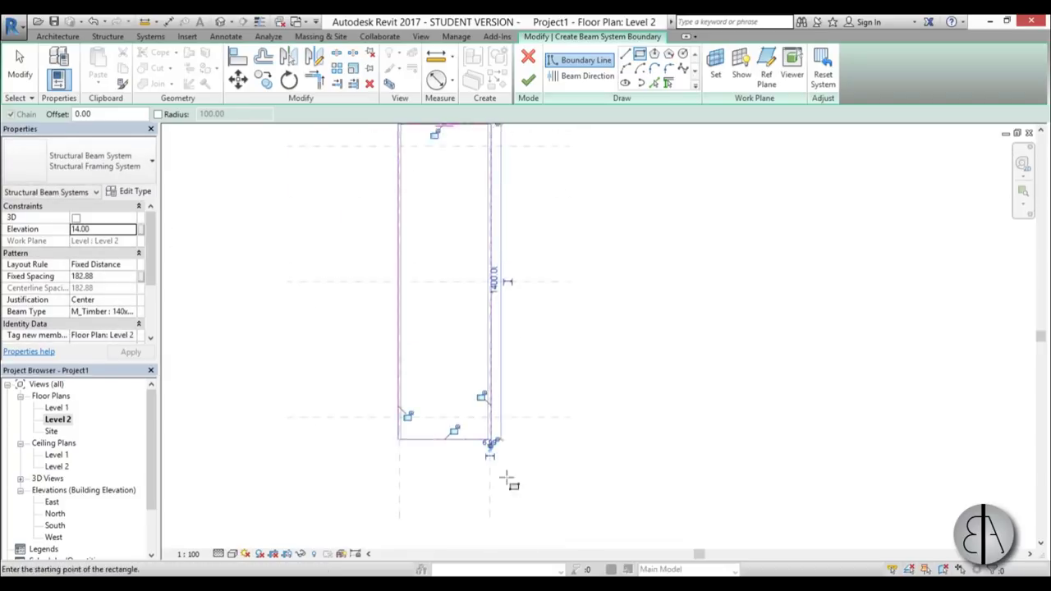
pyautogui.press('Escape')
# Move the right boundary line outward to 60 from the right vertical reference plane.
pyautogui.scroll(3, 476, 328)
pyautogui.click(498, 331)
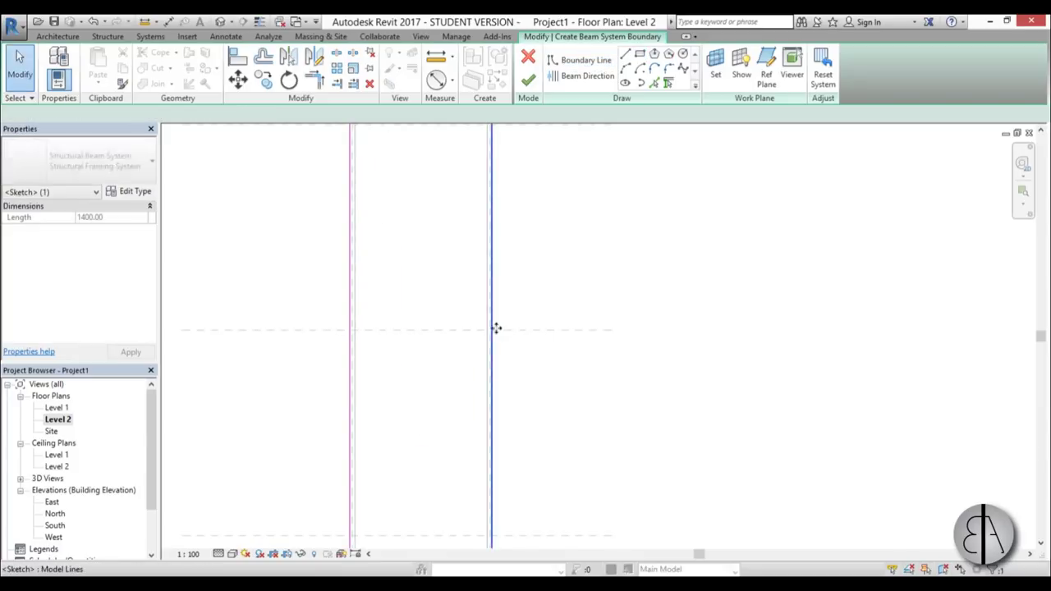
pyautogui.scroll(-3, 526, 361)
pyautogui.scroll(3, 542, 345)
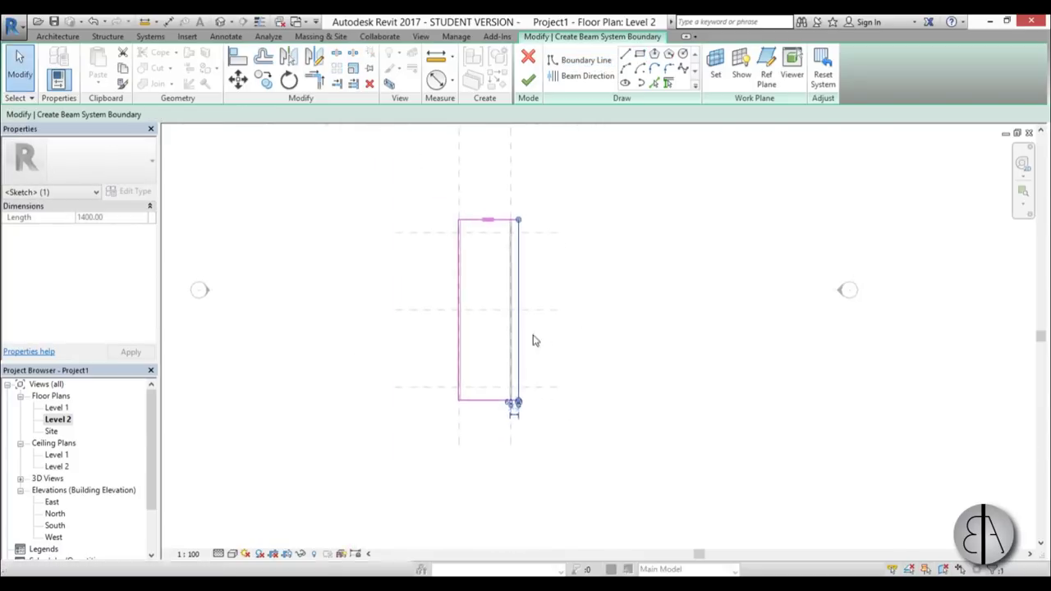
pyautogui.scroll(3, 531, 358)
pyautogui.click(521, 436)
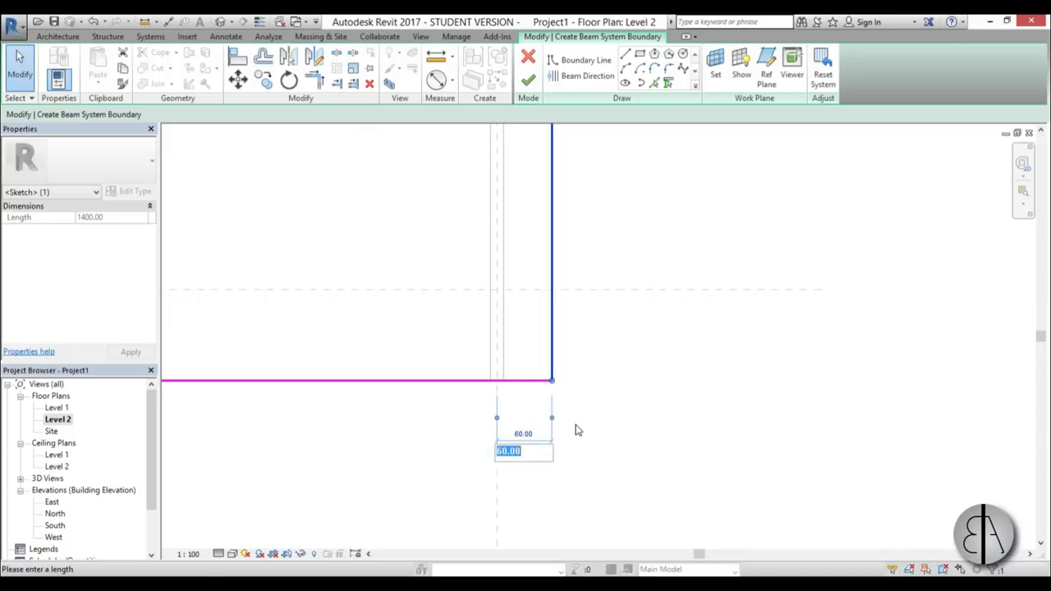
pyautogui.click(645, 423)
# Move the left boundary line outward to about 70 from the left vertical reference plane.
pyautogui.scroll(-2, 647, 423)
pyautogui.scroll(-2, 649, 428)
pyautogui.scroll(3, 406, 385)
pyautogui.moveTo(577, 419); pyautogui.dragTo(532, 420)
pyautogui.scroll(-5, 394, 438)
pyautogui.moveTo(486, 299); pyautogui.dragTo(497, 504, button='middle')
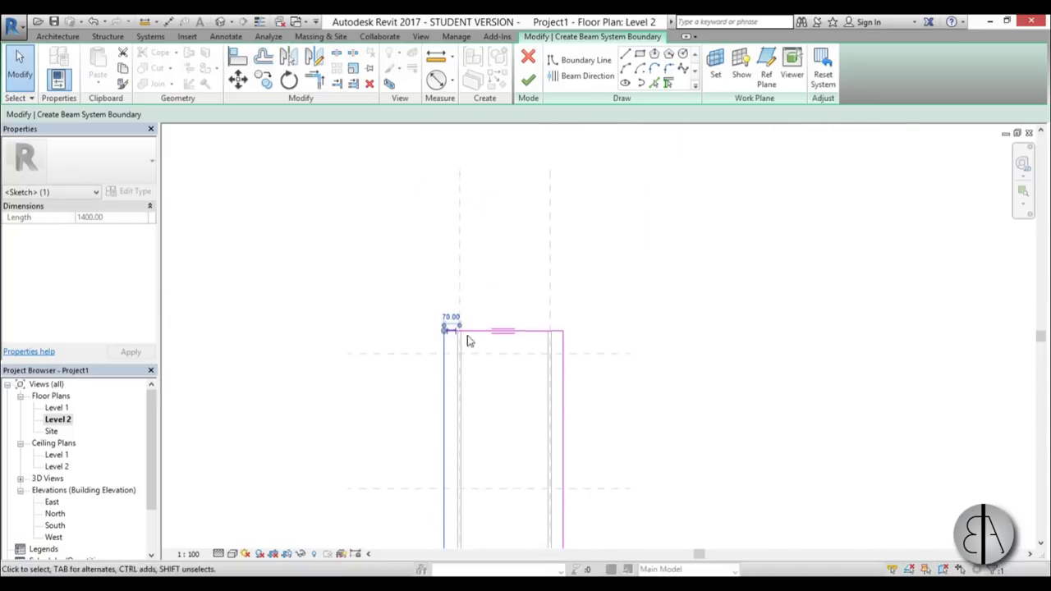
# Set the left boundary line's distance from the left beam's outer face to 60.
pyautogui.scroll(5, 466, 331)
pyautogui.scroll(3, 446, 324)
pyautogui.moveTo(461, 303); pyautogui.dragTo(449, 356)
pyautogui.click(401, 291)
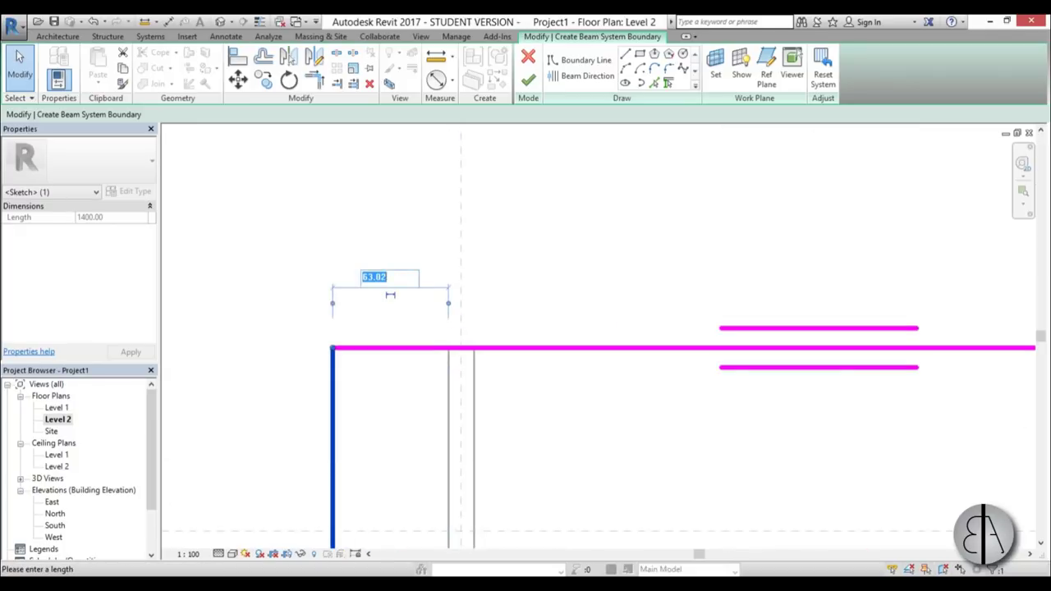
pyautogui.write('60')
pyautogui.press('Return')
pyautogui.click(615, 148)
pyautogui.scroll(-5, 424, 282)
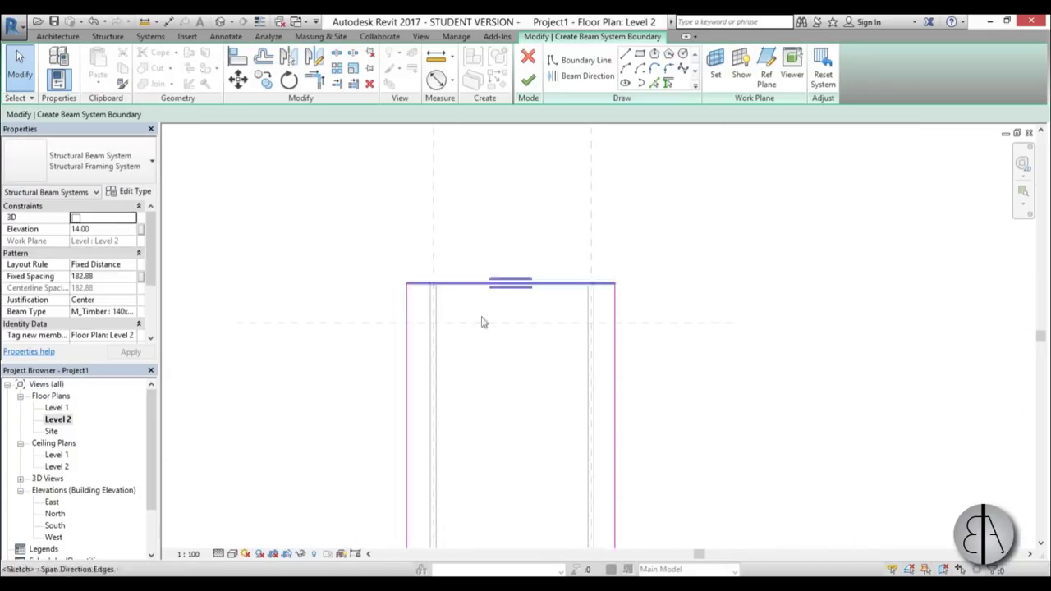
# Check the boundary outline and the beam direction marker on its upper edge.
pyautogui.moveTo(540, 532); pyautogui.dragTo(500, 329, button='middle')
pyautogui.scroll(-4, 520, 434)
pyautogui.scroll(2, 490, 329)
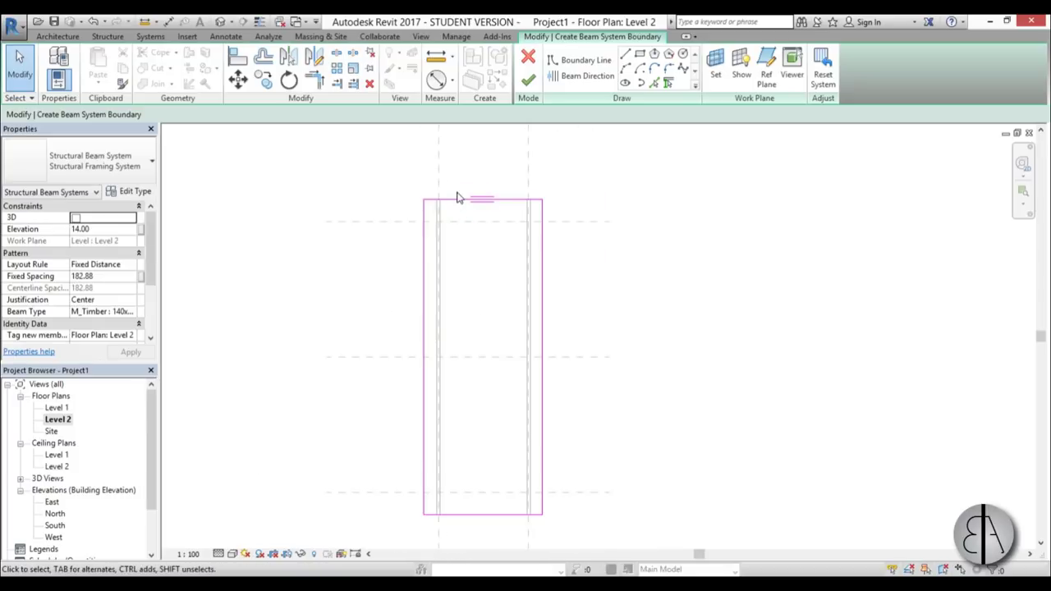
pyautogui.click(489, 201)
pyautogui.click(481, 221)
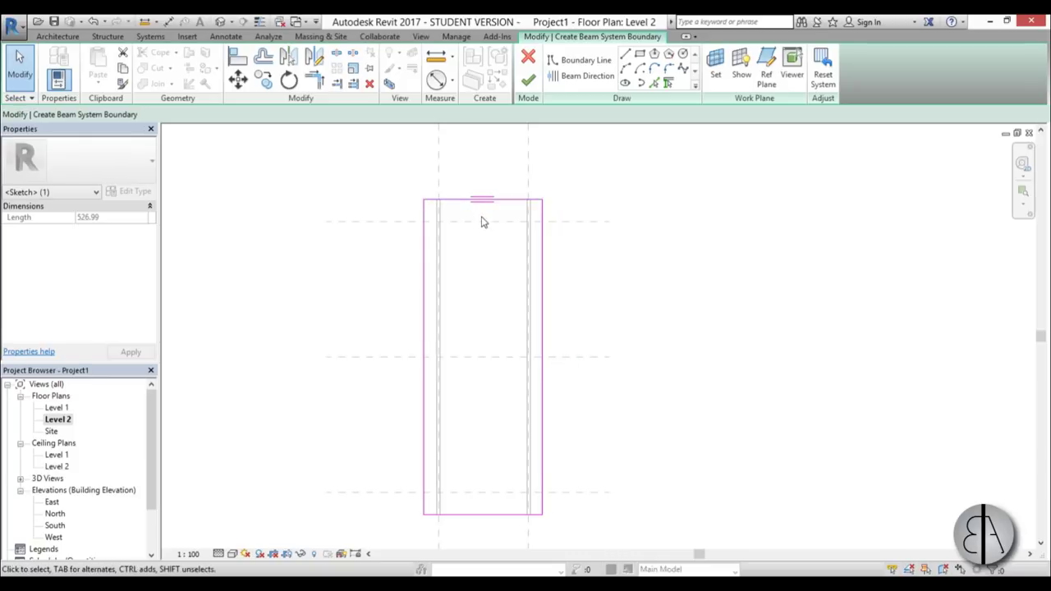
pyautogui.scroll(2, 484, 217)
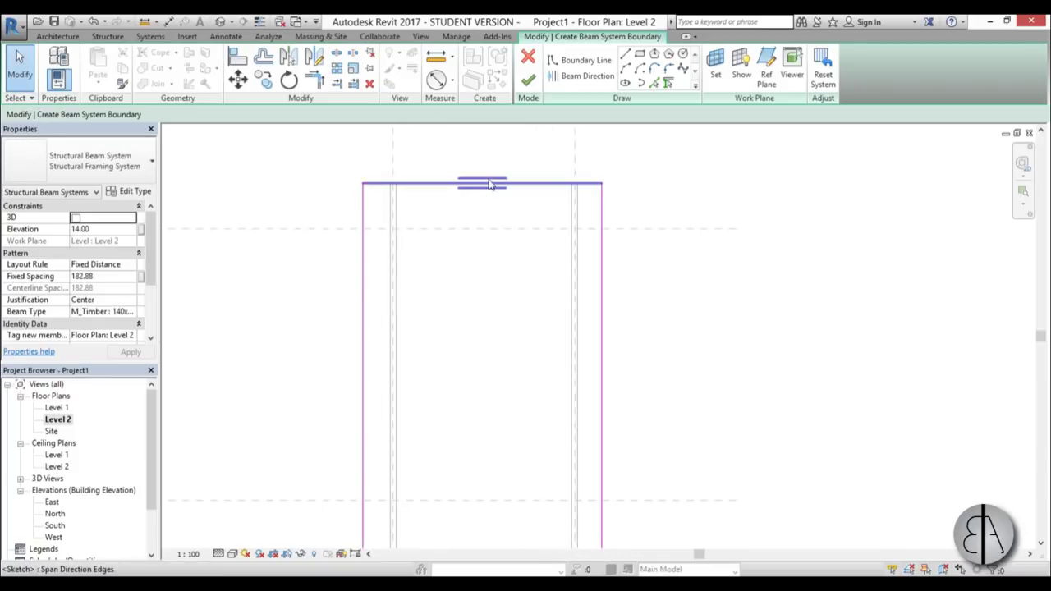
pyautogui.scroll(-2, 470, 190)
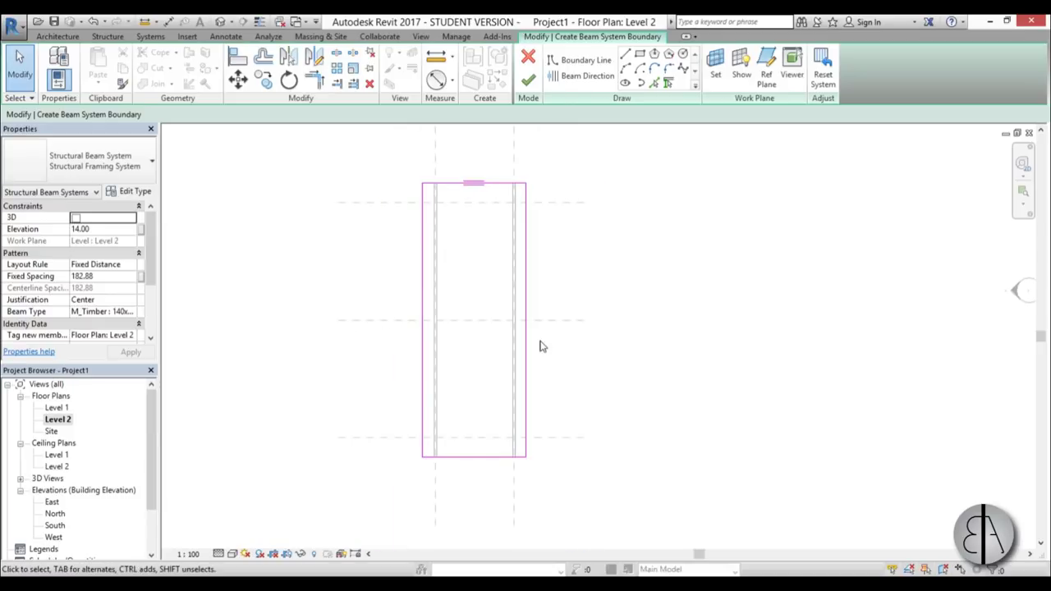
# Set the beam system's Fixed Spacing to 100 and finish the boundary sketch.
pyautogui.moveTo(149, 261); pyautogui.dragTo(150, 258)
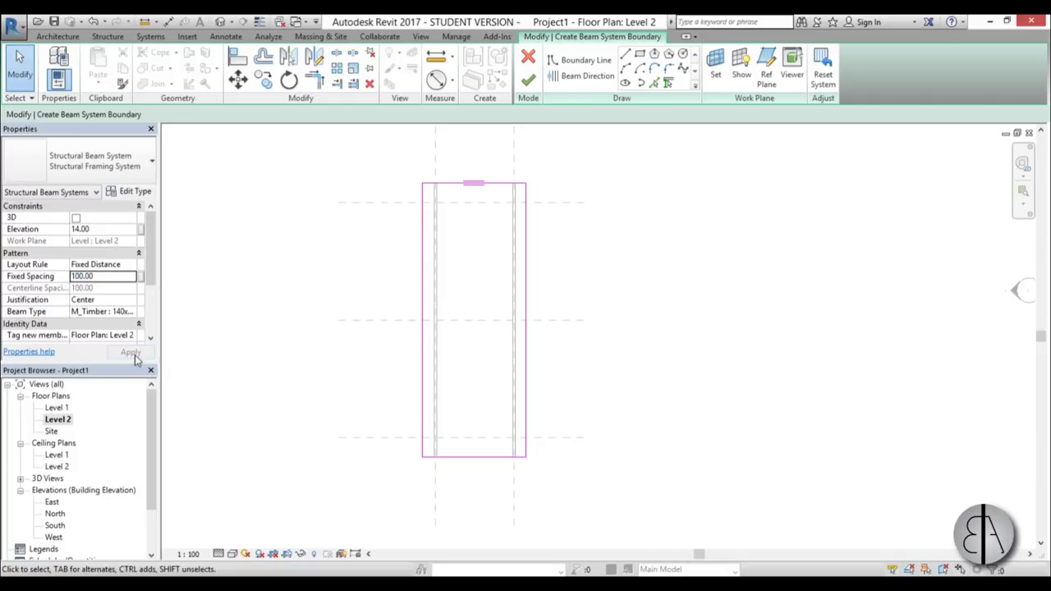
pyautogui.click(528, 80)
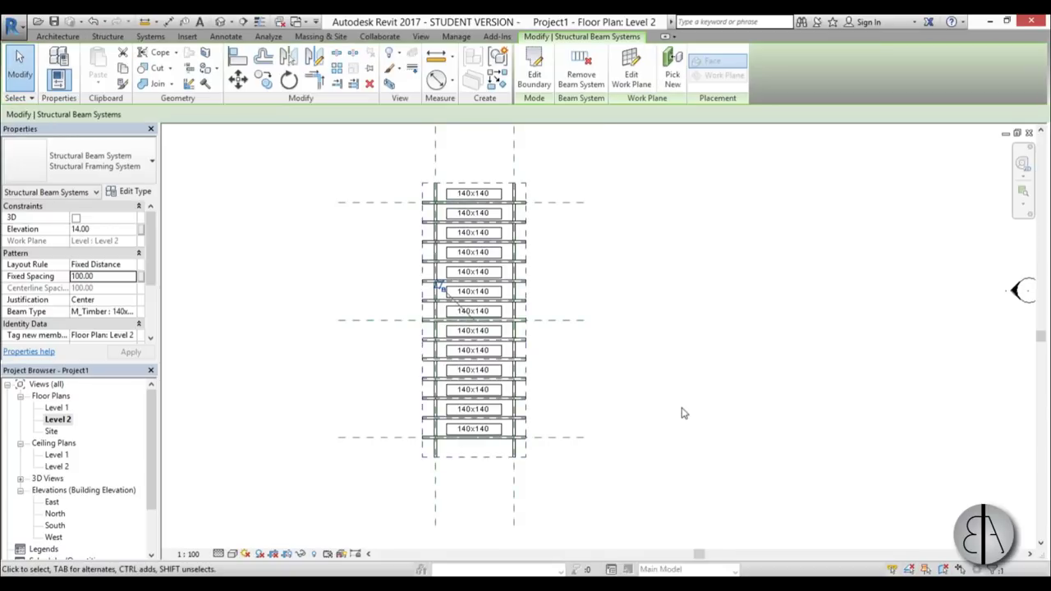
pyautogui.click(672, 408)
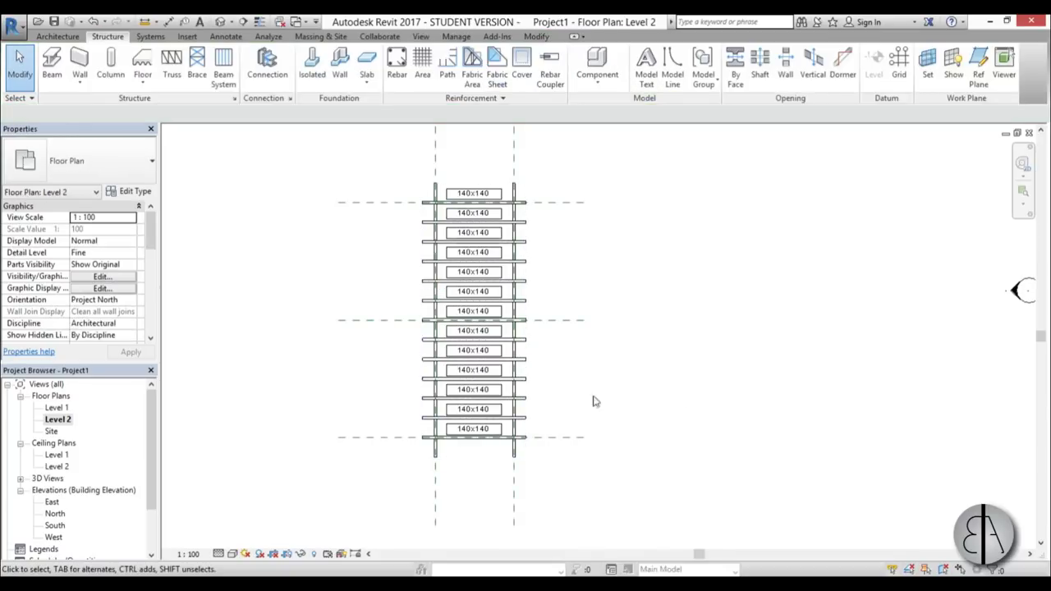
# Examine the cross beams and their 140x140 framing tags in the Level 2 plan.
pyautogui.scroll(3, 575, 271)
pyautogui.click(395, 138)
pyautogui.click(618, 351)
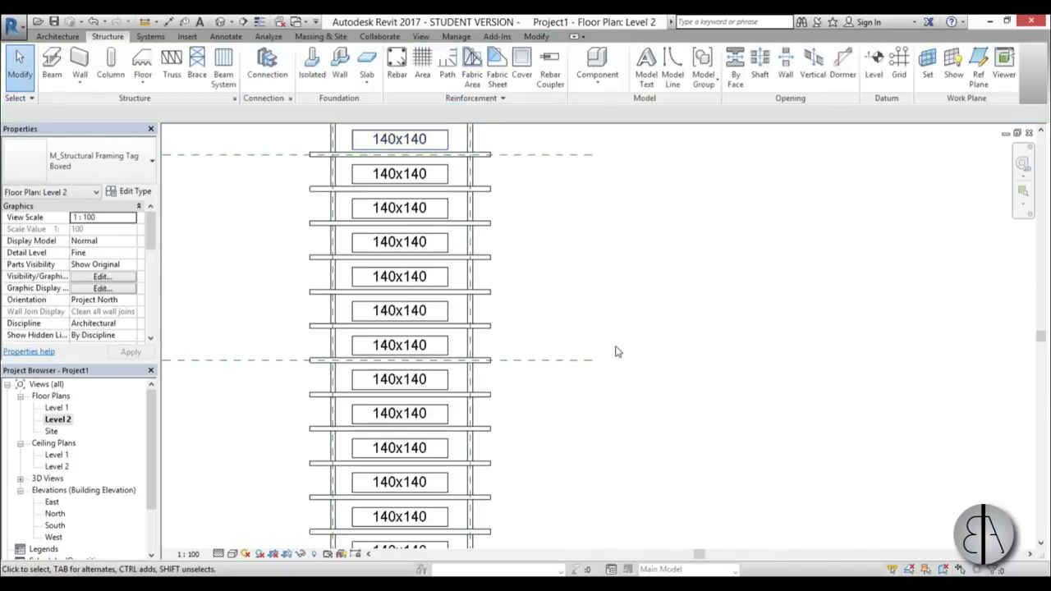
pyautogui.scroll(-3, 575, 359)
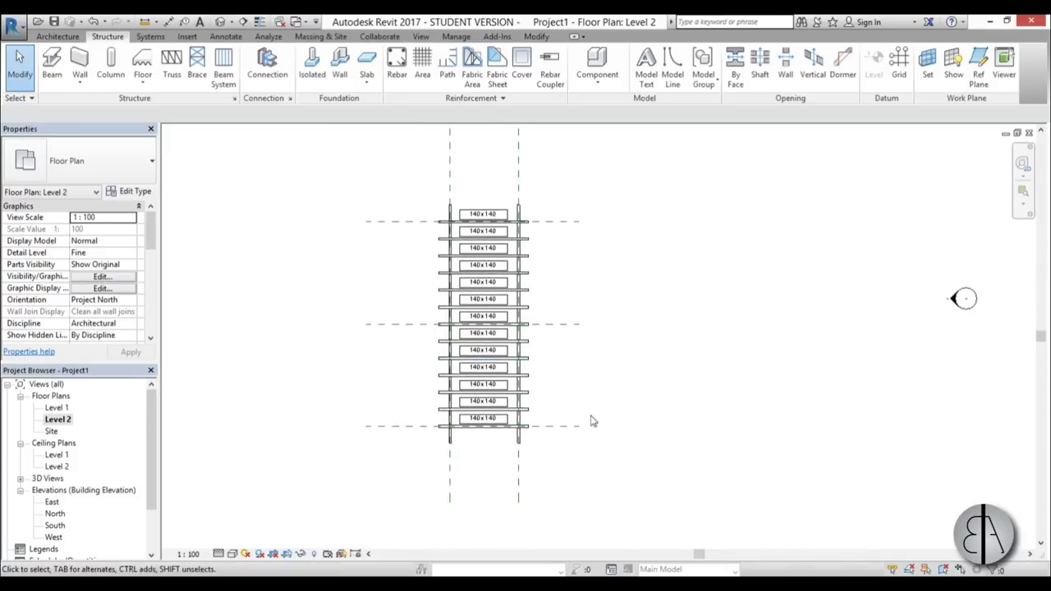
pyautogui.scroll(2, 444, 205)
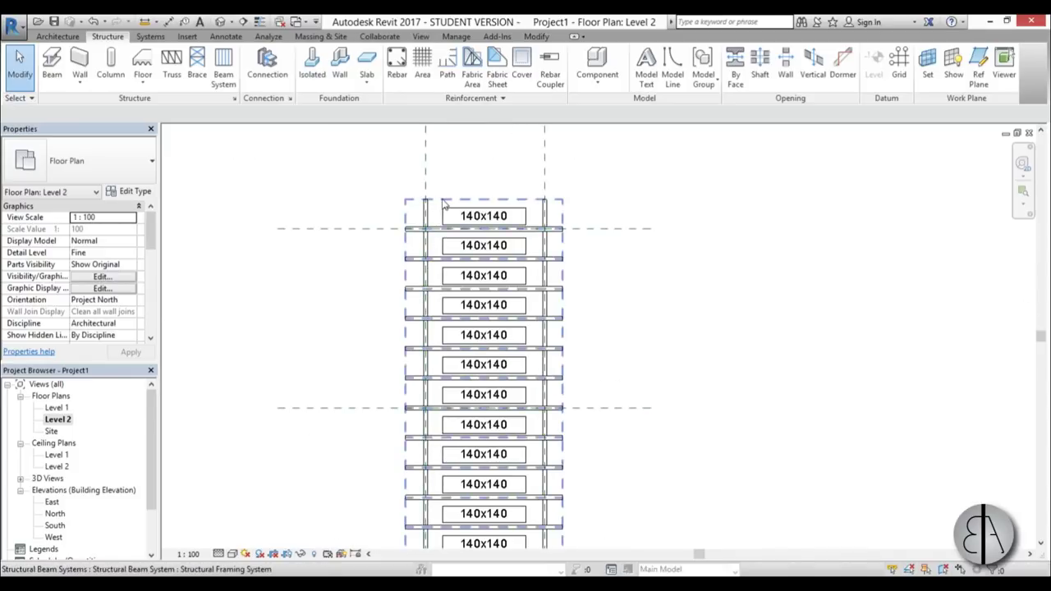
pyautogui.click(446, 215)
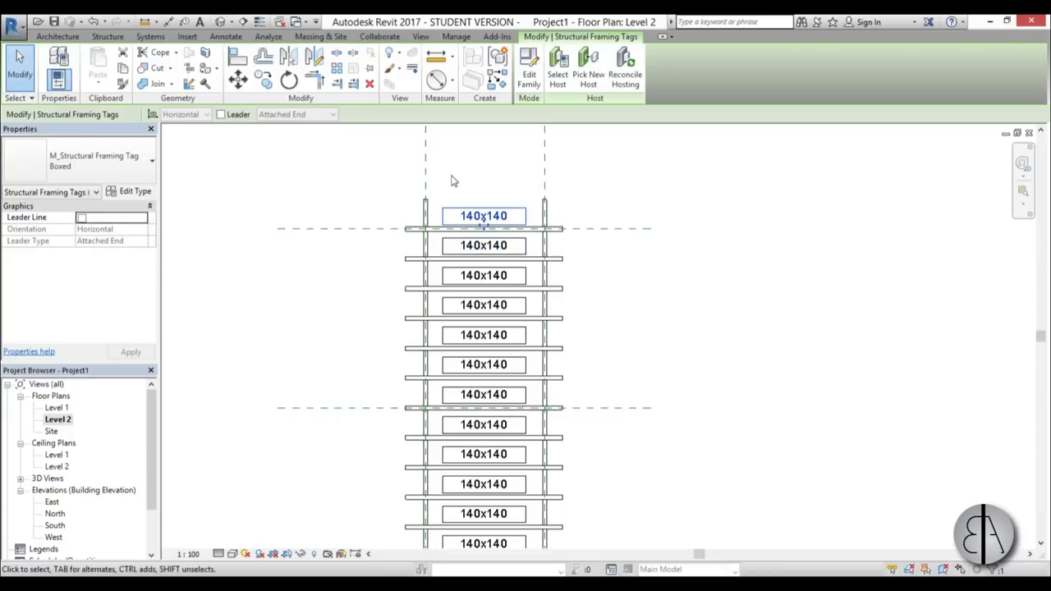
pyautogui.click(453, 180)
pyautogui.scroll(-2, 472, 173)
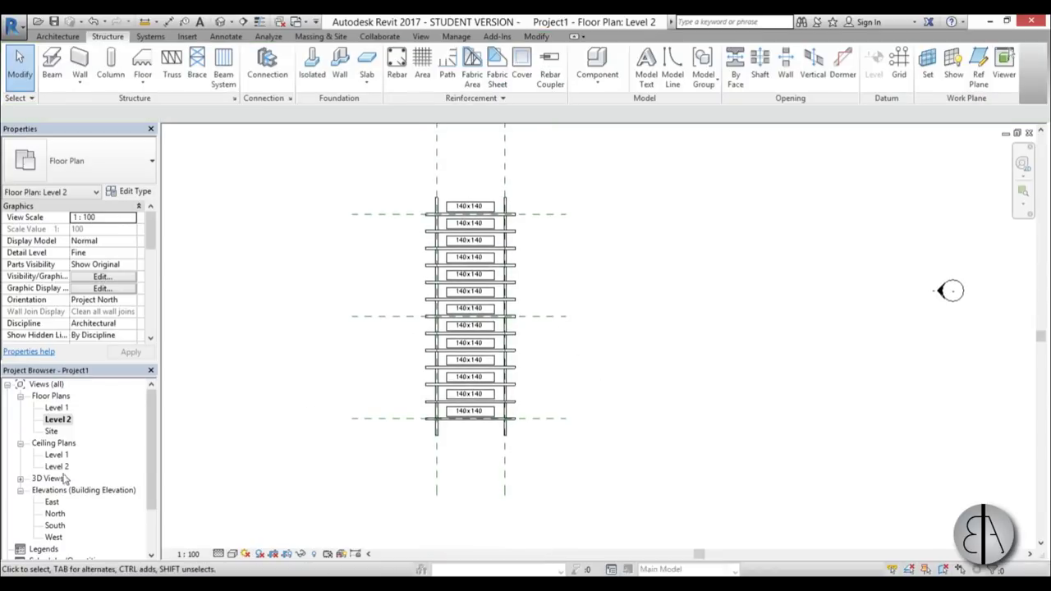
# Open the default 3D view and examine how the cross beams sit on the main beams.
pyautogui.click(20, 479)
pyautogui.doubleClick(53, 489)
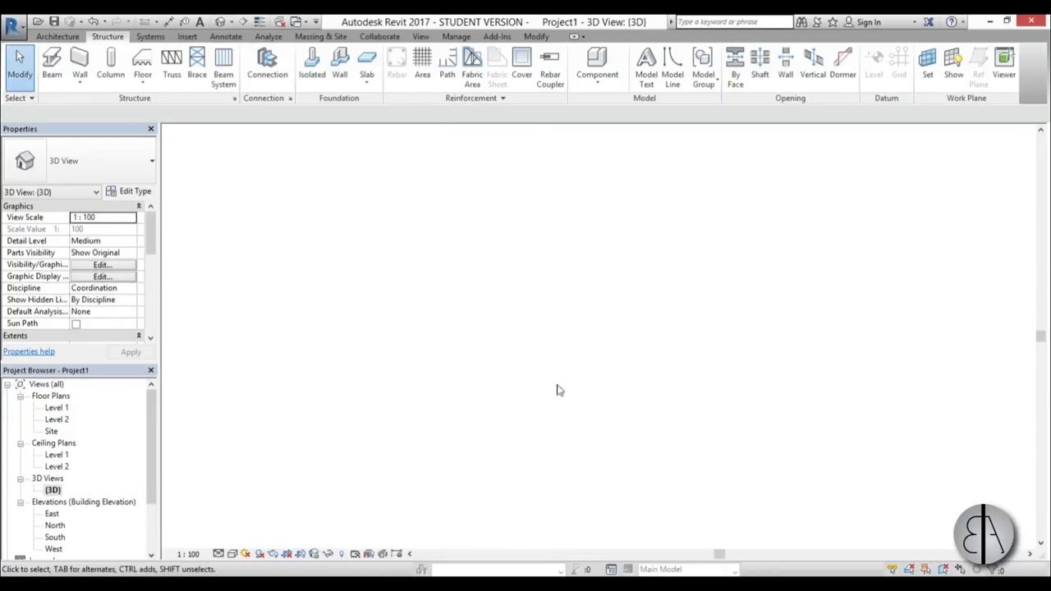
pyautogui.moveTo(641, 504)
pyautogui.keyDown('shift'); pyautogui.mouseDown(button='middle')
pyautogui.moveTo(507, 392)
pyautogui.moveTo(552, 388)
pyautogui.moveTo(521, 408)
pyautogui.moveTo(505, 403)
pyautogui.moveTo(520, 390)
pyautogui.moveTo(608, 453)
pyautogui.moveTo(669, 525)
pyautogui.moveTo(762, 497)
pyautogui.moveTo(777, 434)
pyautogui.moveTo(634, 512)
pyautogui.moveTo(657, 492)
pyautogui.mouseUp(button='middle'); pyautogui.keyUp('shift')
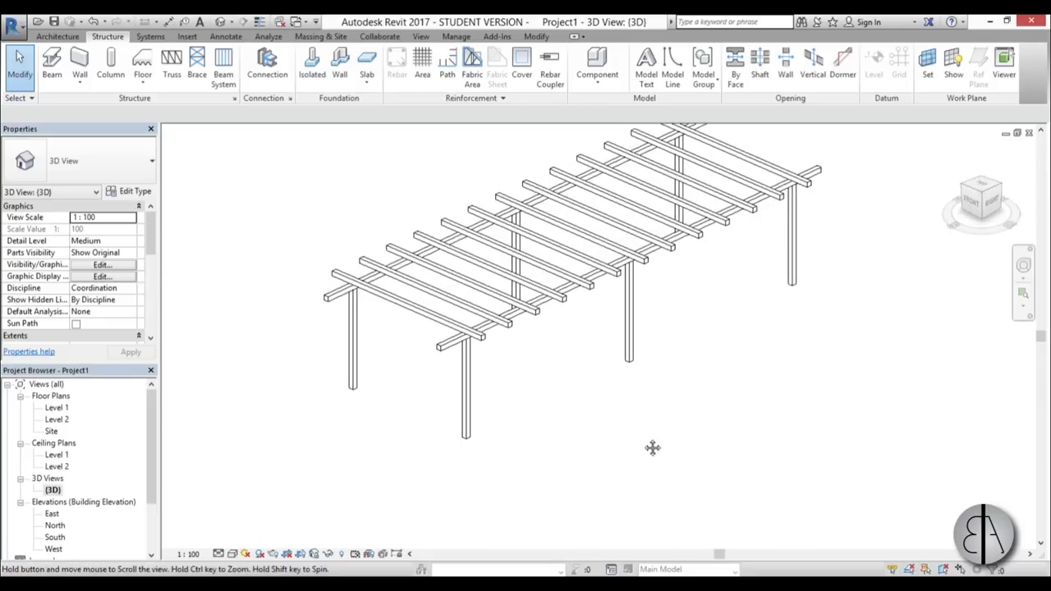
pyautogui.moveTo(643, 338); pyautogui.dragTo(626, 375, button='middle')
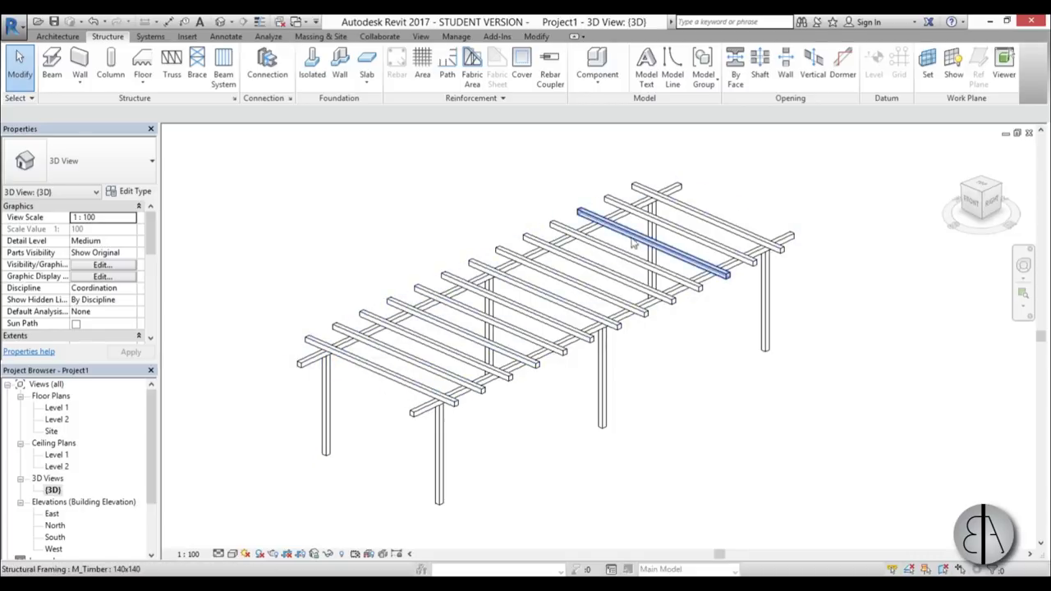
pyautogui.moveTo(618, 403); pyautogui.dragTo(608, 386, button='middle')
# In the Level 2 floor plan, draw a vertical reference plane along the left beam's inner face, extending past the beam's lower end.
pyautogui.doubleClick(57, 408)
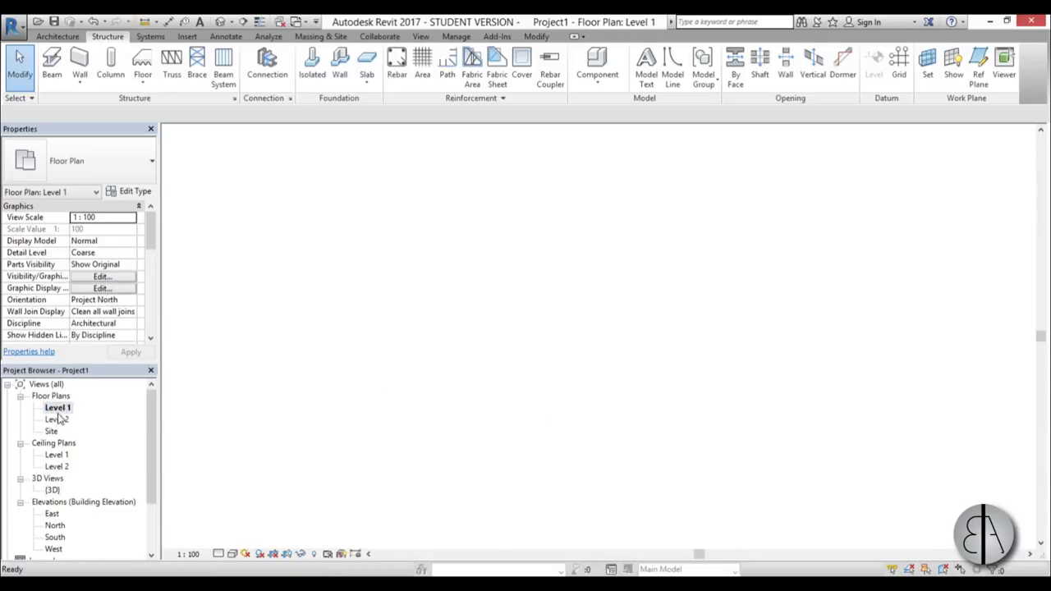
pyautogui.doubleClick(57, 420)
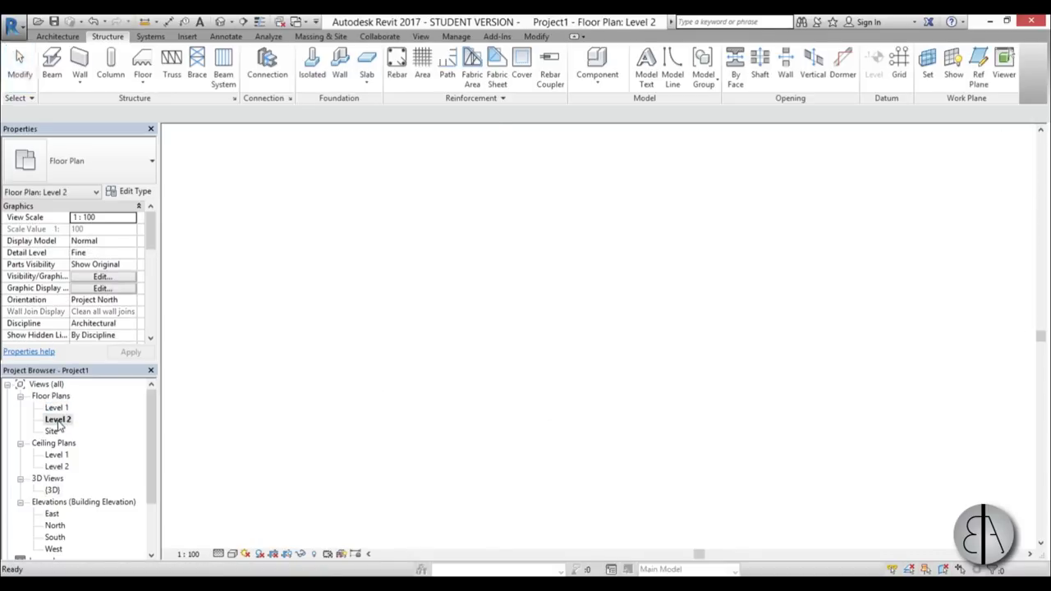
pyautogui.scroll(4, 446, 173)
pyautogui.click(425, 211)
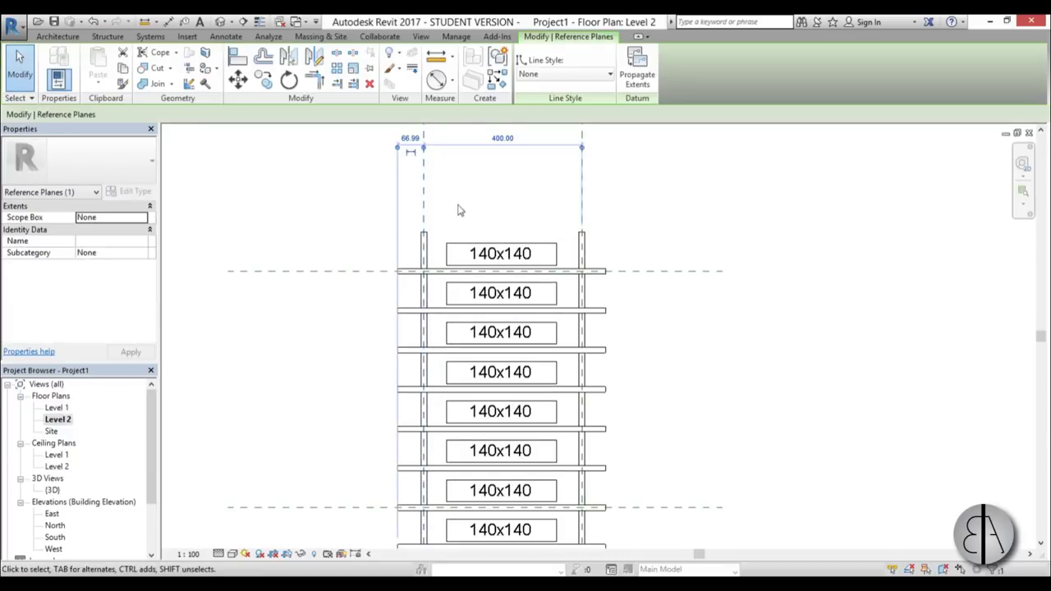
pyautogui.scroll(2, 458, 194)
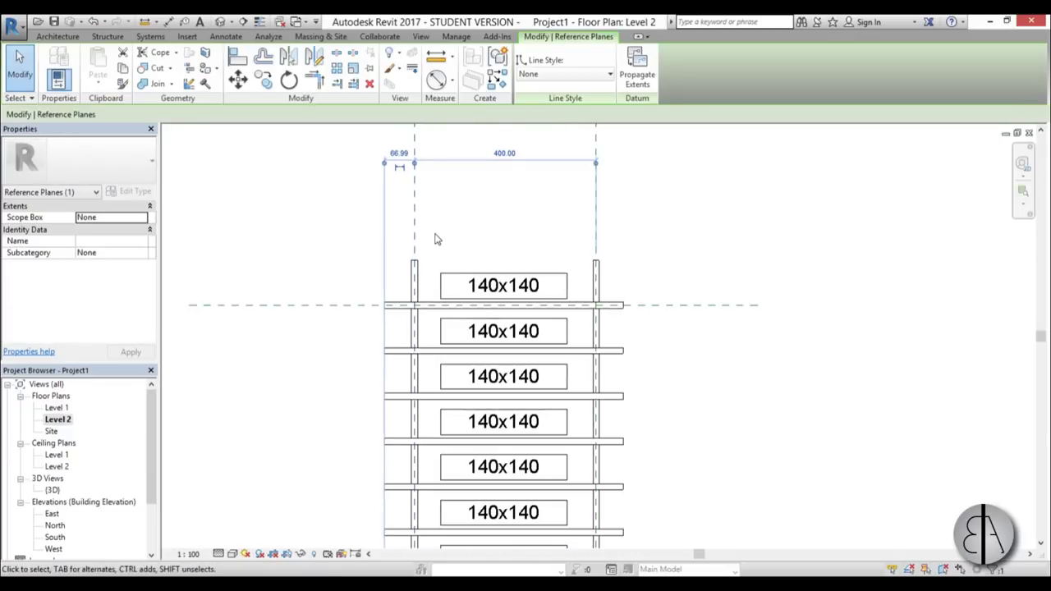
pyautogui.press('r')
pyautogui.press('p')
pyautogui.scroll(5, 414, 263)
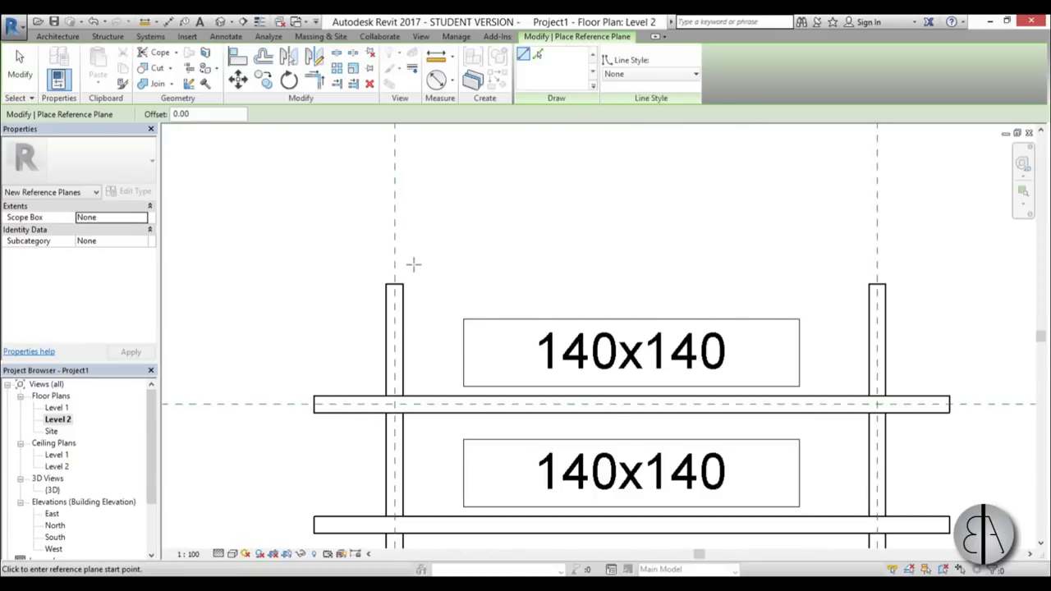
pyautogui.click(403, 284)
pyautogui.scroll(-8, 412, 279)
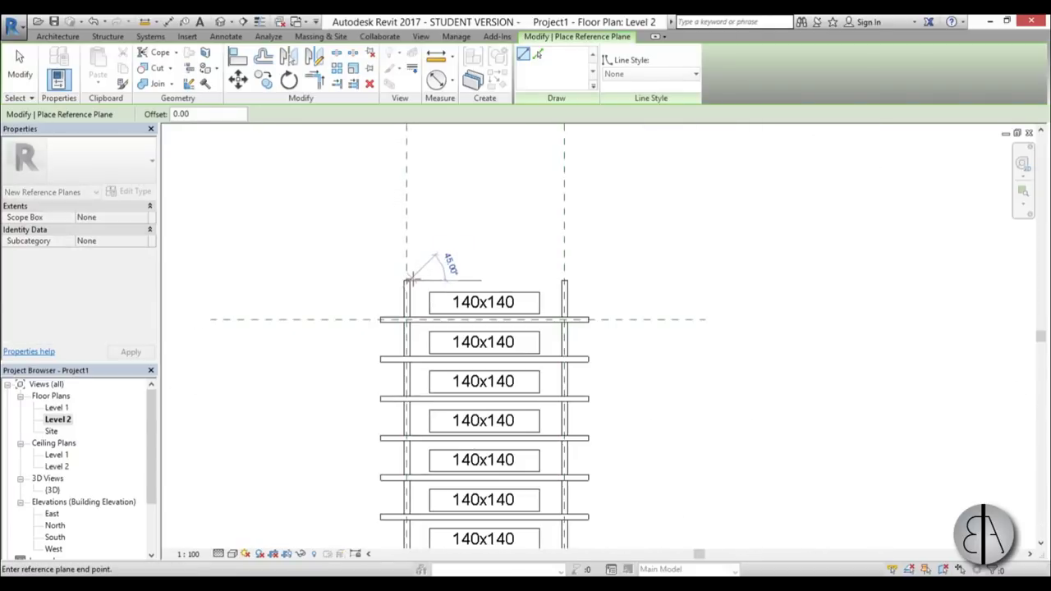
pyautogui.moveTo(435, 423); pyautogui.dragTo(445, 294, button='middle')
pyautogui.scroll(7, 410, 399)
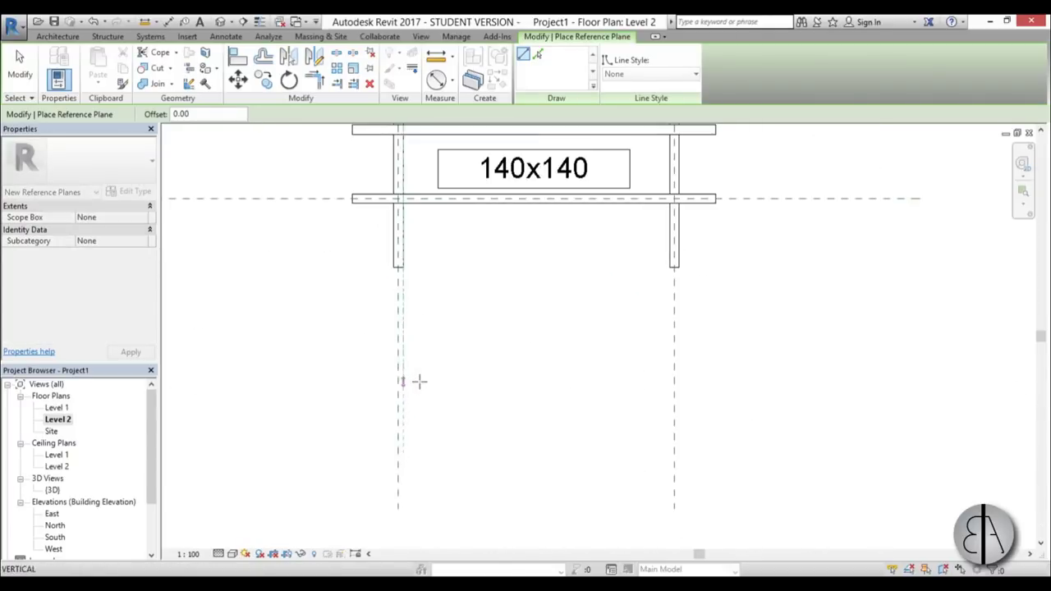
pyautogui.press('Escape')
# Name the new reference plane along the left beam's inner face 1.
pyautogui.click(403, 364)
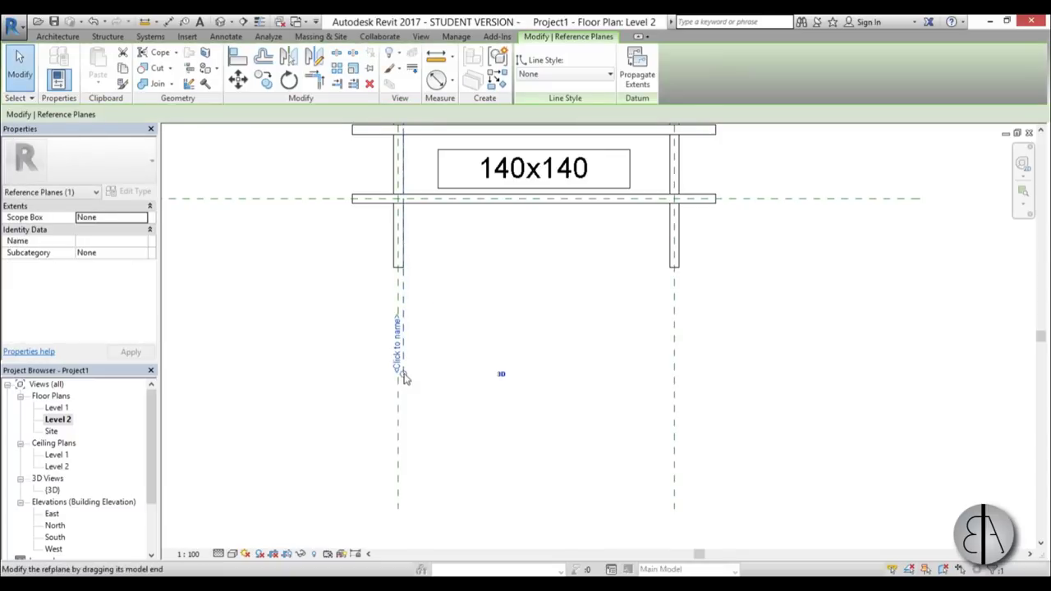
pyautogui.click(397, 368)
pyautogui.write('1')
pyautogui.press('Return')
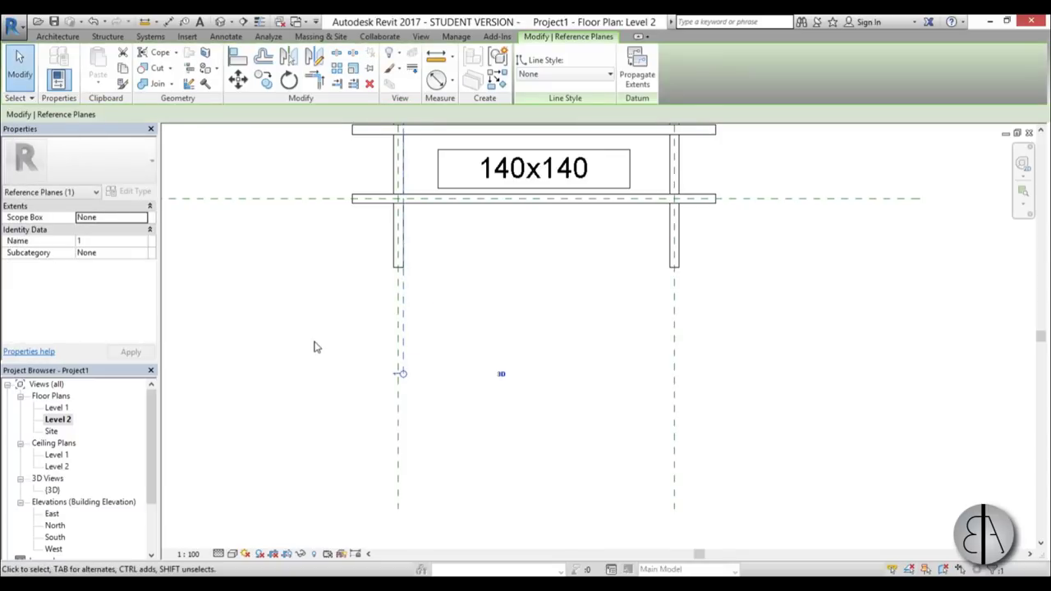
pyautogui.click(340, 371)
# Draw a vertical reference plane along the right beam's inner face, from its upper end to past its lower end.
pyautogui.click(408, 336)
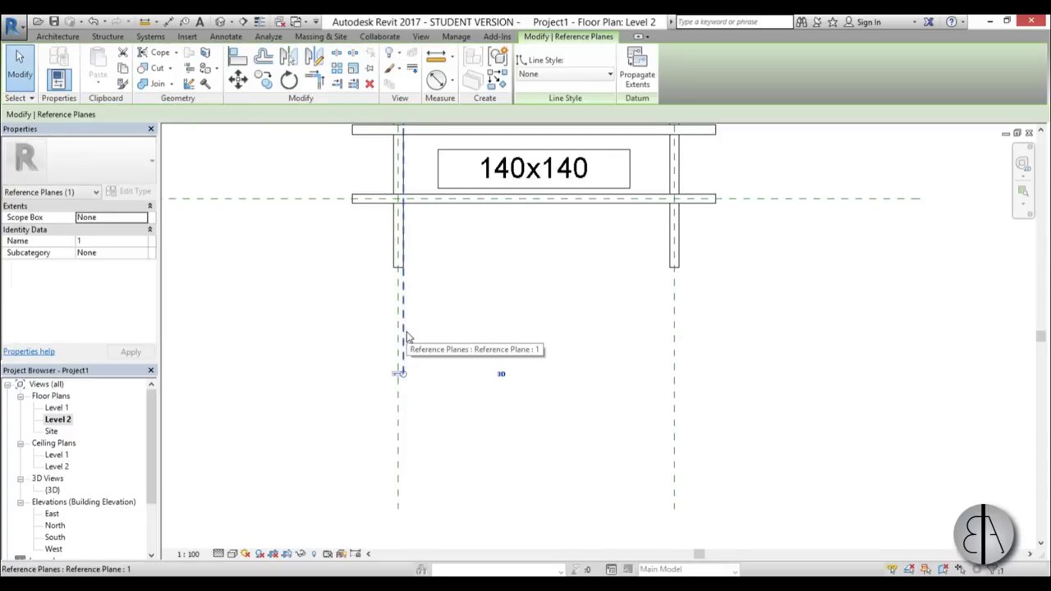
pyautogui.press('c')
pyautogui.press('r')
pyautogui.press('p')
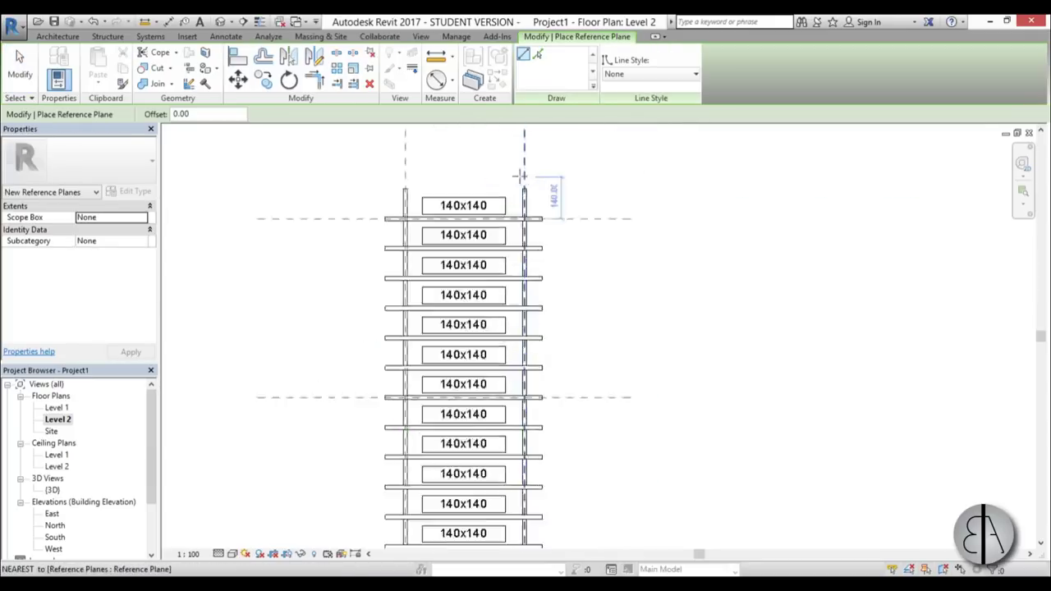
pyautogui.scroll(3, 520, 175)
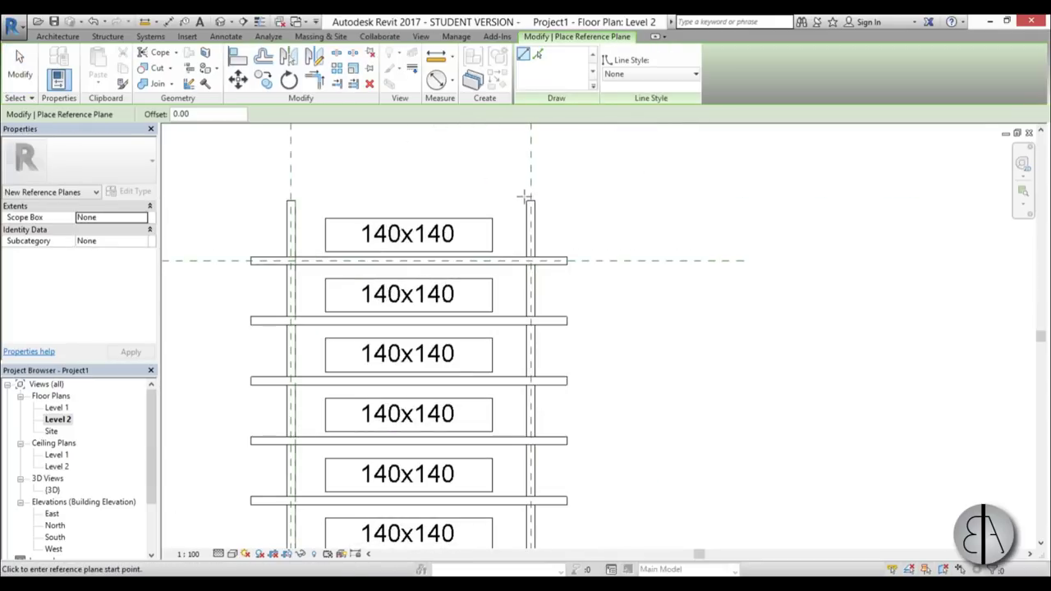
pyautogui.click(525, 200)
pyautogui.scroll(-4, 525, 201)
pyautogui.scroll(5, 525, 369)
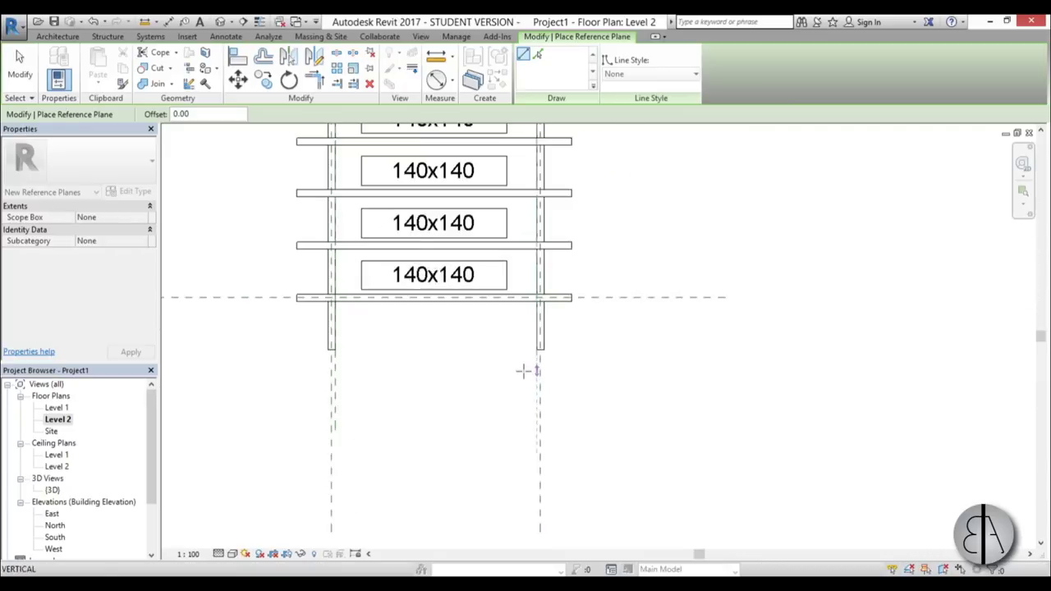
pyautogui.scroll(-1, 523, 379)
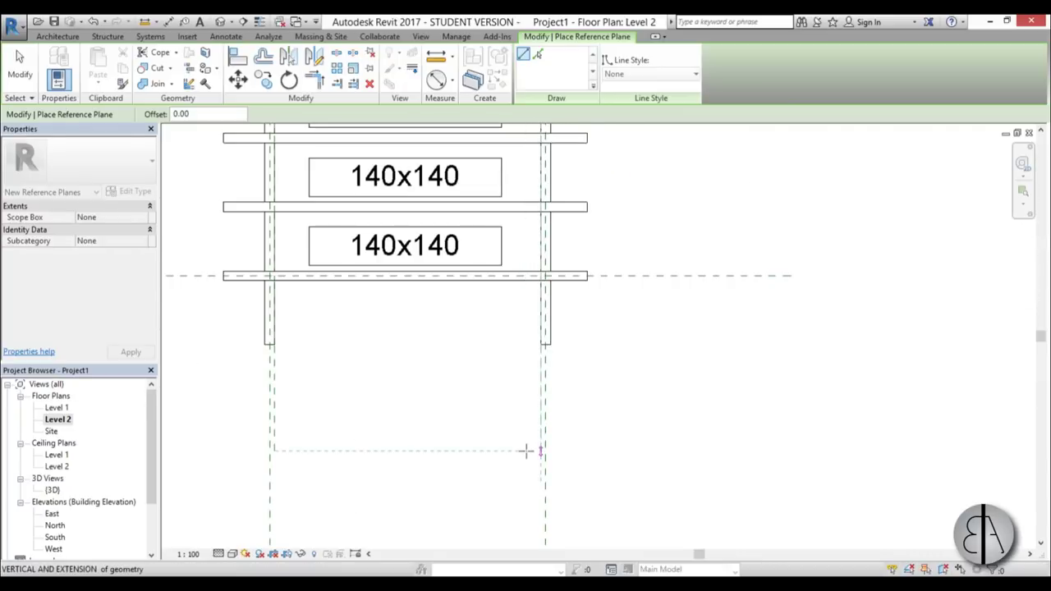
pyautogui.click(526, 451)
pyautogui.press('Escape')
pyautogui.press('Escape')
pyautogui.click(540, 447)
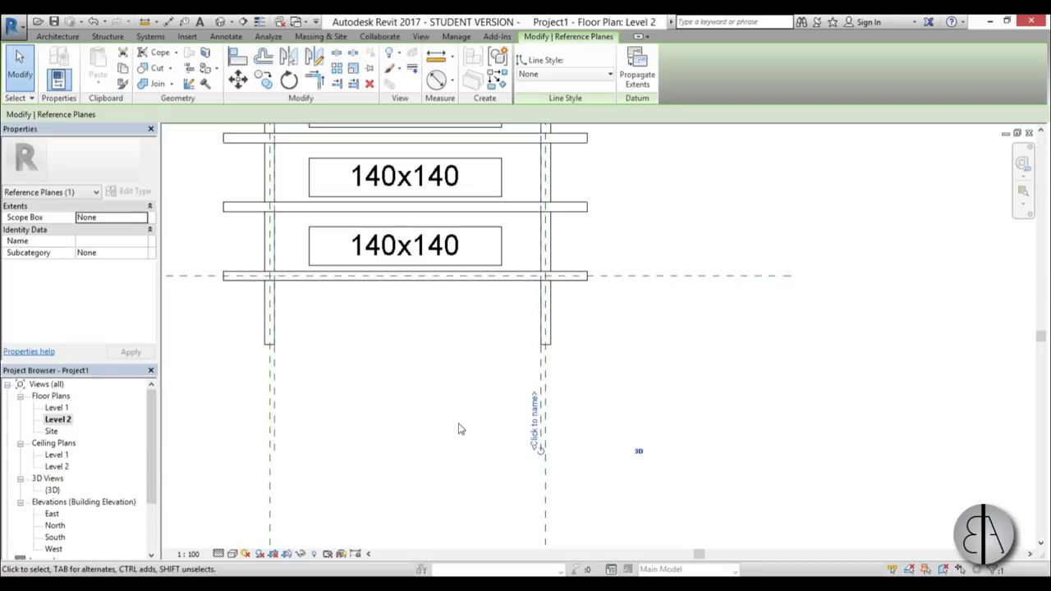
pyautogui.click(488, 423)
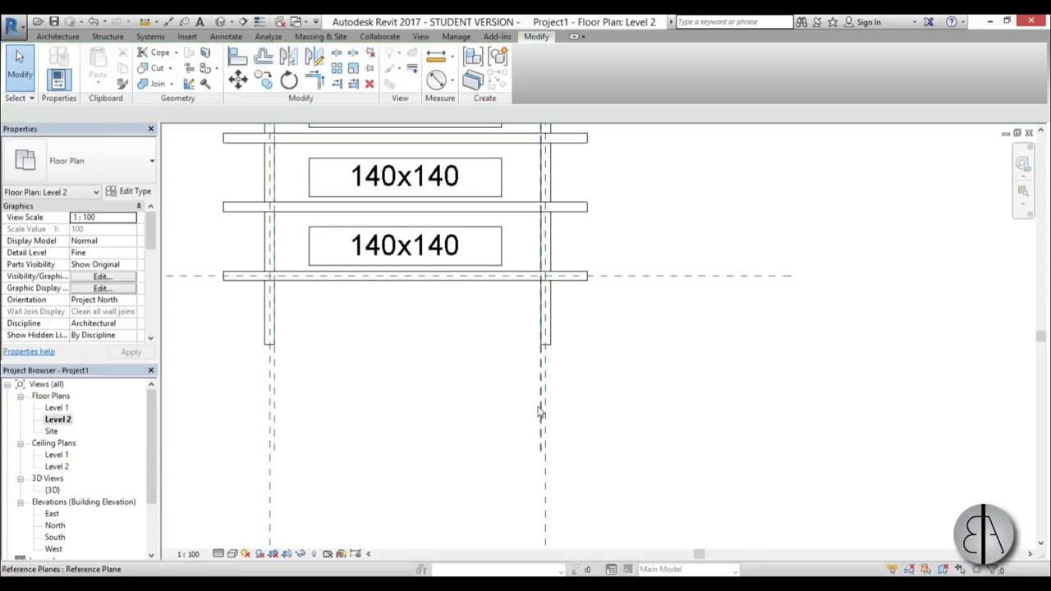
# Draw two vertical reference planes in the left half of the gap between the main beams, extending beyond both beam ends.
pyautogui.press('r')
pyautogui.press('p')
pyautogui.click(334, 451)
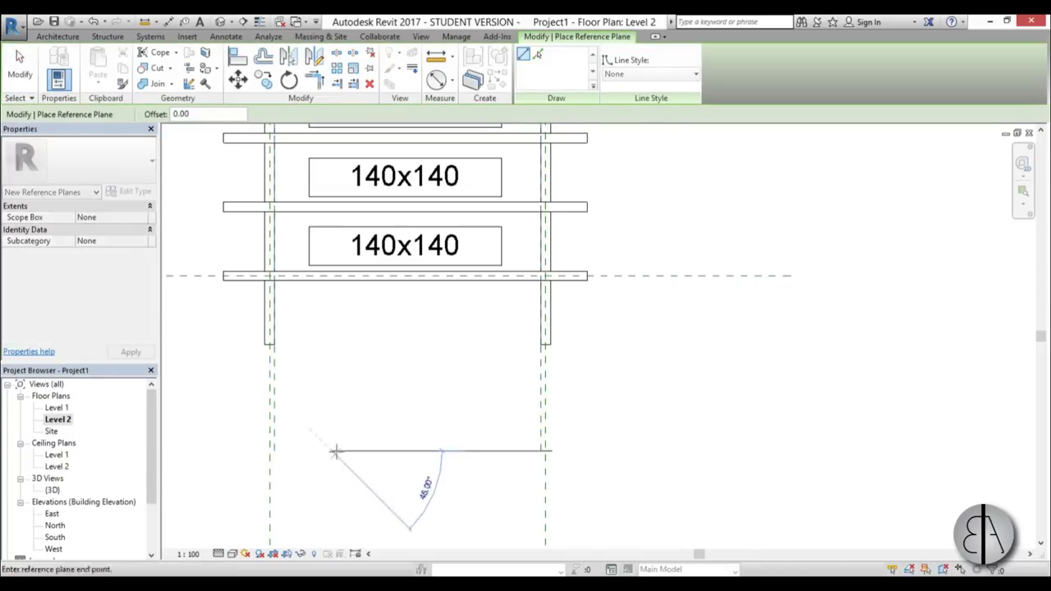
pyautogui.scroll(-7, 334, 452)
pyautogui.scroll(-1, 393, 283)
pyautogui.moveTo(391, 280); pyautogui.dragTo(464, 477, button='middle')
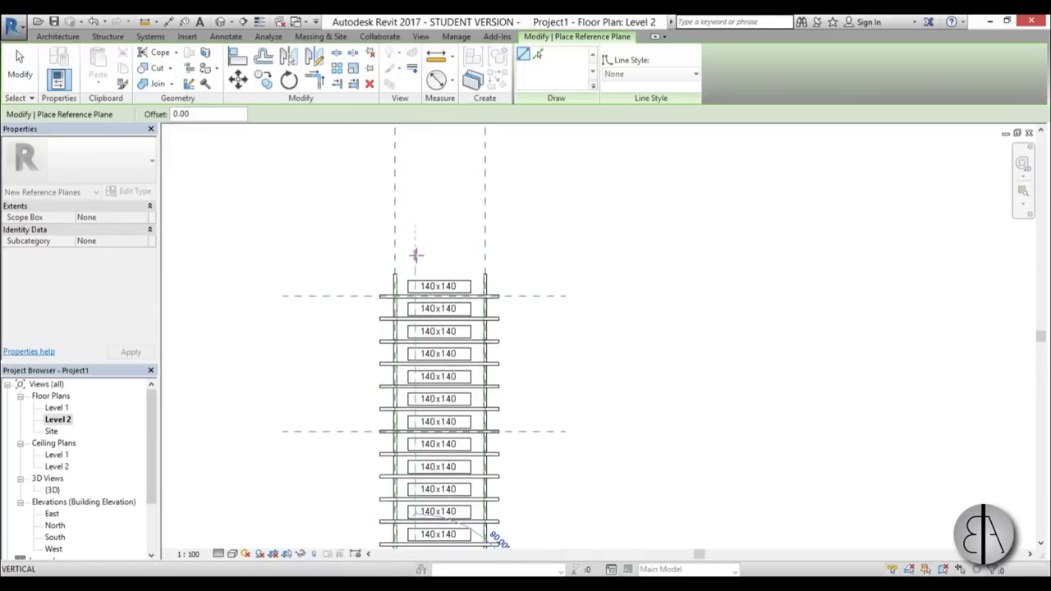
pyautogui.click(415, 255)
pyautogui.scroll(-5, 428, 303)
pyautogui.moveTo(426, 419); pyautogui.dragTo(391, 301, button='middle')
pyautogui.scroll(6, 390, 302)
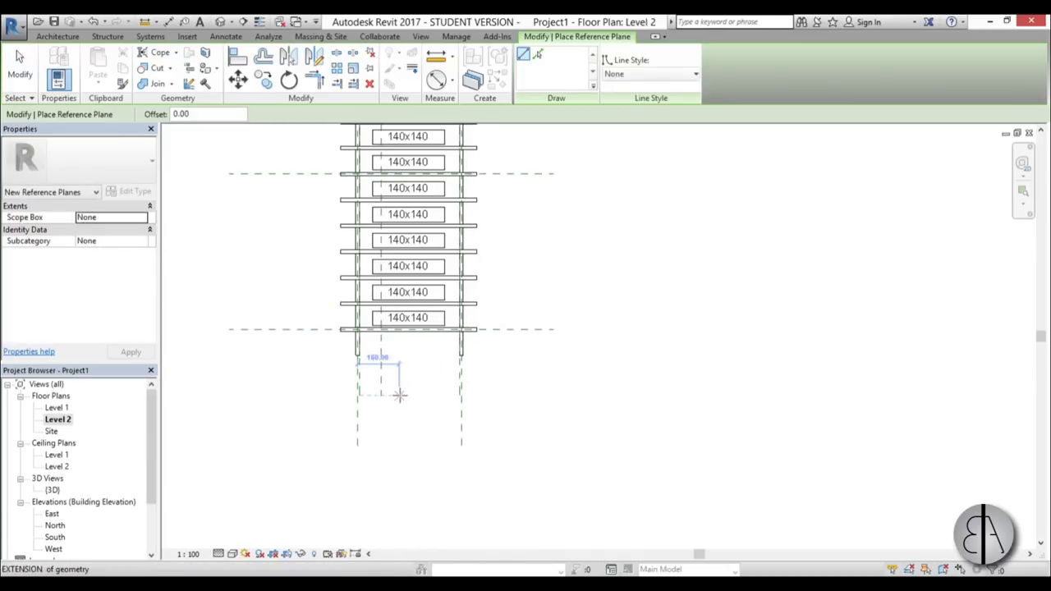
pyautogui.click(400, 395)
pyautogui.scroll(-2, 400, 395)
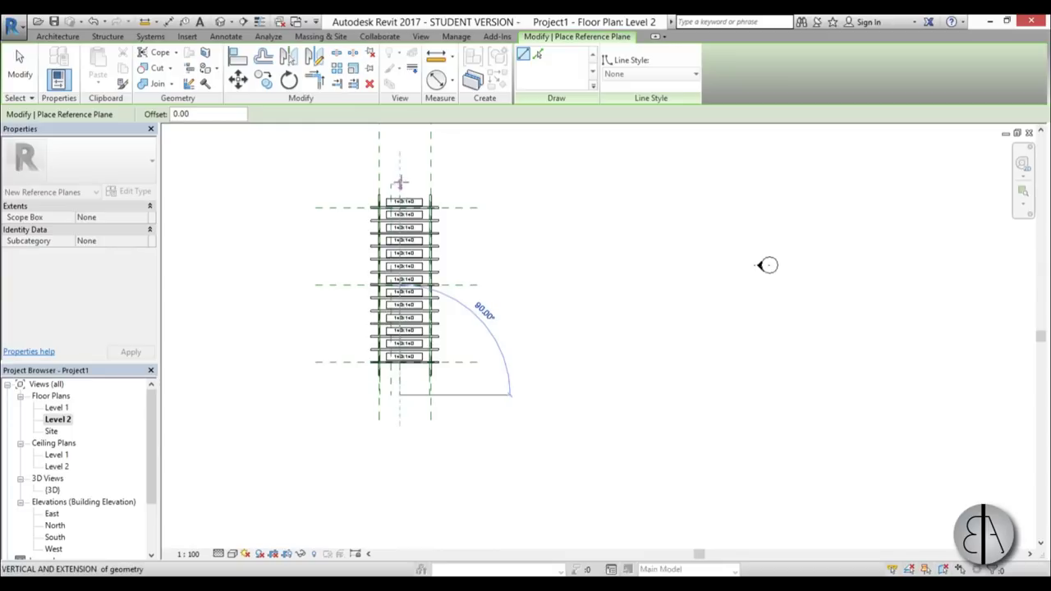
pyautogui.click(400, 182)
# Draw two more full-length vertical reference planes in the right half of the gap between the main beams.
pyautogui.scroll(3, 388, 396)
pyautogui.click(444, 396)
pyautogui.scroll(-3, 444, 396)
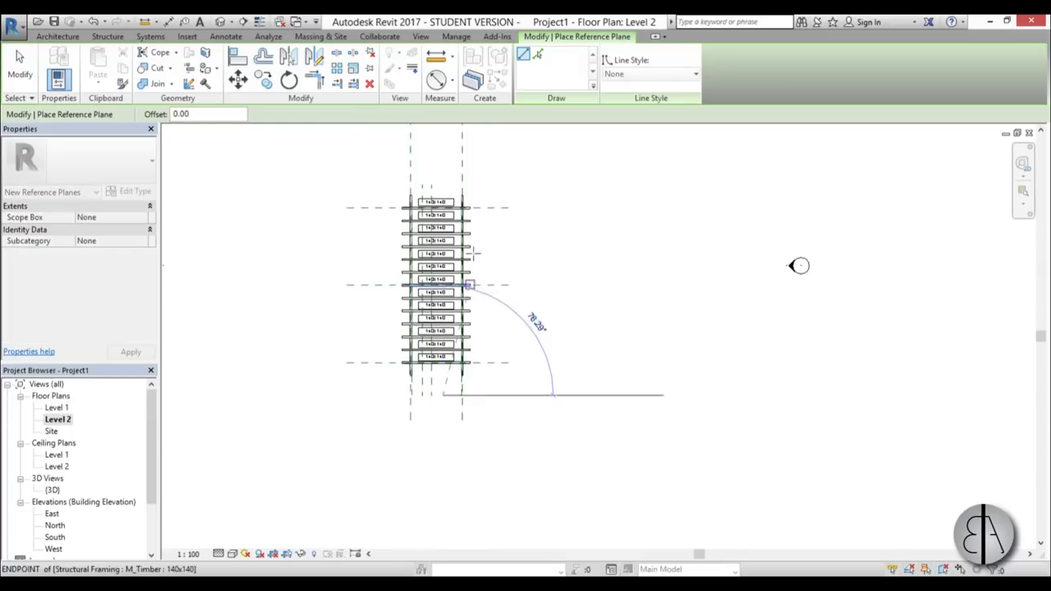
pyautogui.click(443, 183)
pyautogui.scroll(2, 450, 326)
pyautogui.scroll(1, 451, 329)
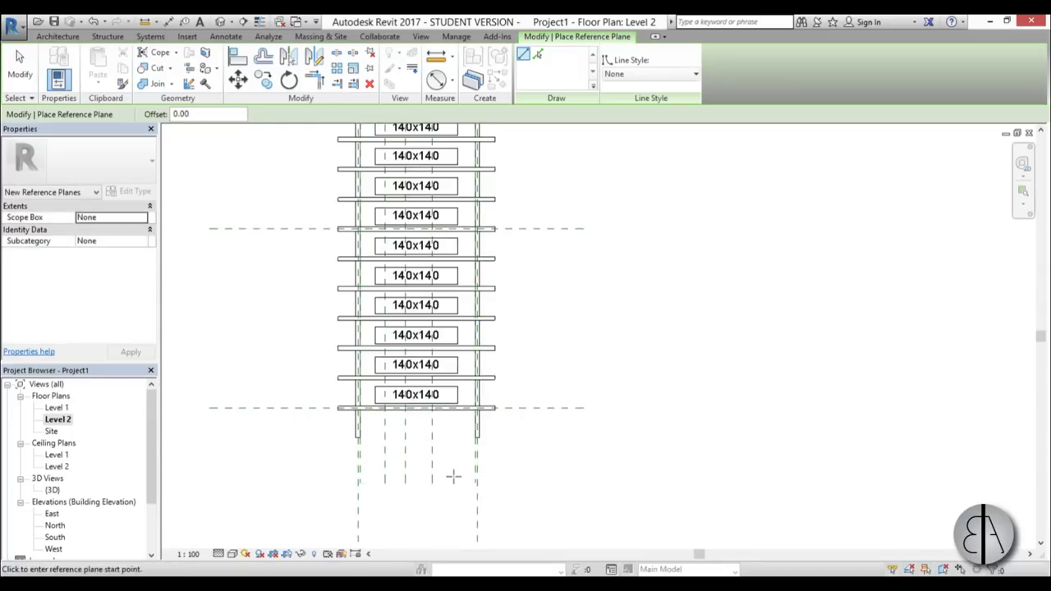
pyautogui.click(450, 483)
pyautogui.scroll(-3, 451, 482)
pyautogui.scroll(3, 448, 229)
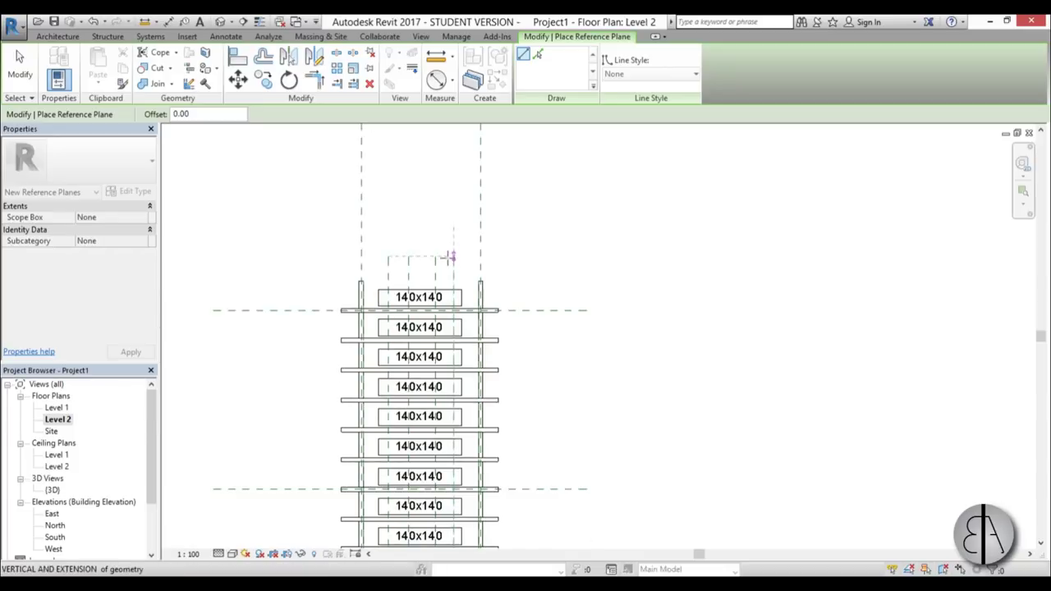
pyautogui.click(450, 257)
pyautogui.press('Escape')
pyautogui.press('Escape')
# Place a continuous aligned dimension across the two inner-face reference planes and the four planes between them, below the beams.
pyautogui.scroll(-2, 802, 291)
pyautogui.scroll(4, 399, 418)
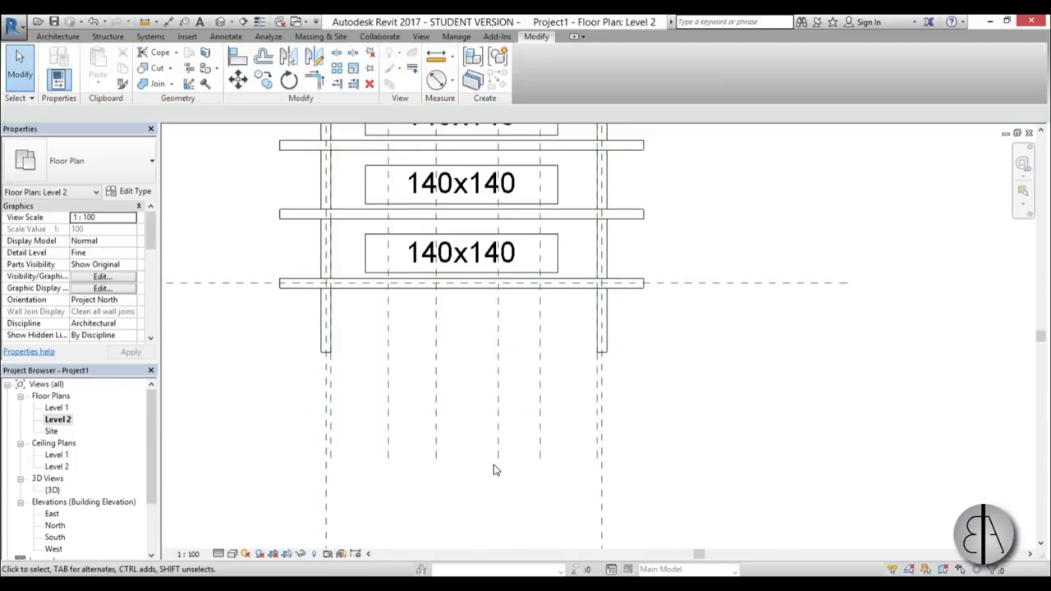
pyautogui.moveTo(493, 471); pyautogui.dragTo(491, 458, button='middle')
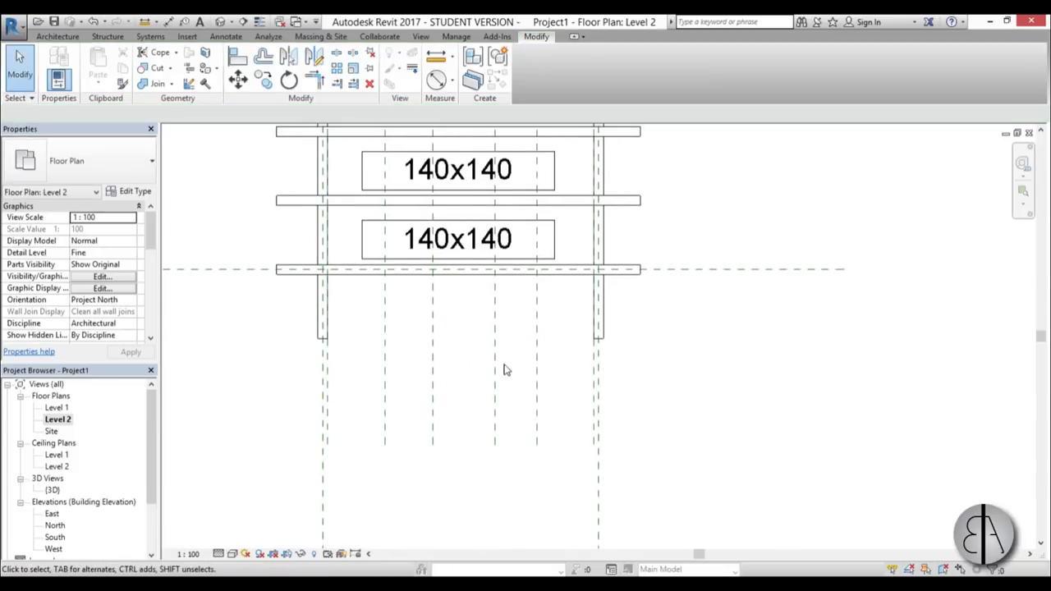
pyautogui.moveTo(460, 409); pyautogui.dragTo(458, 400, button='middle')
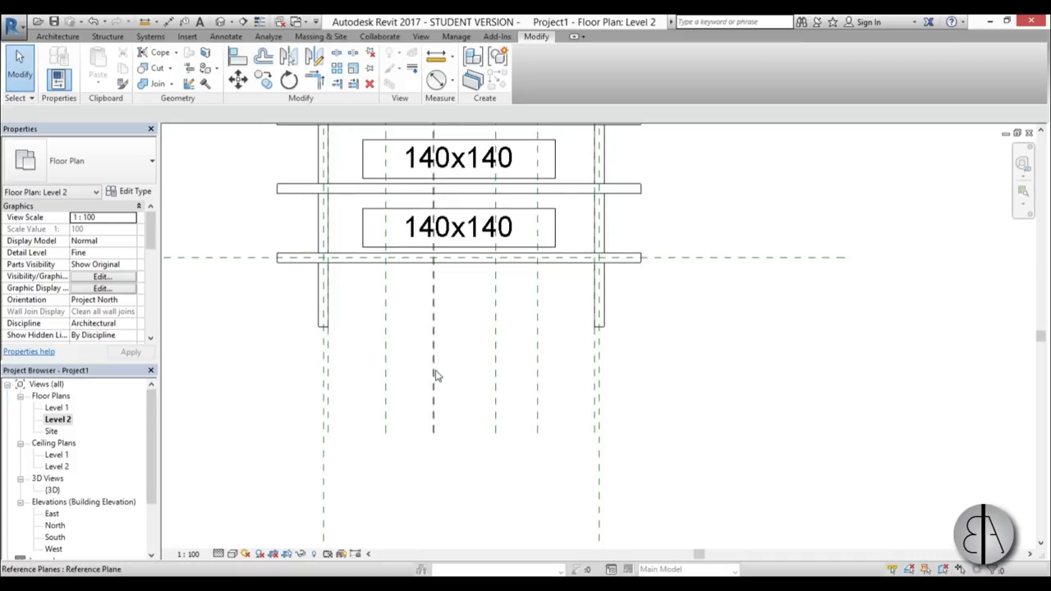
pyautogui.click(171, 23)
pyautogui.click(325, 370)
pyautogui.click(385, 370)
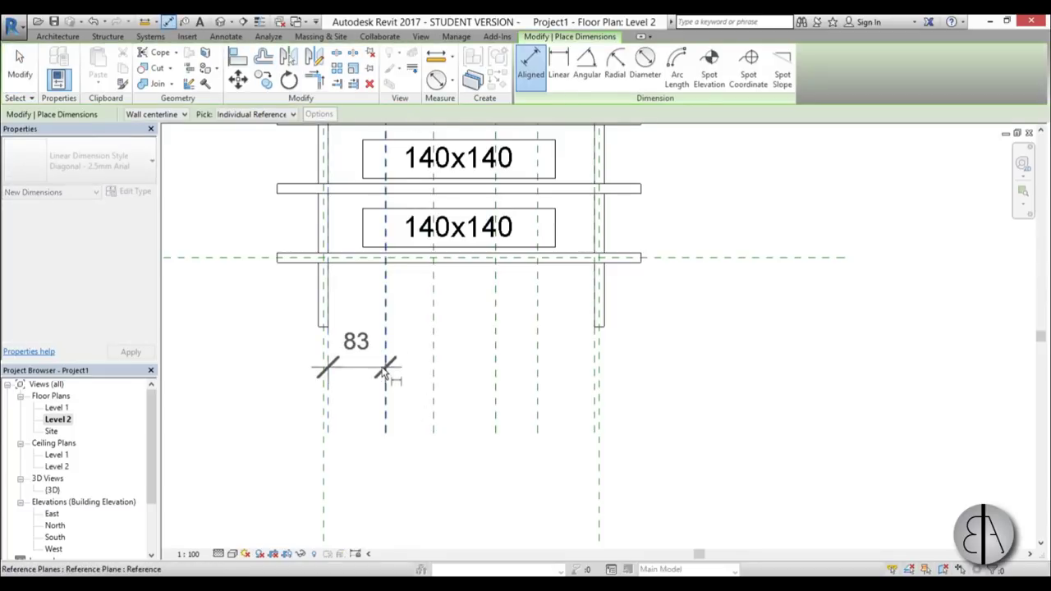
pyautogui.click(433, 369)
pyautogui.click(495, 371)
pyautogui.click(538, 371)
pyautogui.click(593, 372)
pyautogui.scroll(-2, 526, 426)
pyautogui.moveTo(527, 426); pyautogui.dragTo(485, 230, button='middle')
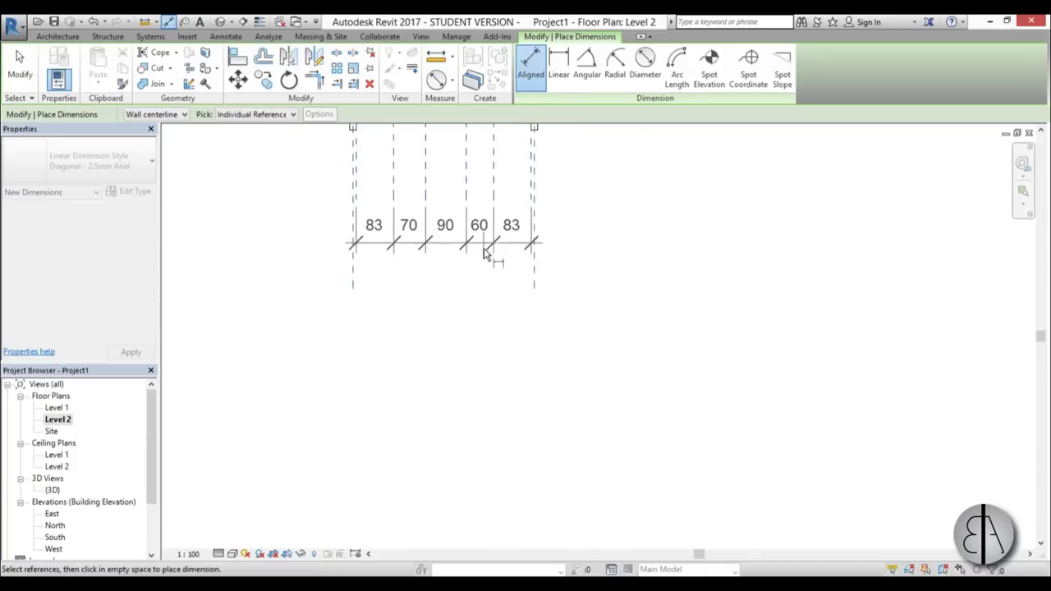
pyautogui.click(477, 274)
# Apply the equality constraint to the dimension string so the reference planes are evenly spaced.
pyautogui.click(445, 221)
pyautogui.scroll(-2, 487, 357)
pyautogui.moveTo(483, 202); pyautogui.dragTo(482, 318, button='middle')
pyautogui.scroll(2, 482, 318)
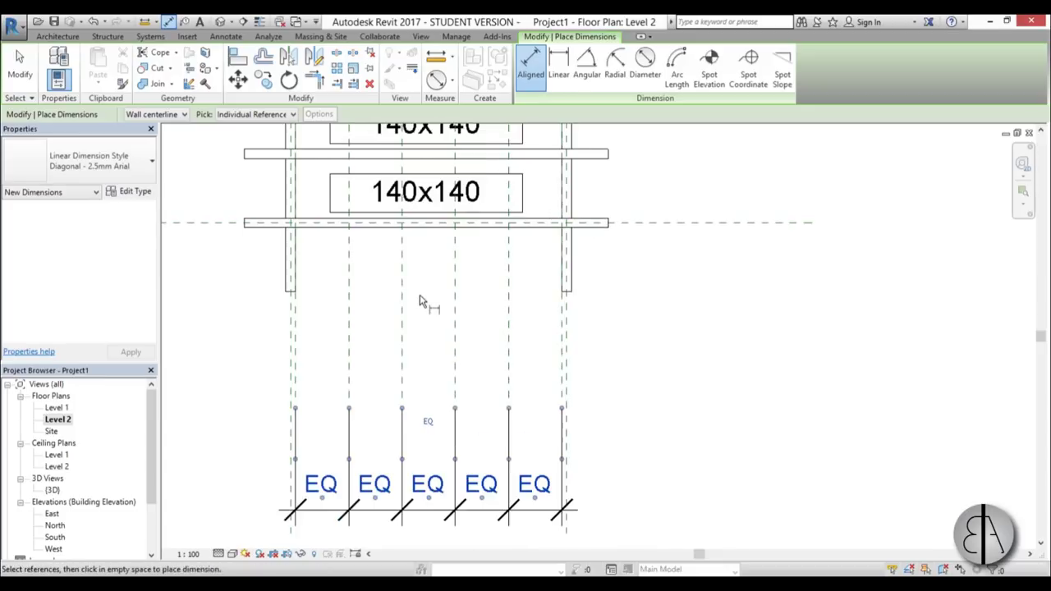
pyautogui.press('Escape')
pyautogui.press('Escape')
pyautogui.scroll(-2, 403, 464)
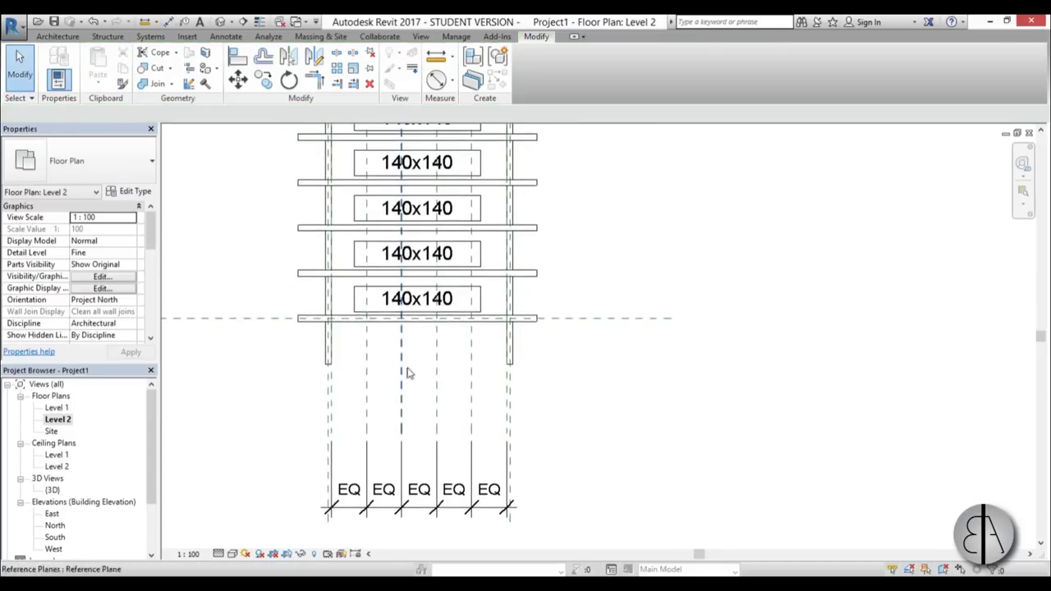
pyautogui.scroll(2, 379, 406)
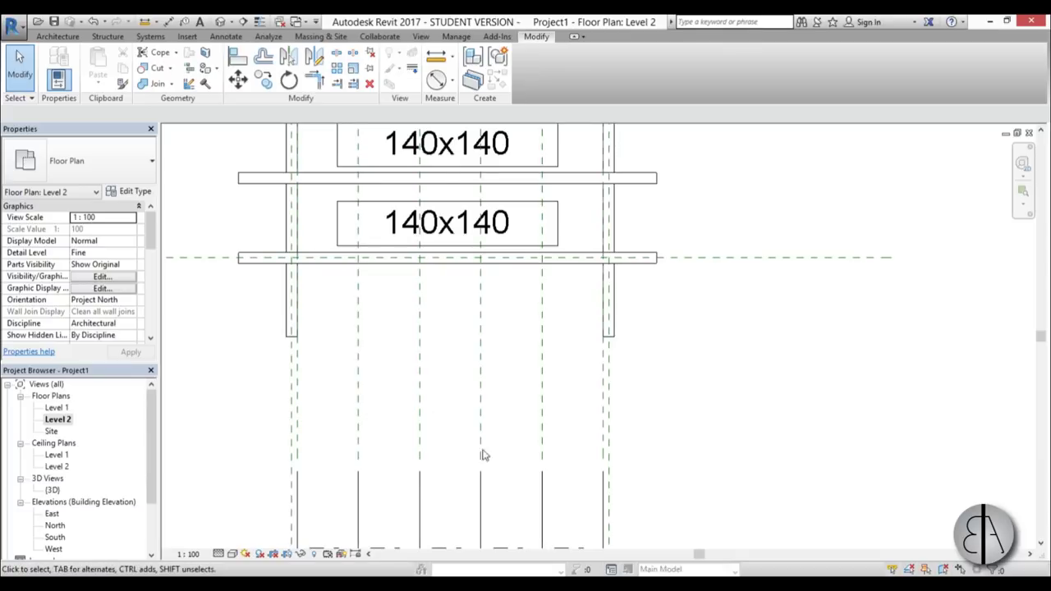
# Open the East elevation and set its detail level to Fine.
pyautogui.scroll(-5, 400, 439)
pyautogui.scroll(-5, 400, 442)
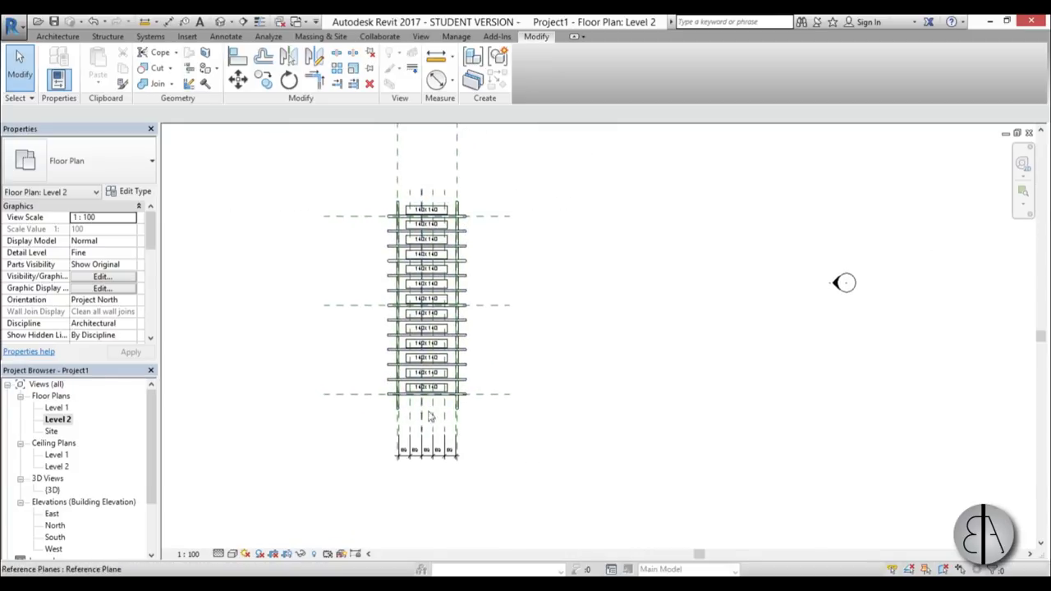
pyautogui.doubleClick(904, 265)
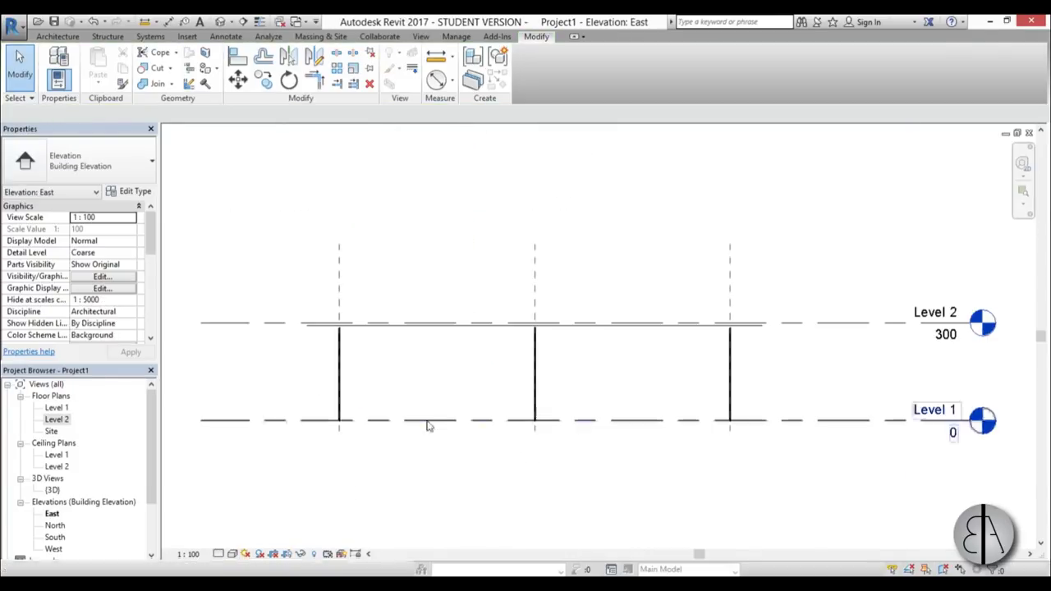
pyautogui.scroll(5, 434, 366)
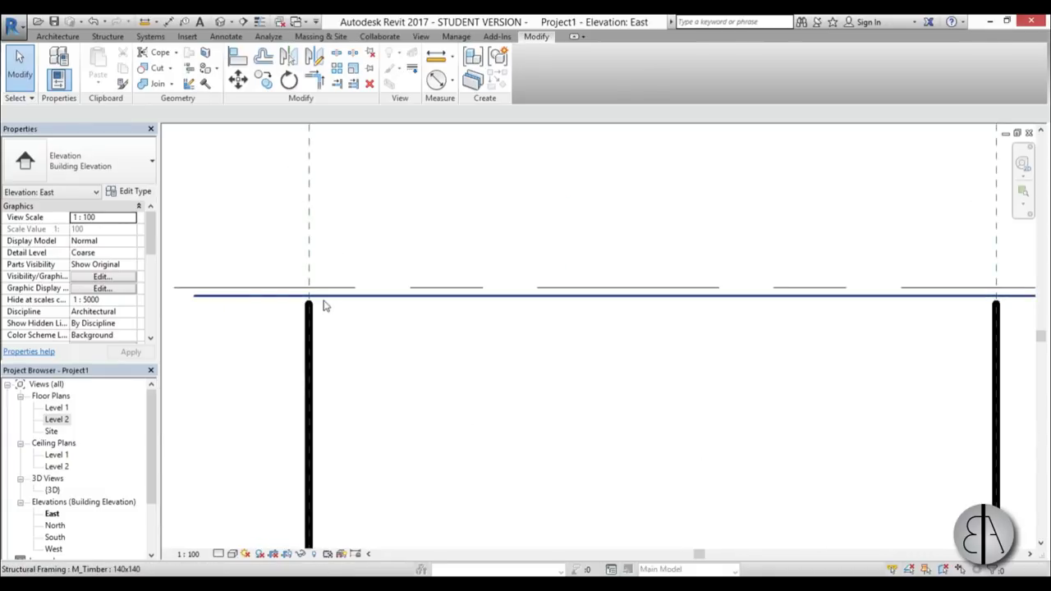
pyautogui.click(237, 540)
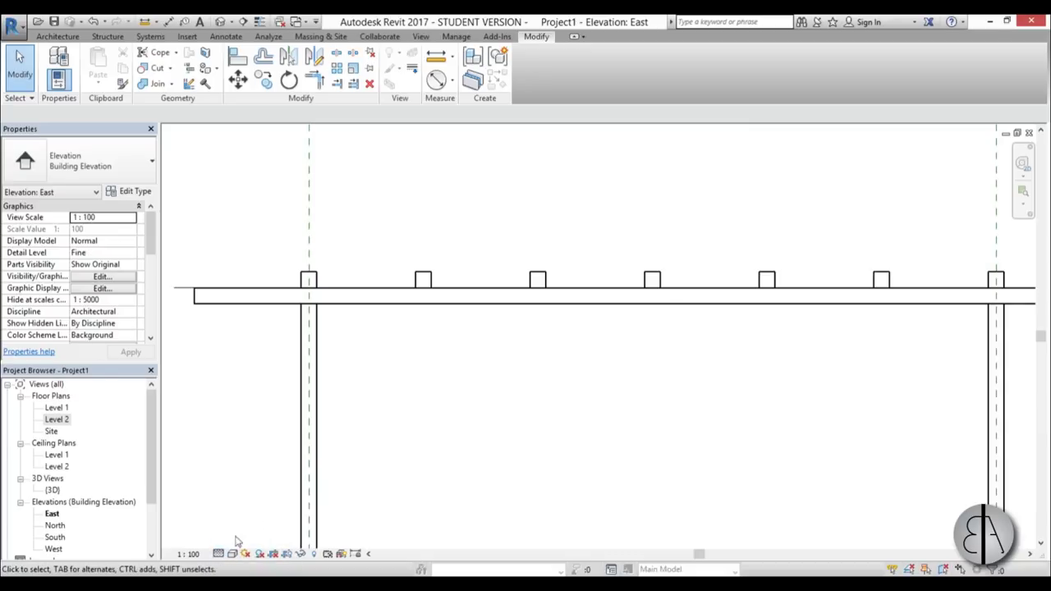
pyautogui.scroll(-4, 294, 398)
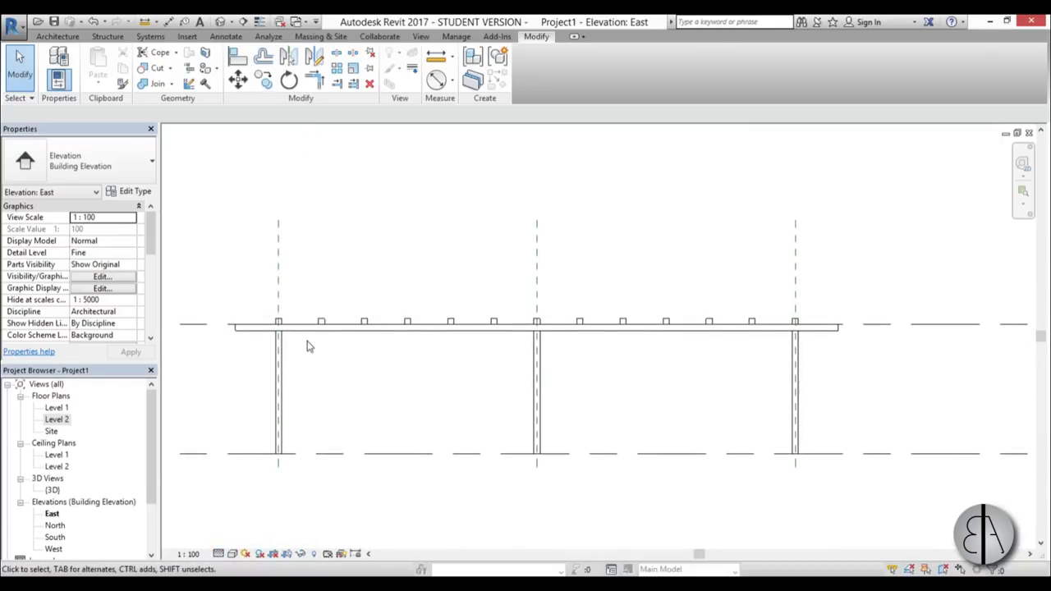
pyautogui.scroll(2, 318, 357)
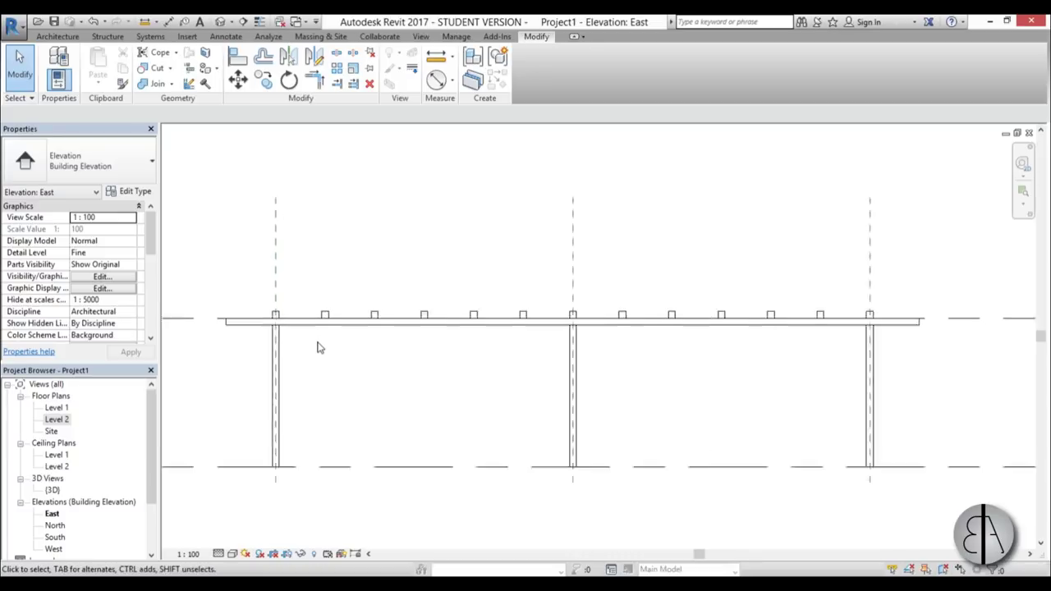
# Start an in-place model in the Generic Models category, keeping the name Generic Models 1.
pyautogui.click(67, 39)
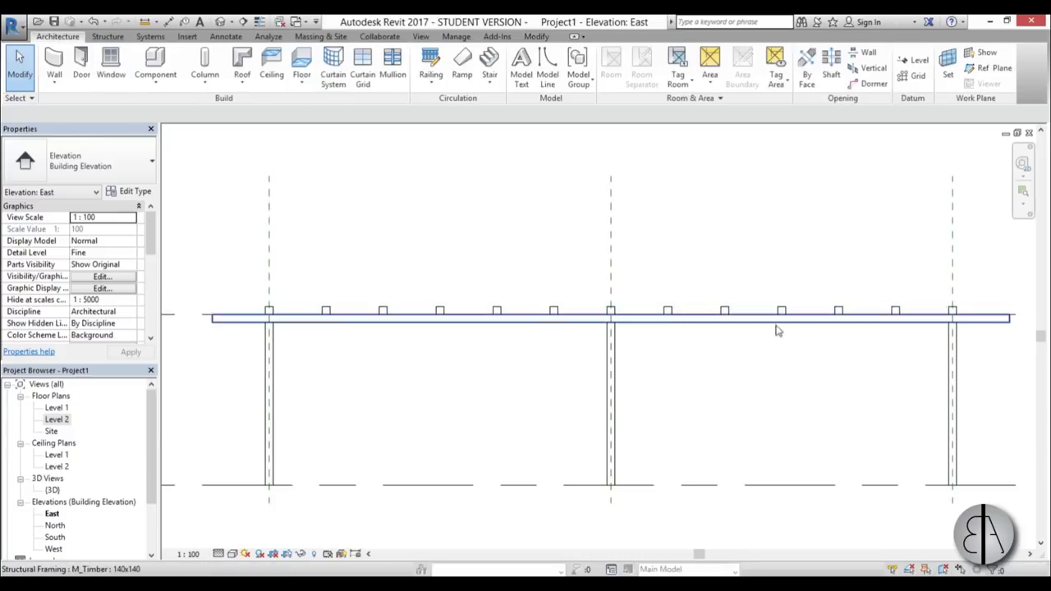
pyautogui.moveTo(400, 412); pyautogui.dragTo(398, 411, button='middle')
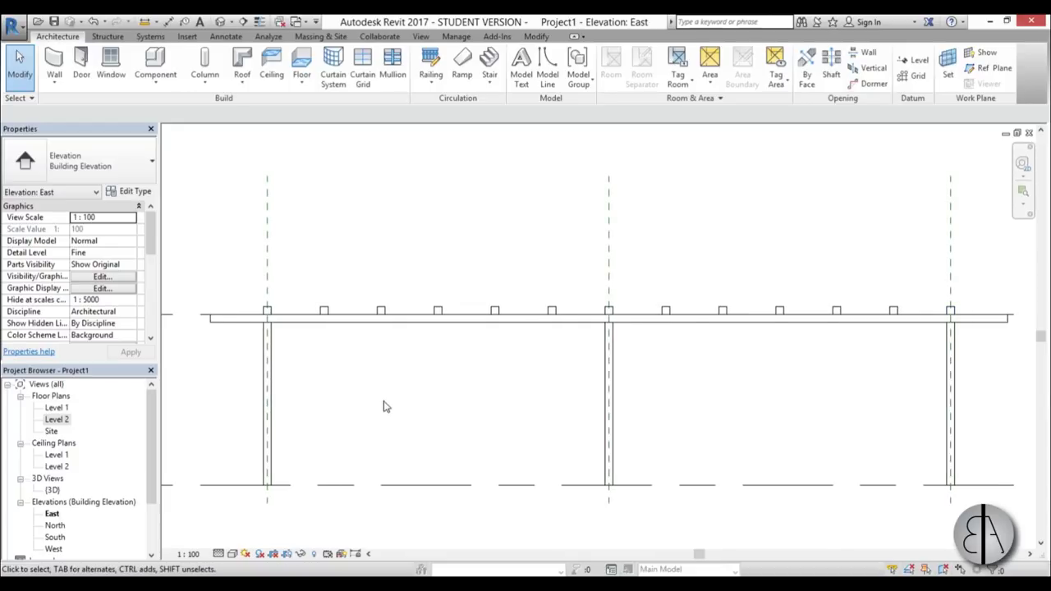
pyautogui.click(162, 90)
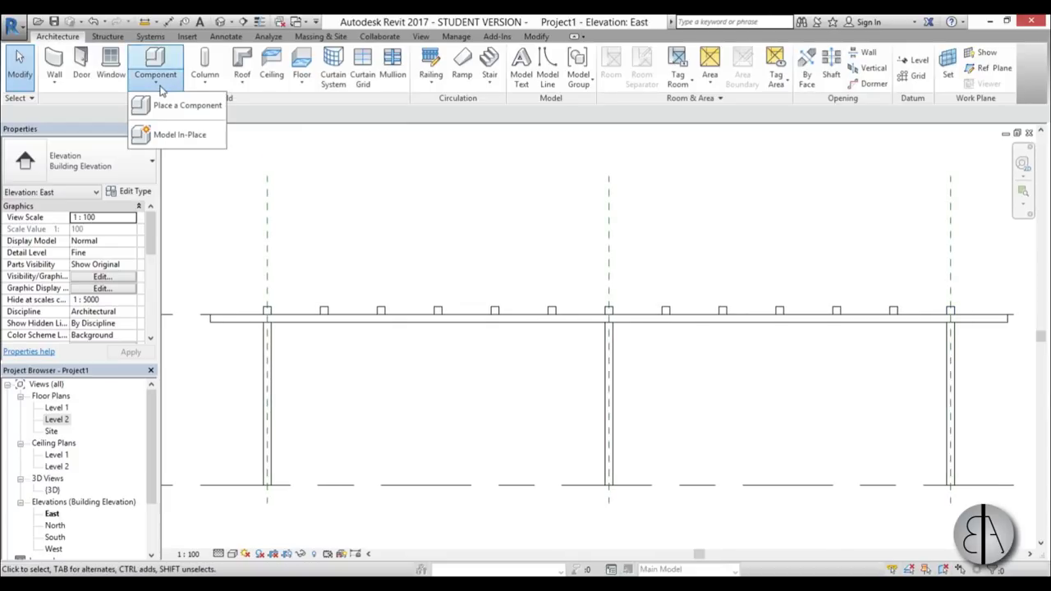
pyautogui.click(171, 136)
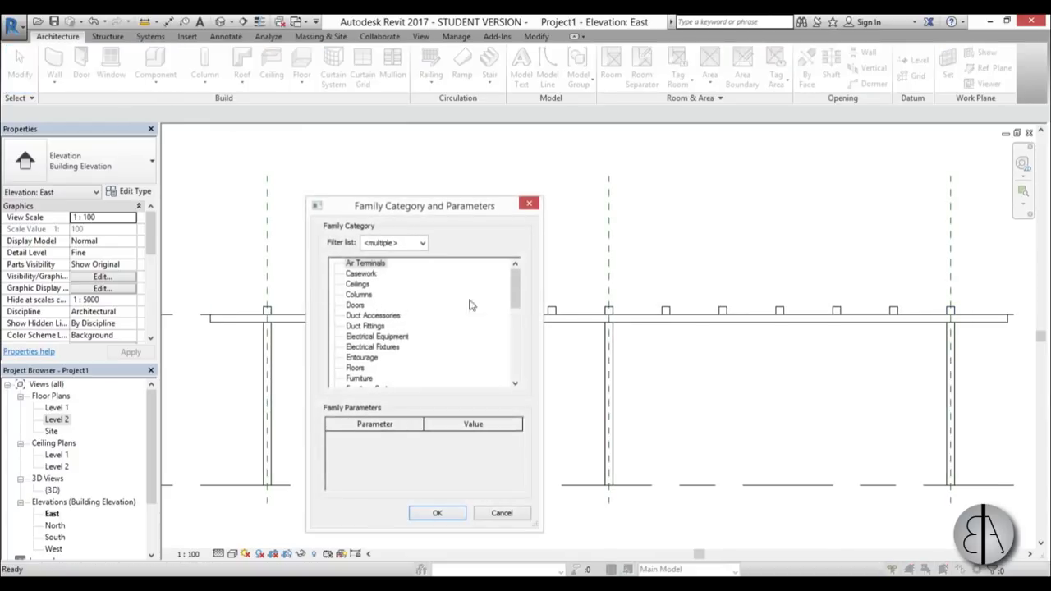
pyautogui.scroll(-3, 509, 304)
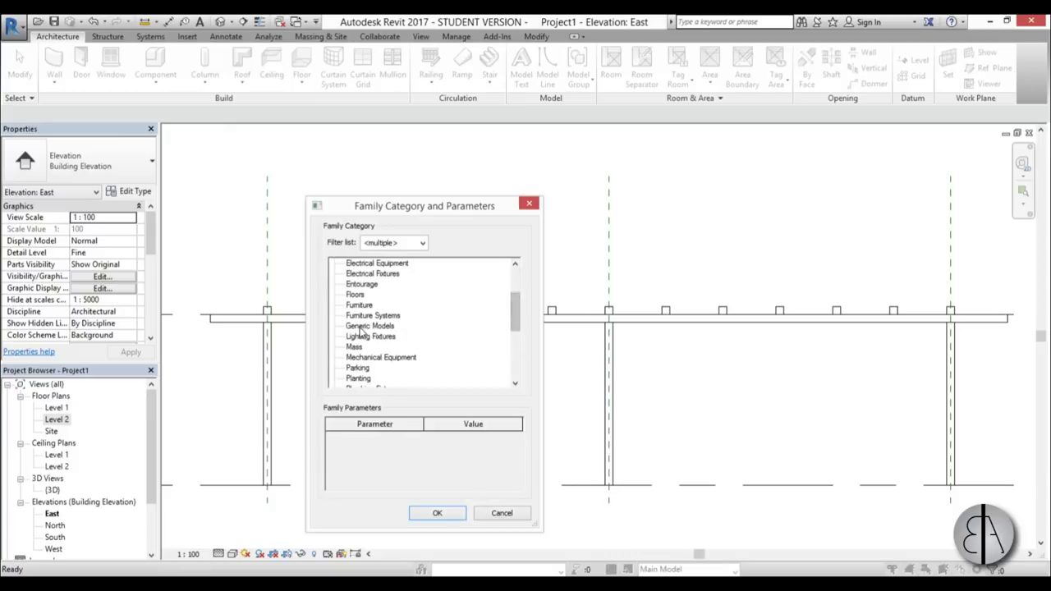
pyautogui.doubleClick(352, 328)
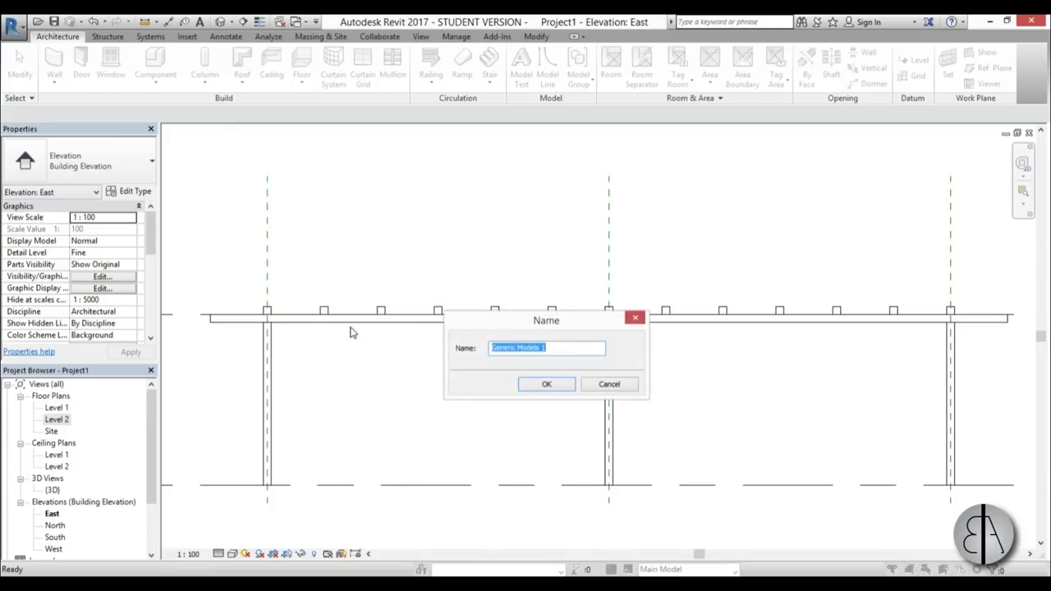
pyautogui.click(549, 386)
pyautogui.scroll(3, 256, 333)
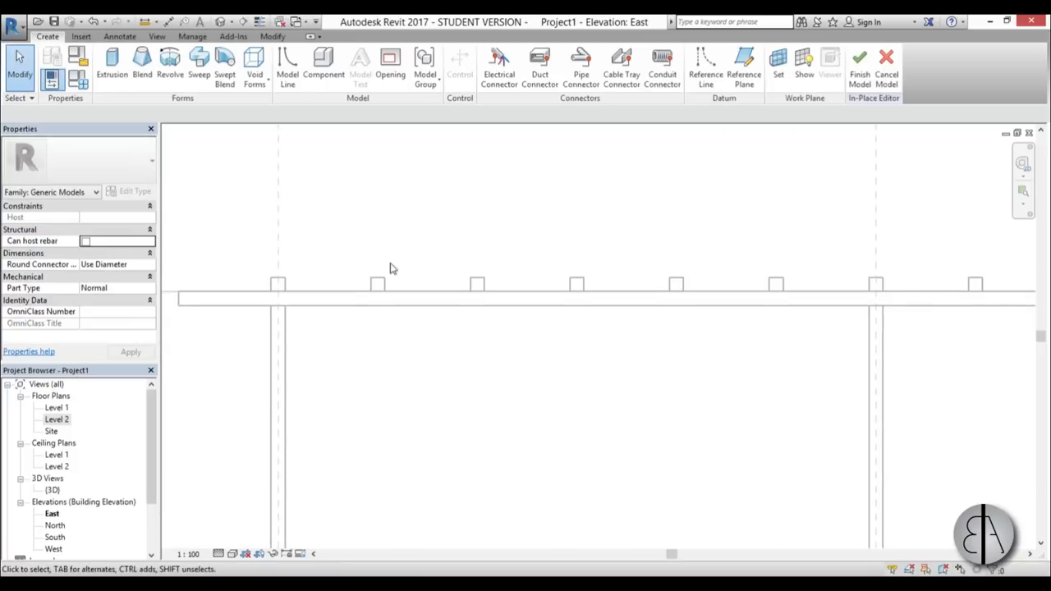
# Start an extrusion in the in-place model with Reference Plane : 1 as its work plane.
pyautogui.click(122, 80)
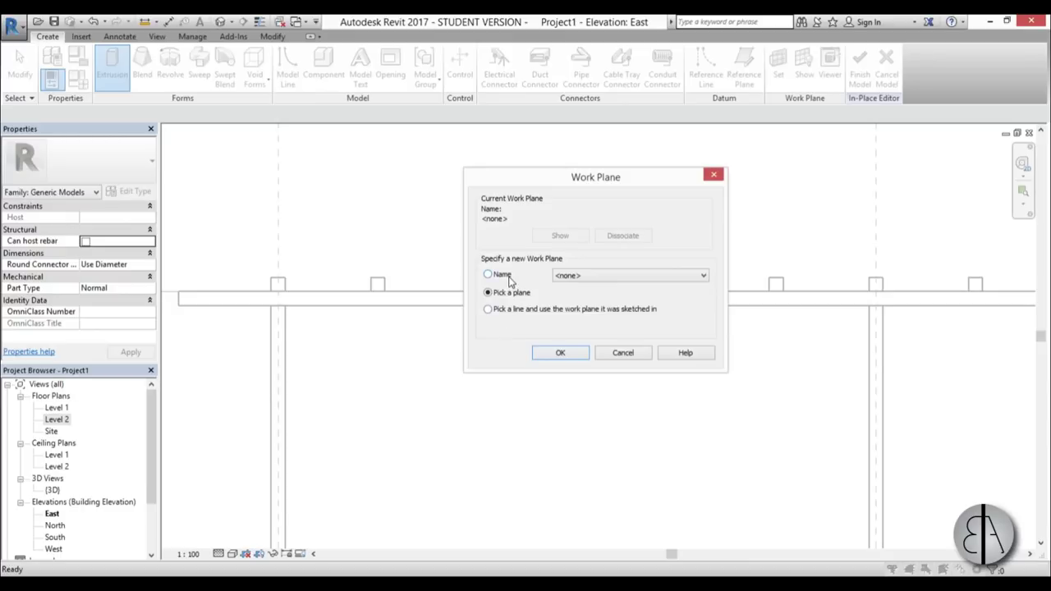
pyautogui.click(624, 276)
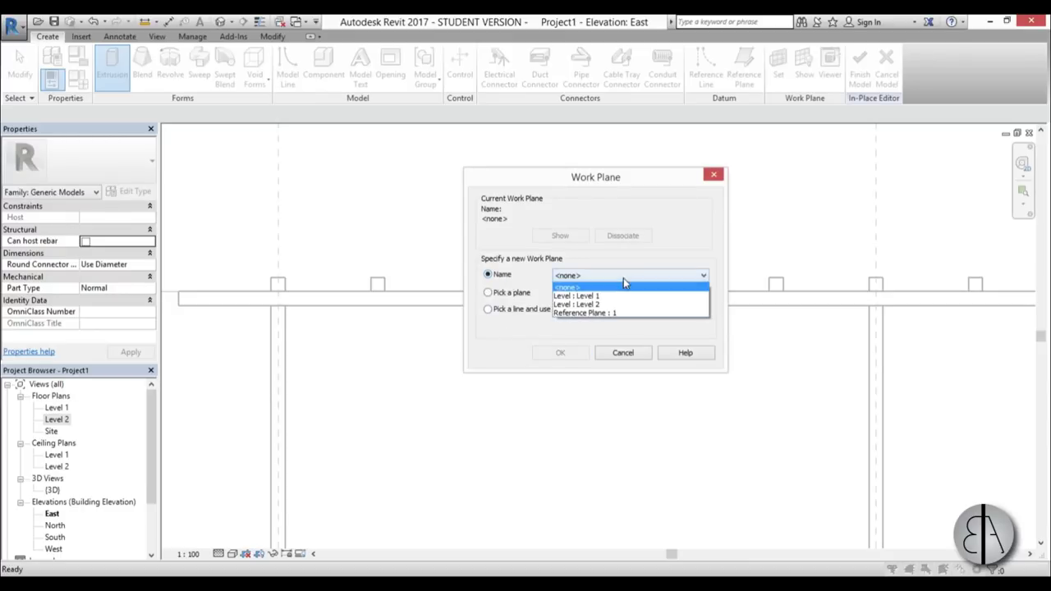
pyautogui.click(596, 314)
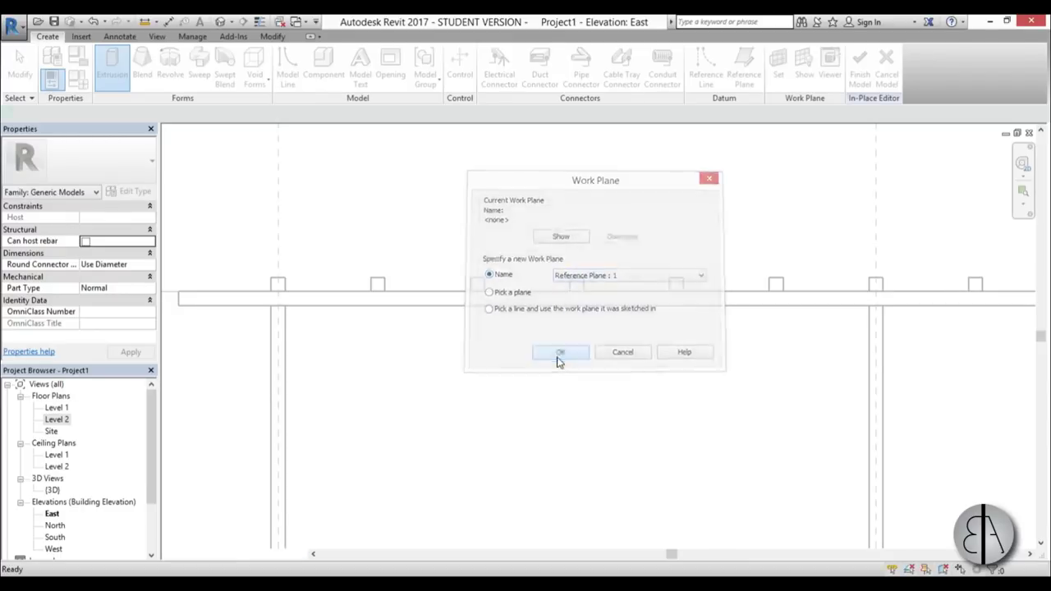
pyautogui.click(561, 353)
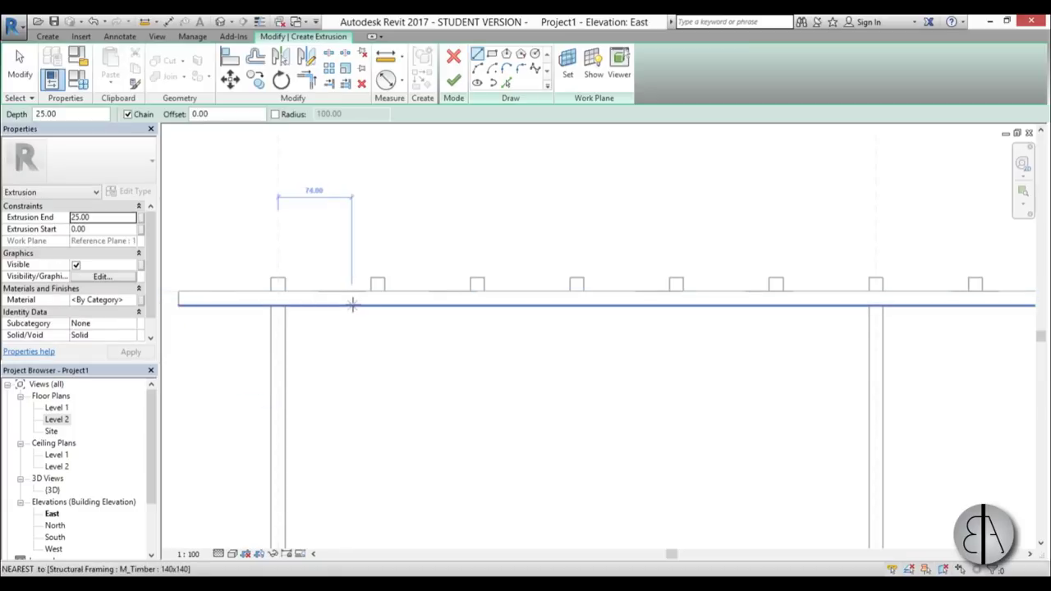
# Sketch a line along the top edge of the first cross beam, above the first column.
pyautogui.scroll(1, 238, 221)
pyautogui.scroll(2, 236, 216)
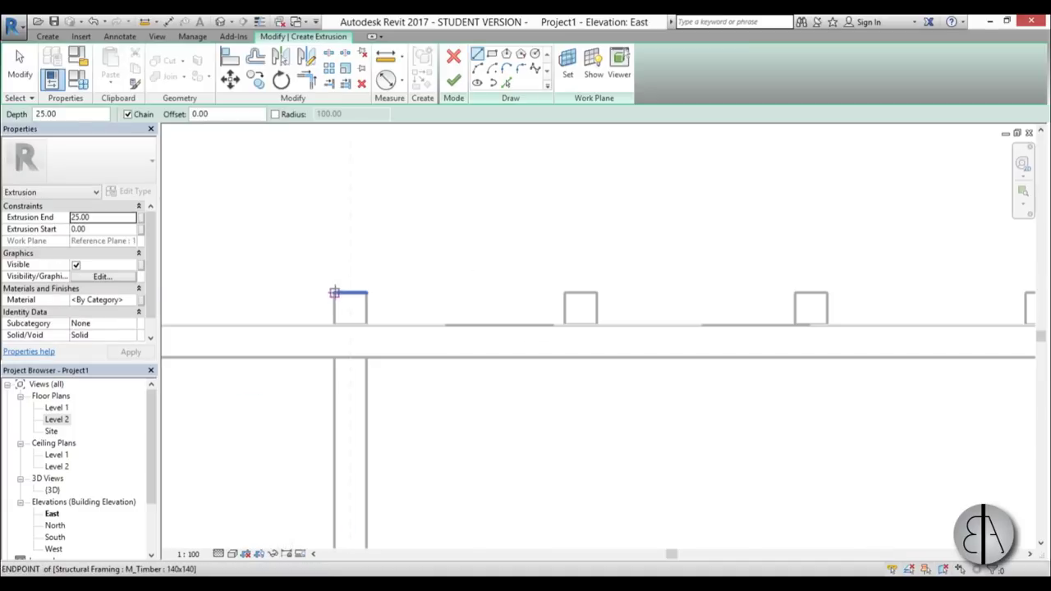
pyautogui.scroll(2, 334, 293)
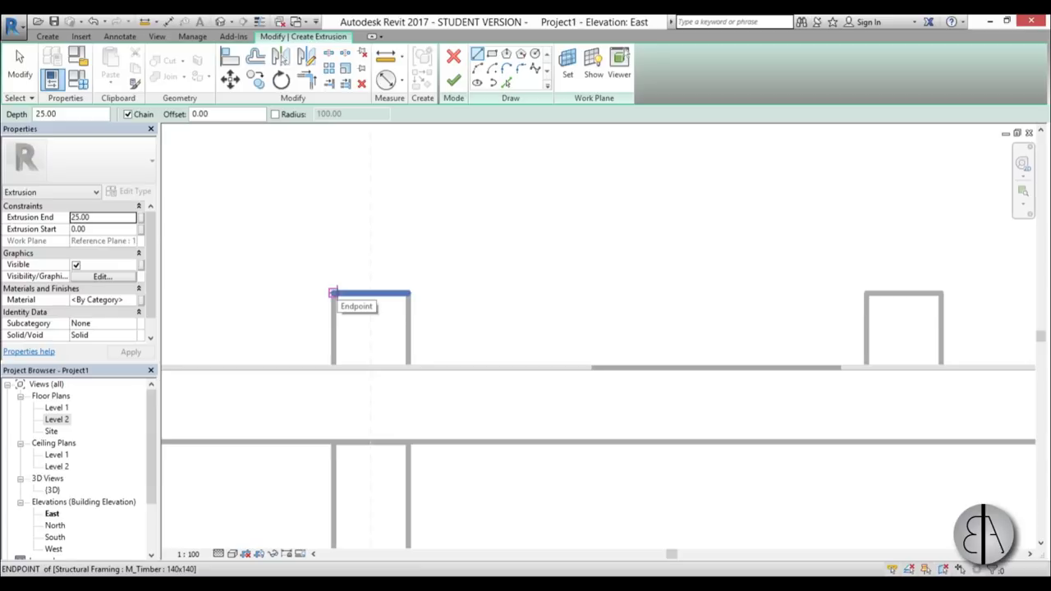
pyautogui.click(333, 293)
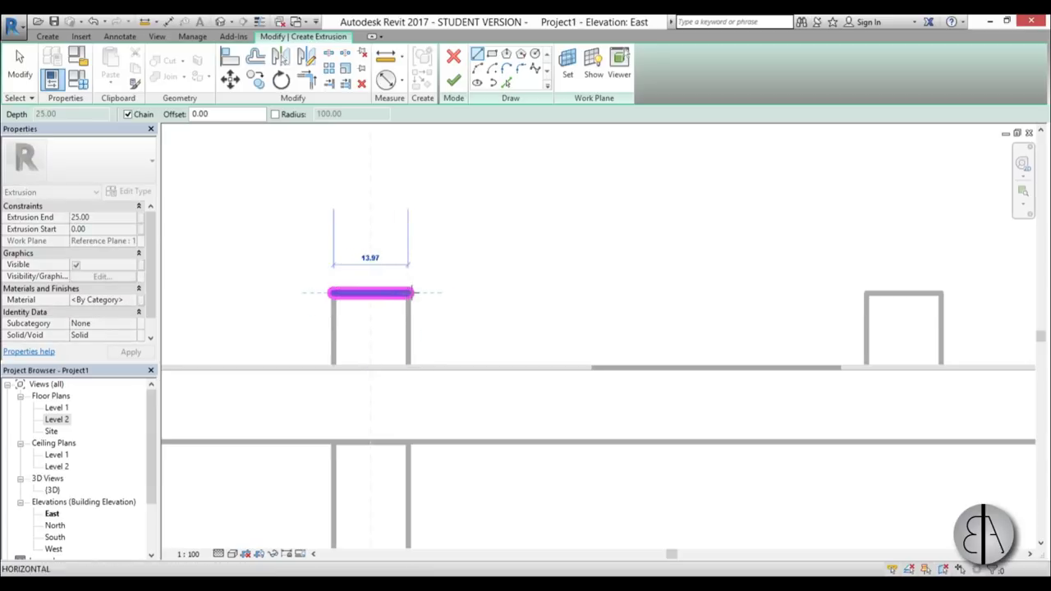
pyautogui.click(413, 293)
pyautogui.press('Escape')
# Sketch a line along the bottom edge of the second cross beam.
pyautogui.scroll(-2, 329, 281)
pyautogui.scroll(-1, 582, 323)
pyautogui.scroll(2, 605, 324)
pyautogui.click(602, 326)
pyautogui.click(670, 324)
pyautogui.scroll(-3, 507, 316)
pyautogui.press('Escape')
pyautogui.press('Escape')
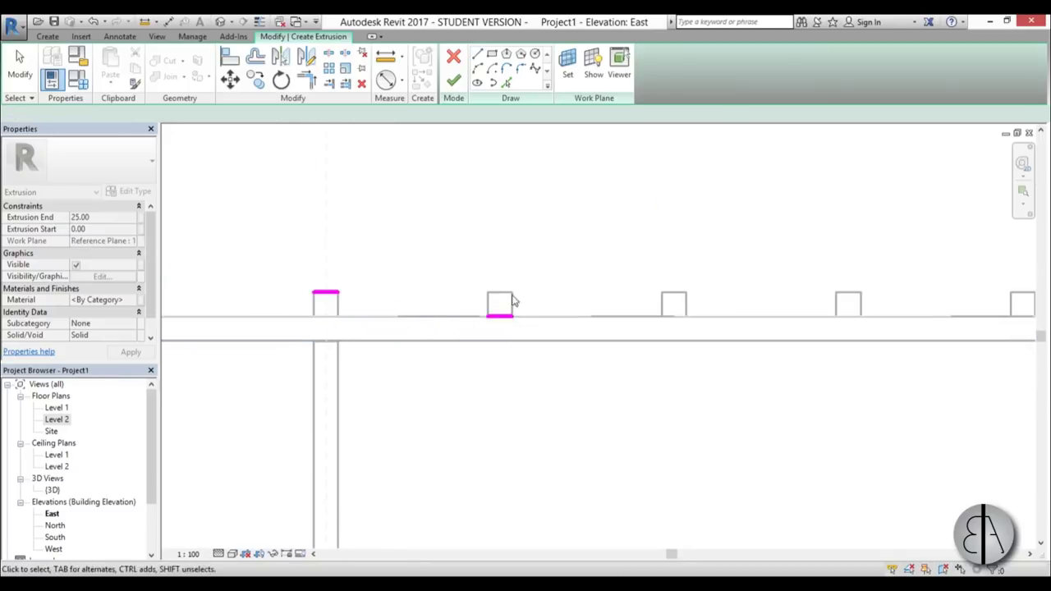
# Turn on the Thin Lines display for the view.
pyautogui.scroll(3, 507, 306)
pyautogui.scroll(1, 516, 321)
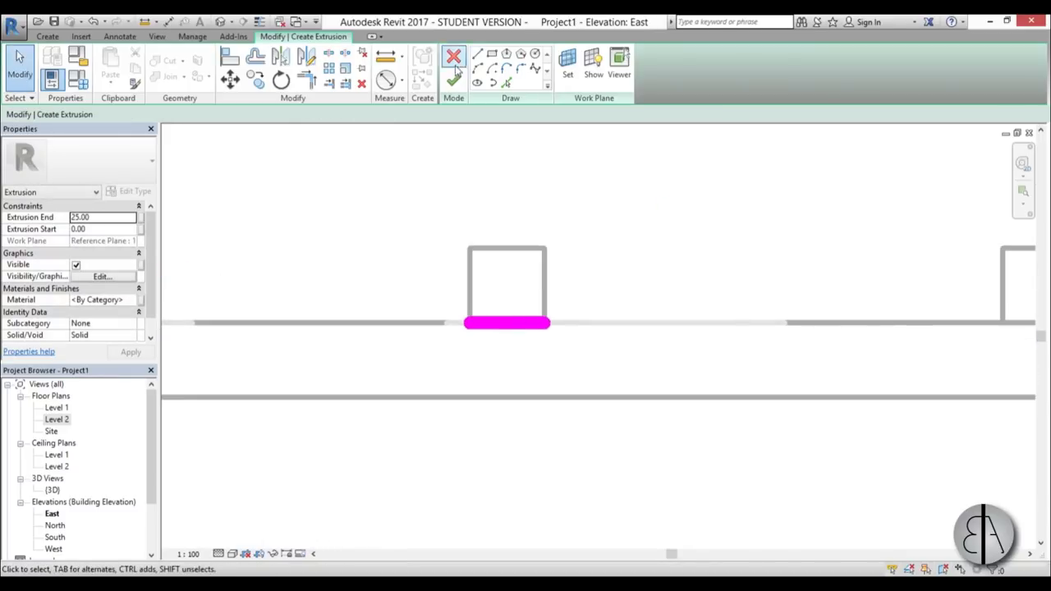
pyautogui.click(259, 21)
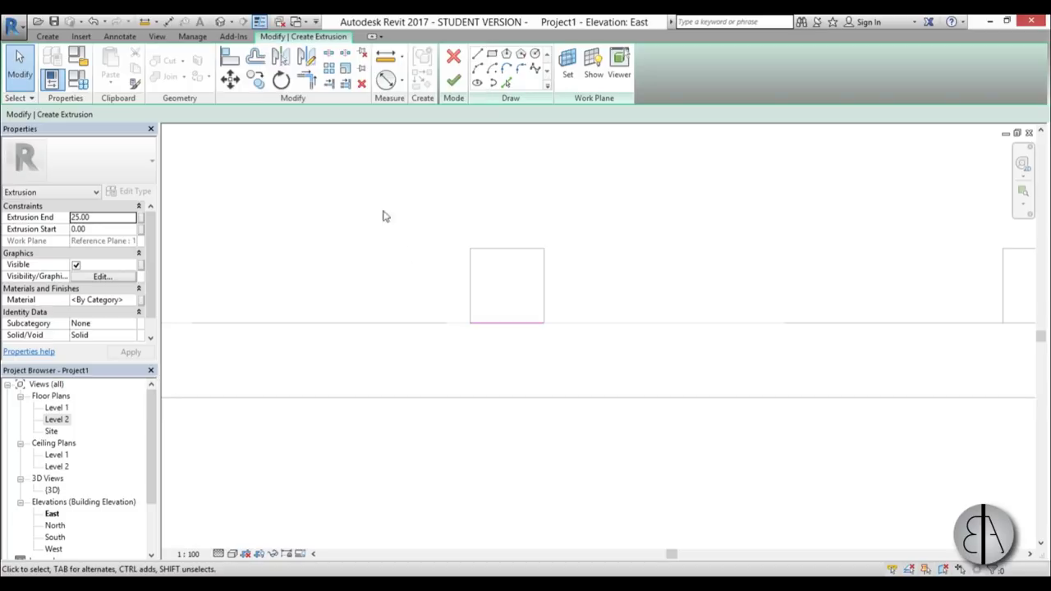
# Sketch a line along the top edge of the third cross beam.
pyautogui.scroll(-4, 391, 358)
pyautogui.scroll(2, 433, 342)
pyautogui.click(435, 338)
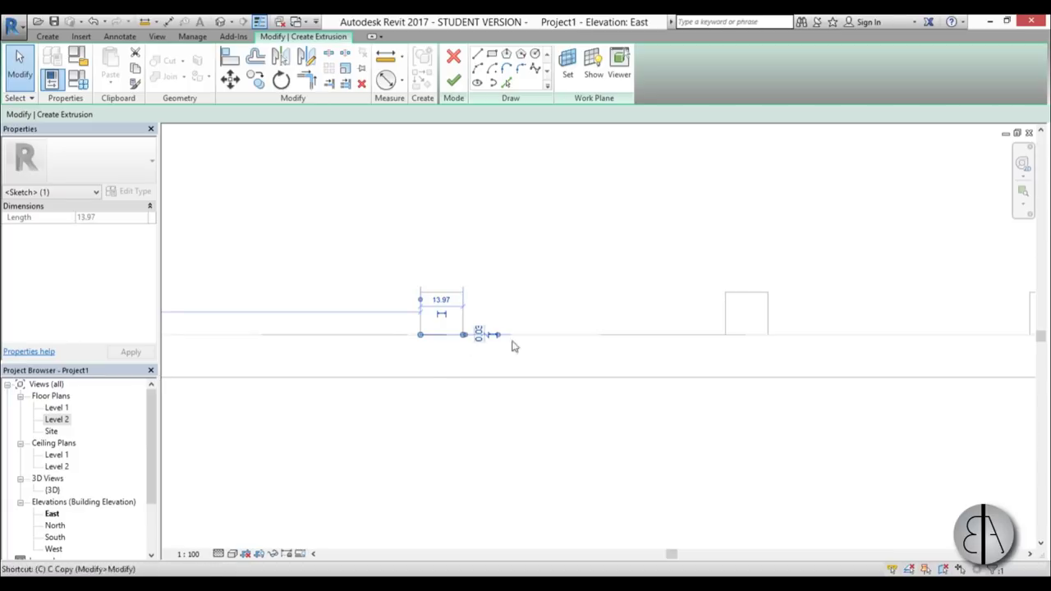
pyautogui.click(478, 56)
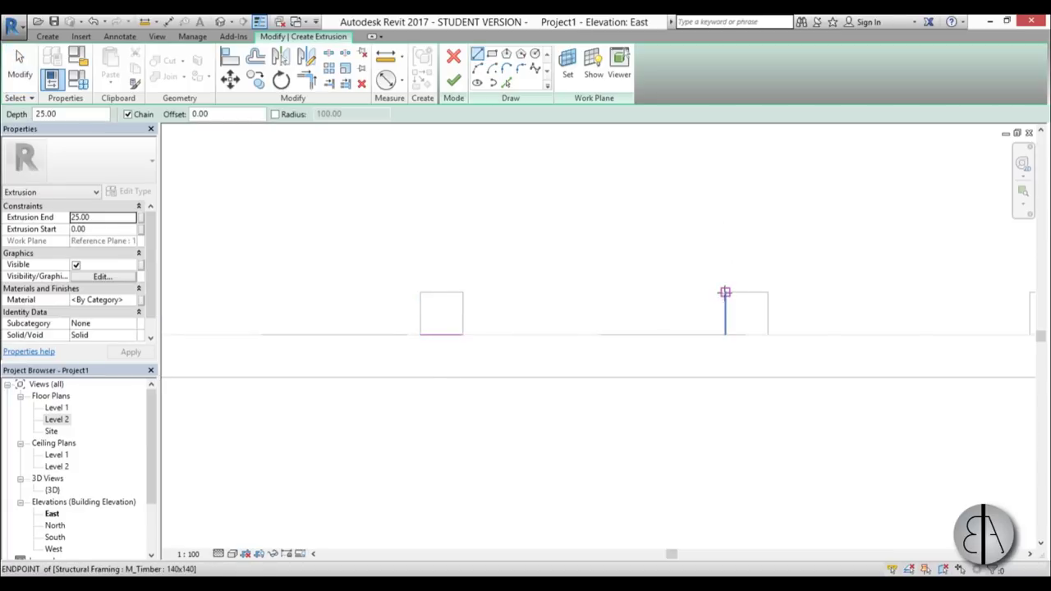
pyautogui.click(725, 292)
pyautogui.click(768, 293)
pyautogui.press('Escape')
# Add a line above the first cross beam's top edge using Pick Lines with a 0.50 offset.
pyautogui.scroll(-4, 422, 340)
pyautogui.moveTo(231, 340); pyautogui.dragTo(419, 338, button='middle')
pyautogui.scroll(3, 427, 341)
pyautogui.scroll(1, 423, 306)
pyautogui.click(506, 82)
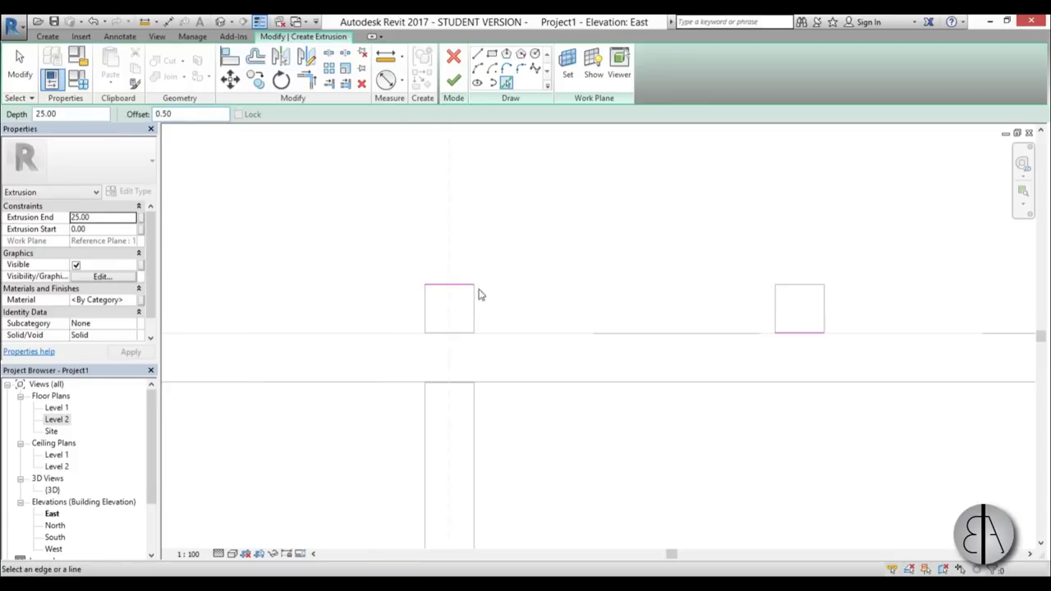
pyautogui.scroll(2, 456, 269)
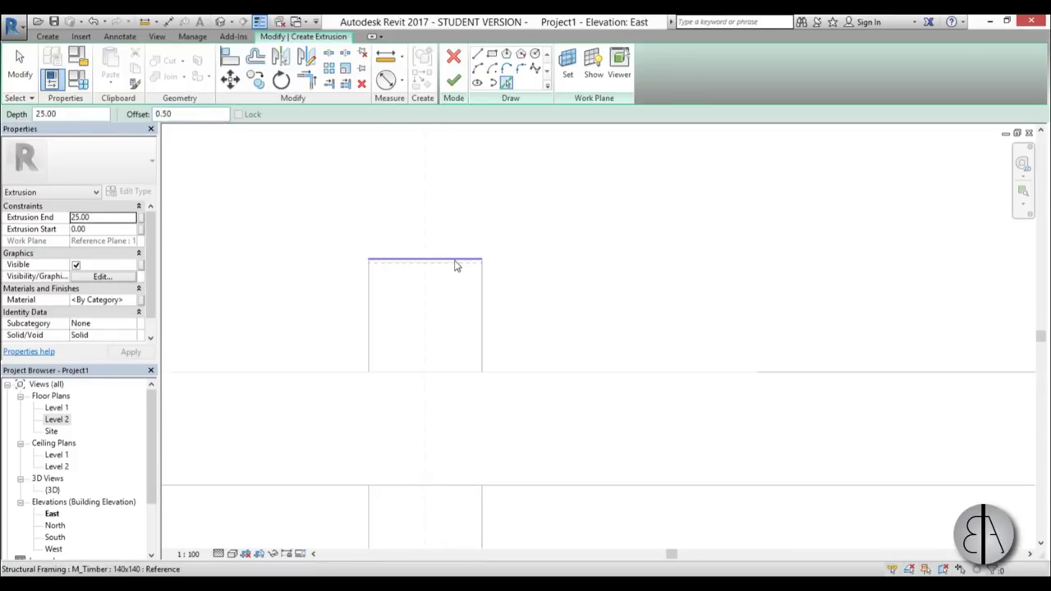
pyautogui.click(455, 259)
# Offset a line 0.50 below the second cross beam's bottom edge and delete the extra offset line inside the beam.
pyautogui.scroll(-3, 151, 236)
pyautogui.scroll(1, 568, 299)
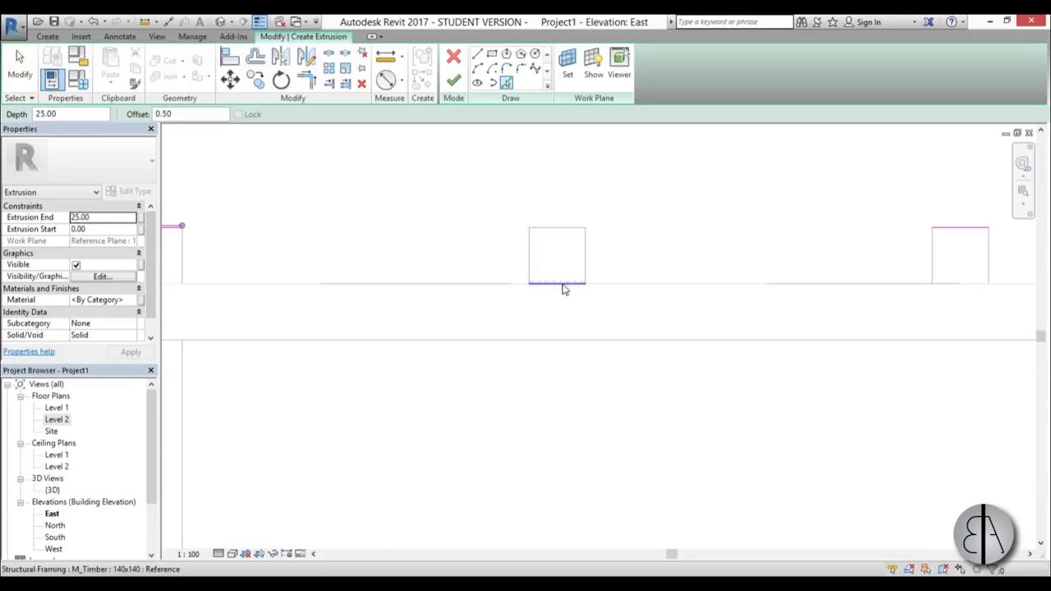
pyautogui.scroll(2, 558, 294)
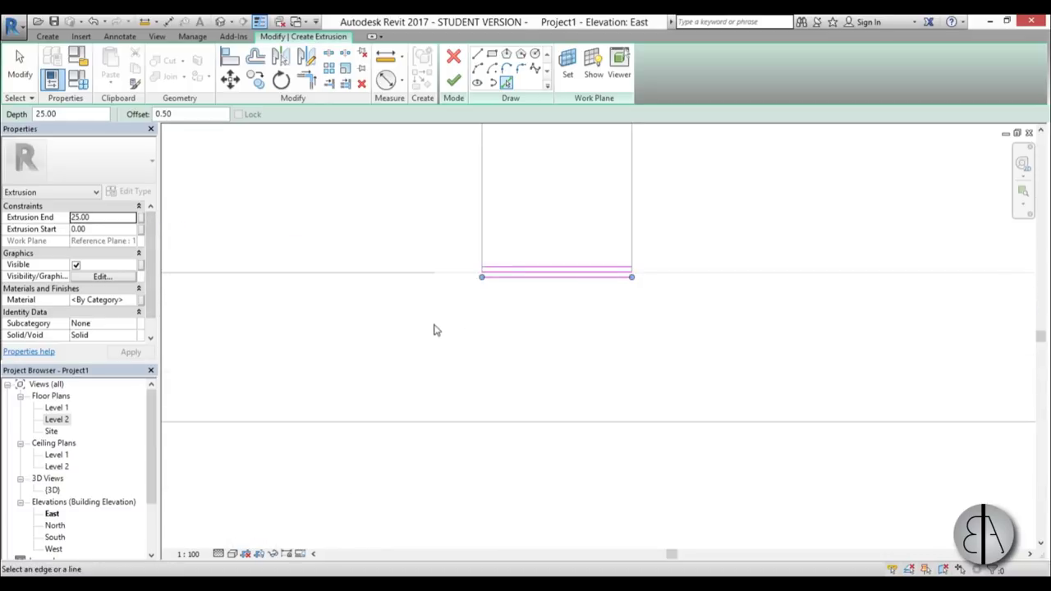
pyautogui.press('Escape')
pyautogui.click(516, 270)
pyautogui.click(471, 288)
pyautogui.scroll(-2, 366, 256)
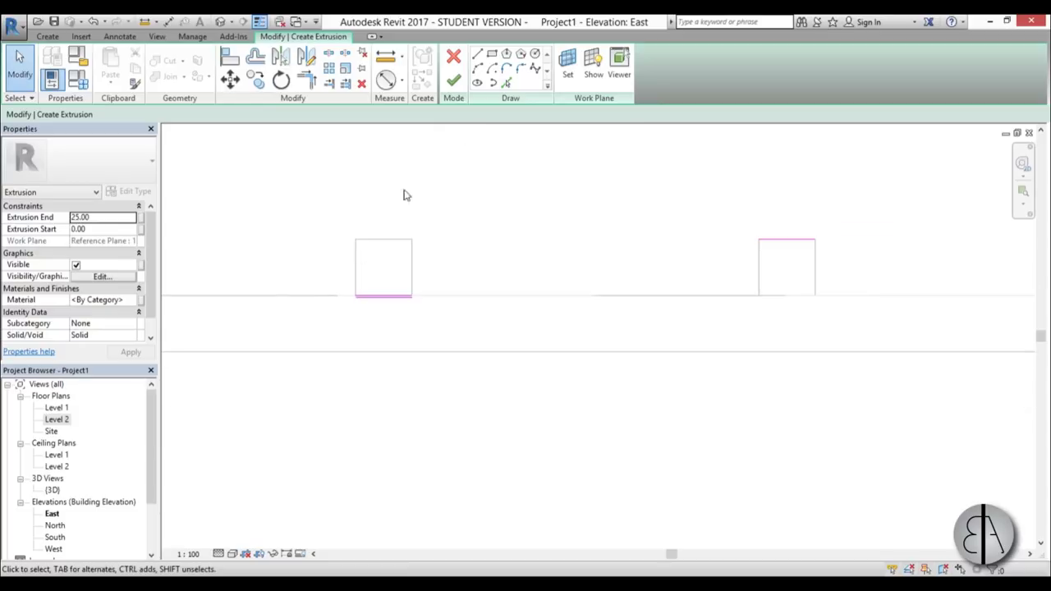
# Offset a line 0.50 above the third cross beam's top edge with Pick Lines.
pyautogui.click(506, 82)
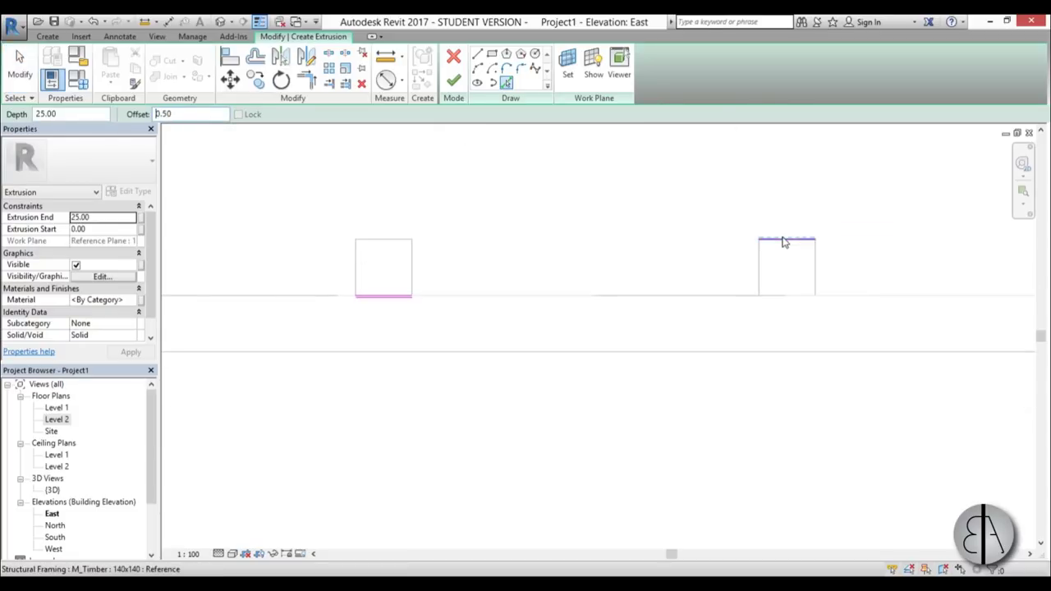
pyautogui.press('Escape')
pyautogui.moveTo(355, 298); pyautogui.dragTo(611, 301, button='middle')
pyautogui.scroll(1, 285, 211)
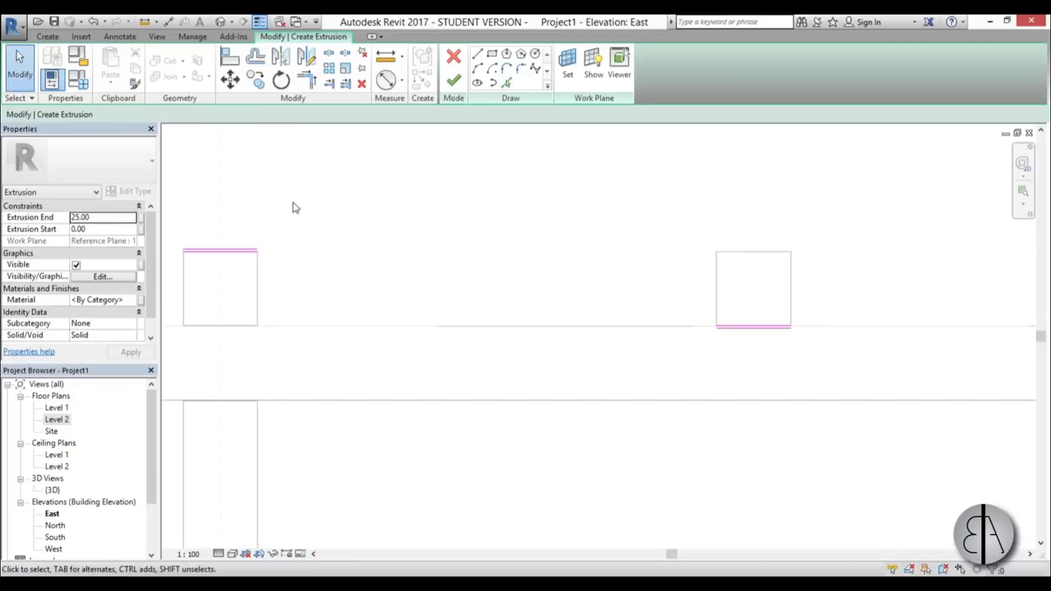
# Connect the line pairs on the first and second cross beams with two parallel sloping lines.
pyautogui.click(478, 55)
pyautogui.click(257, 250)
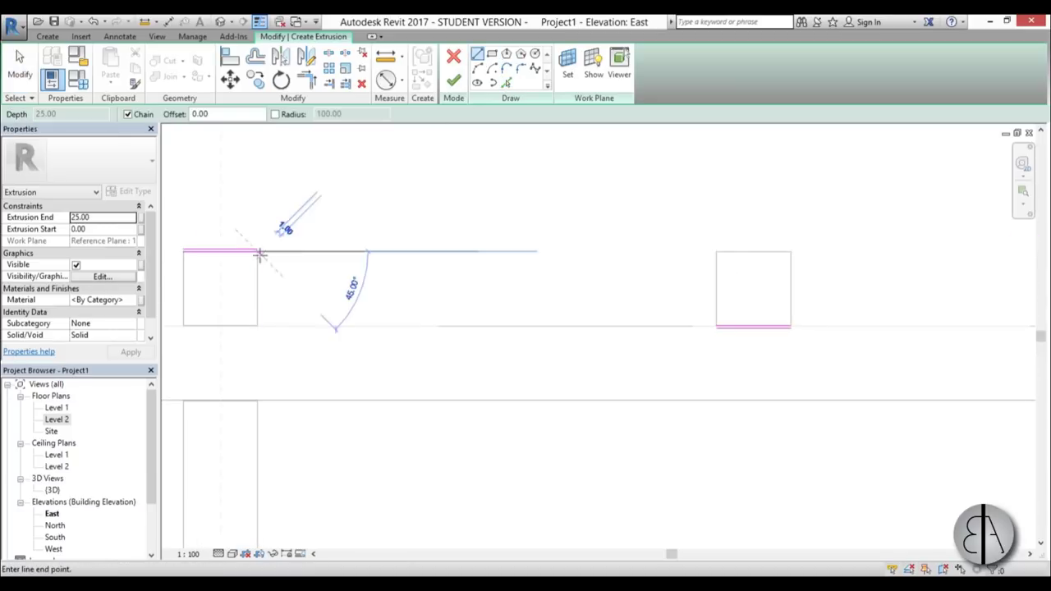
pyautogui.scroll(2, 742, 336)
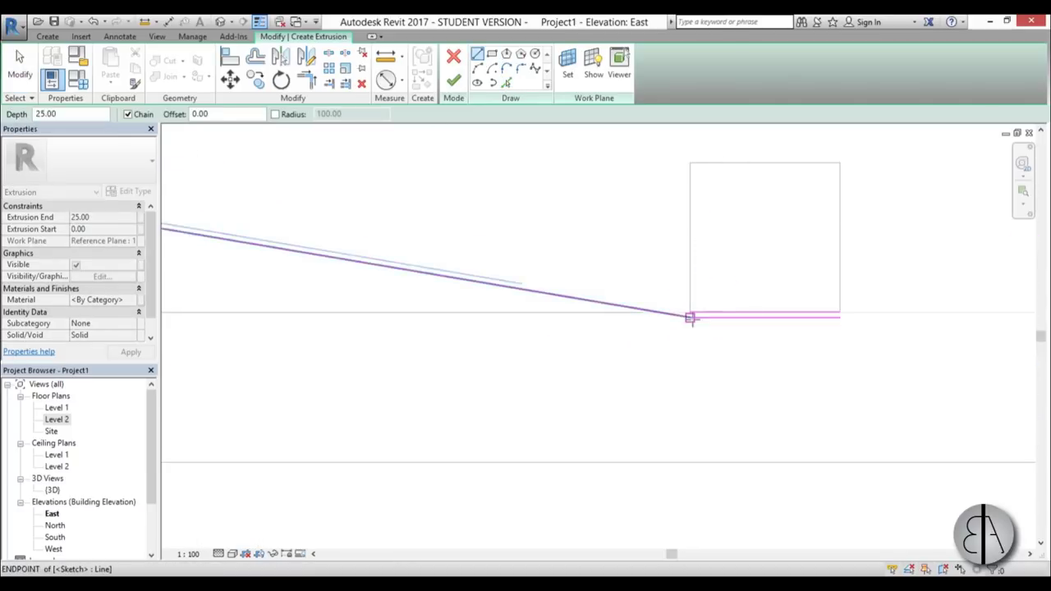
pyautogui.click(690, 316)
pyautogui.scroll(-2, 690, 315)
pyautogui.scroll(3, 364, 251)
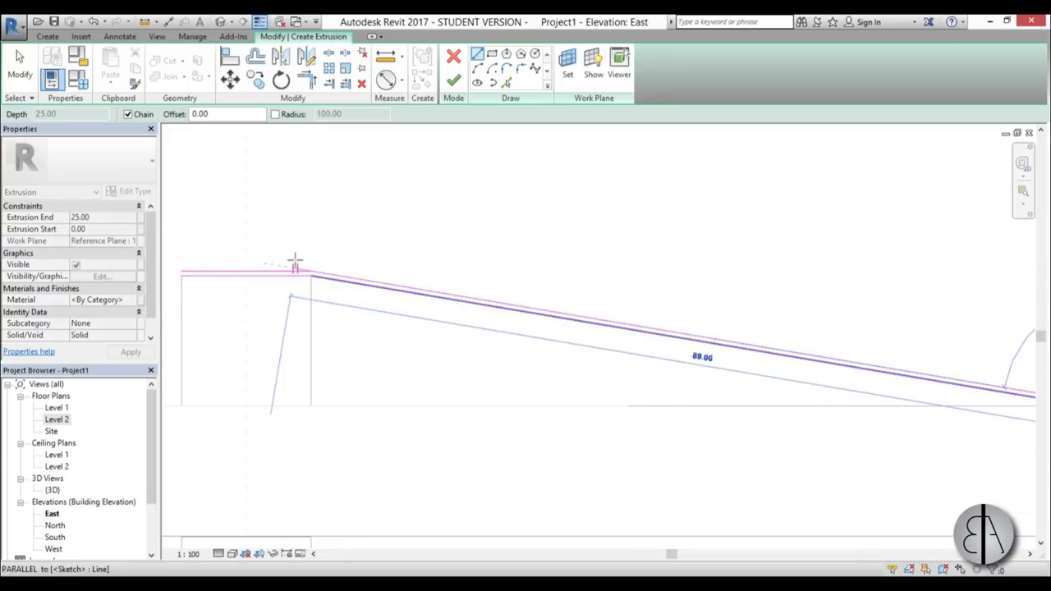
pyautogui.click(310, 271)
# Connect the line pairs on the second and third cross beams with two parallel sloping lines.
pyautogui.scroll(-2, 520, 335)
pyautogui.scroll(3, 430, 340)
pyautogui.click(540, 334)
pyautogui.scroll(-2, 559, 336)
pyautogui.scroll(4, 483, 348)
pyautogui.click(592, 347)
pyautogui.scroll(-3, 592, 347)
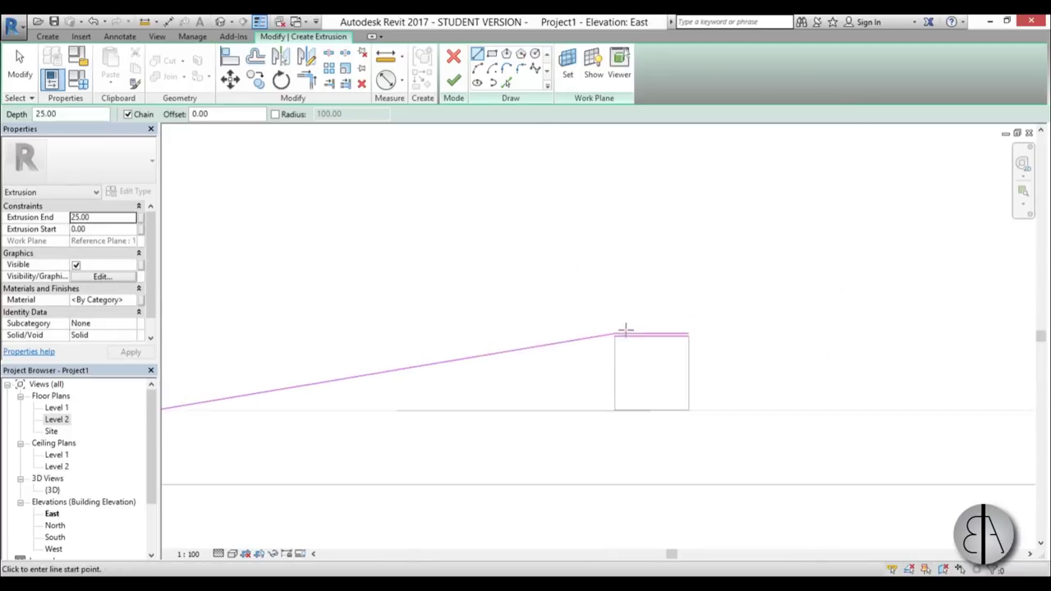
pyautogui.scroll(3, 528, 345)
pyautogui.click(576, 337)
pyautogui.scroll(-5, 617, 352)
# Copy the zigzag profile segment repeatedly along the cross beams until it reaches the last column.
pyautogui.press('Escape')
pyautogui.press('Escape')
pyautogui.moveTo(746, 432); pyautogui.dragTo(448, 303)
pyautogui.moveTo(515, 415); pyautogui.dragTo(509, 419, button='middle')
pyautogui.press('c')
pyautogui.press('o')
pyautogui.scroll(3, 336, 345)
pyautogui.click(364, 338)
pyautogui.scroll(-3, 366, 340)
pyautogui.moveTo(929, 400); pyautogui.dragTo(443, 378, button='middle')
pyautogui.scroll(3, 439, 370)
pyautogui.click(435, 366)
pyautogui.scroll(-4, 324, 394)
pyautogui.moveTo(945, 378); pyautogui.dragTo(461, 369, button='middle')
pyautogui.click(460, 365)
pyautogui.click(616, 390)
pyautogui.scroll(-2, 624, 407)
pyautogui.scroll(3, 666, 377)
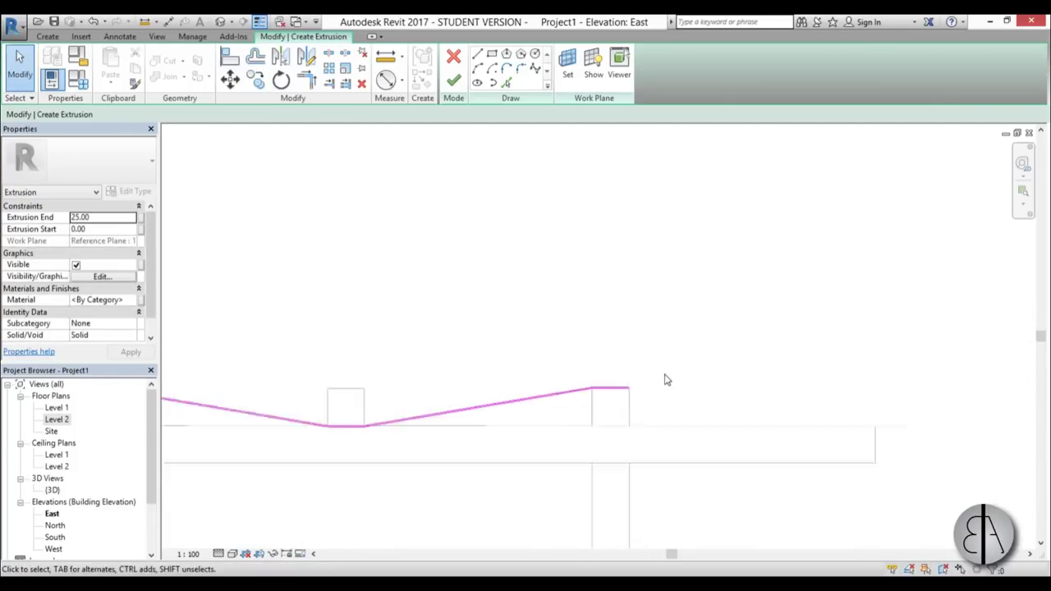
# Close the profile's open end above the last column with a 0.50 vertical line.
pyautogui.click(478, 56)
pyautogui.click(608, 388)
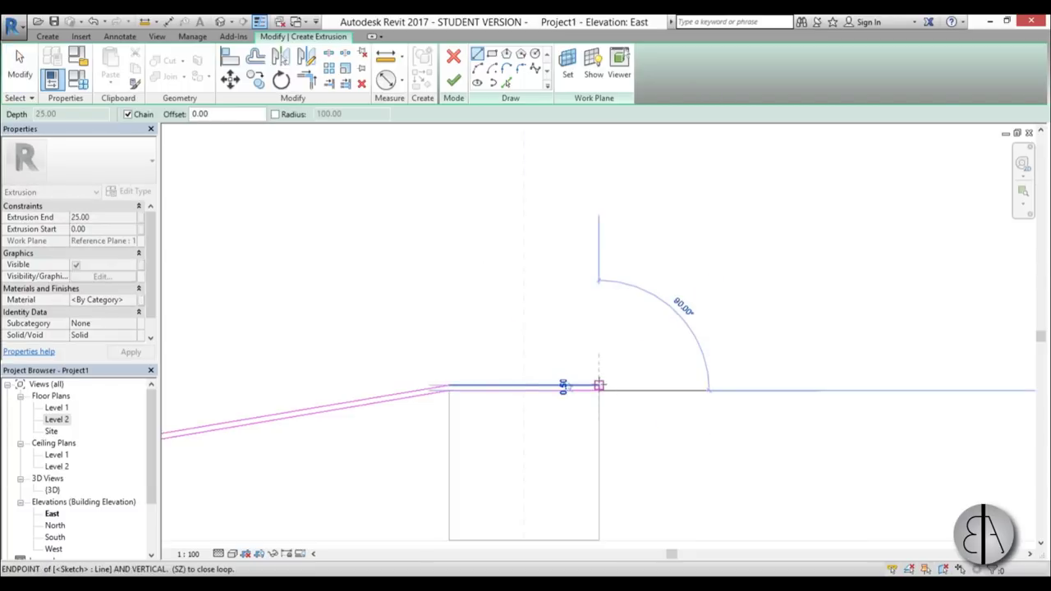
pyautogui.press('Escape')
pyautogui.scroll(-3, 824, 370)
pyautogui.scroll(5, 821, 371)
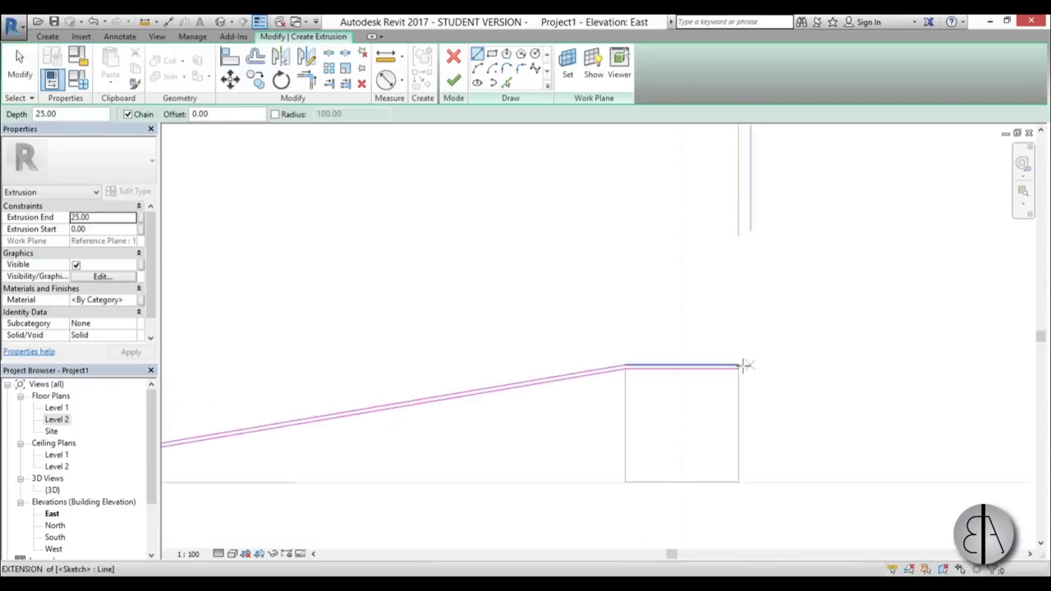
# Close the profile's other end above the first column with a short vertical line and finish the extrusion sketch.
pyautogui.scroll(-1, 798, 384)
pyautogui.scroll(-4, 868, 361)
pyautogui.scroll(3, 352, 356)
pyautogui.scroll(4, 330, 377)
pyautogui.click(358, 343)
pyautogui.press('Escape')
pyautogui.press('Escape')
pyautogui.scroll(-6, 265, 279)
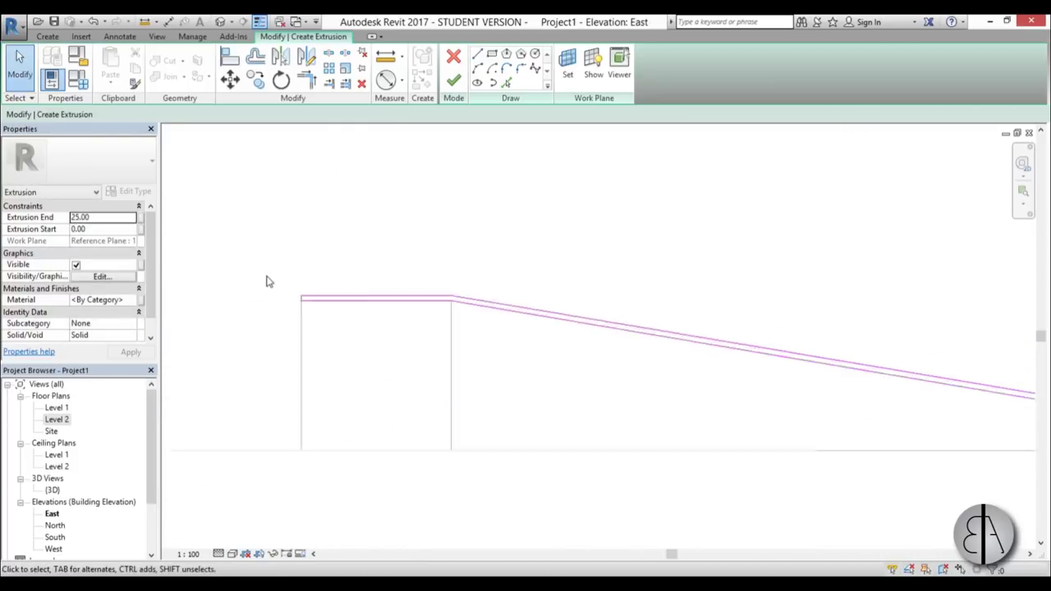
pyautogui.scroll(-5, 310, 295)
pyautogui.scroll(3, 396, 294)
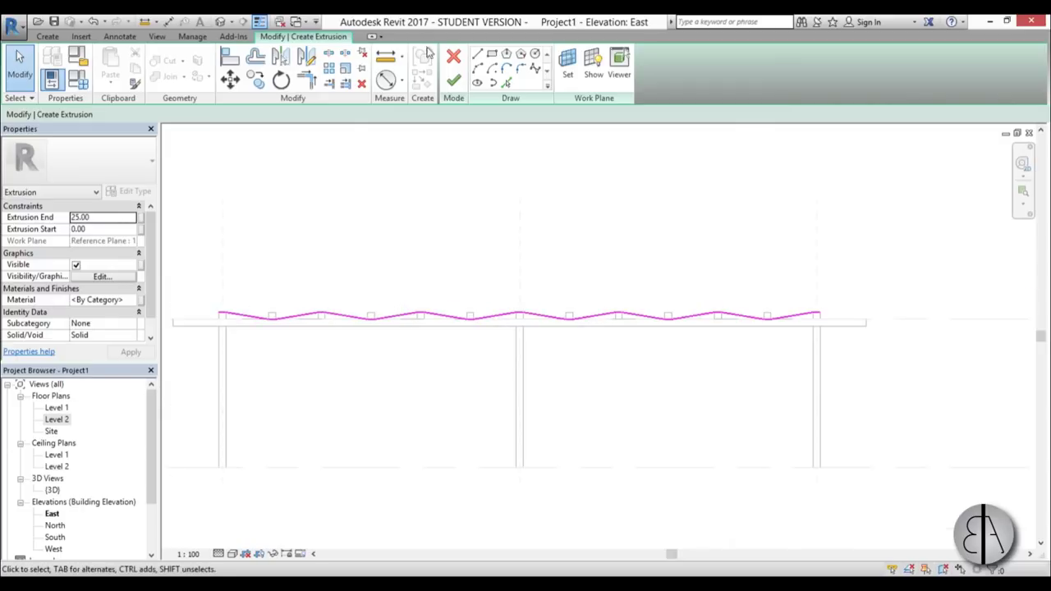
pyautogui.click(454, 81)
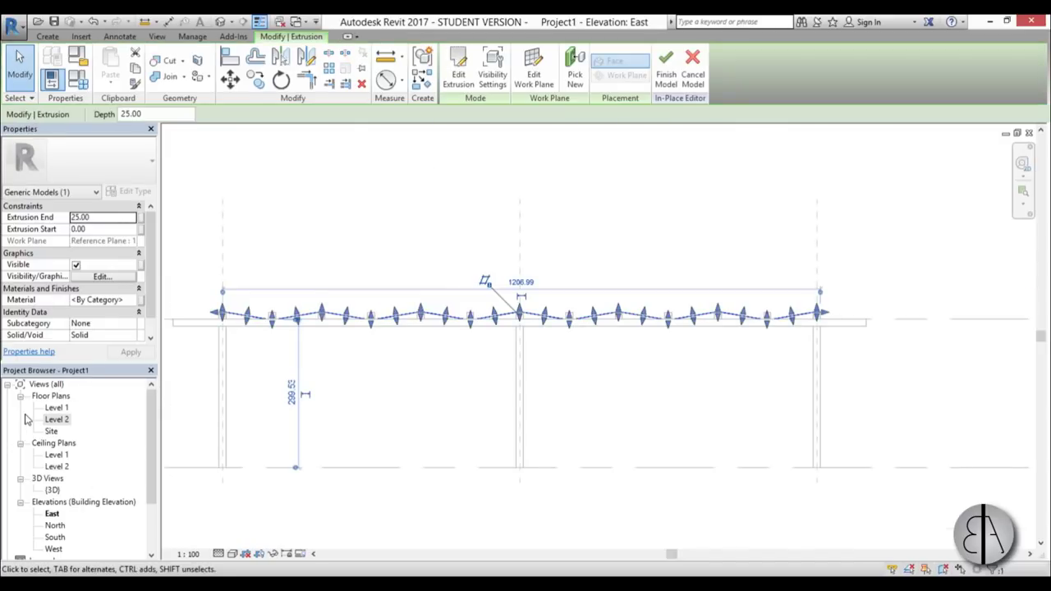
# Open the Level 2 floor plan and stretch the extrusion's inner edge to the first intermediate reference plane.
pyautogui.doubleClick(57, 418)
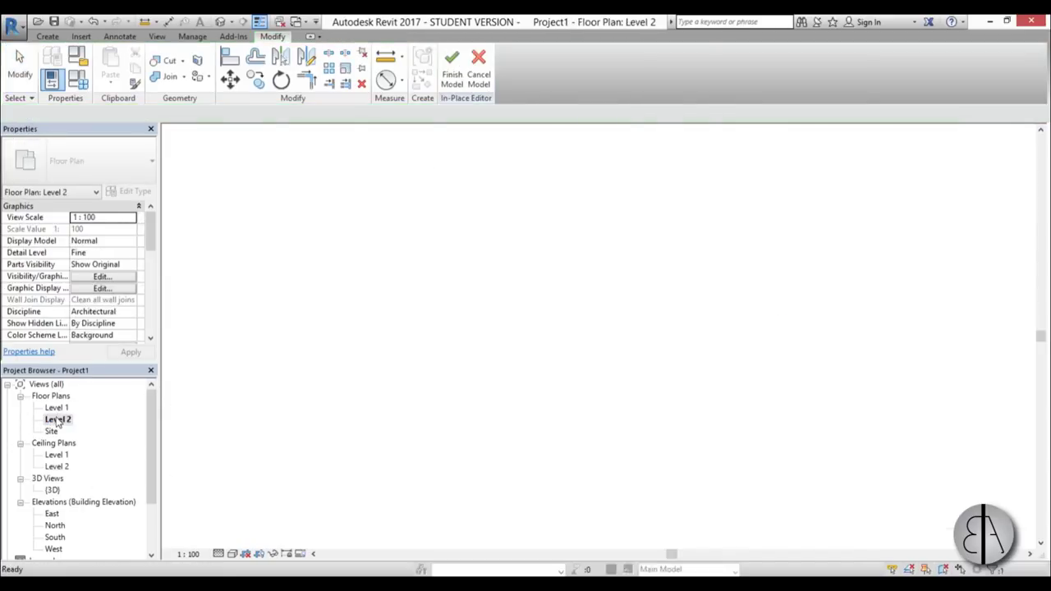
pyautogui.scroll(6, 380, 304)
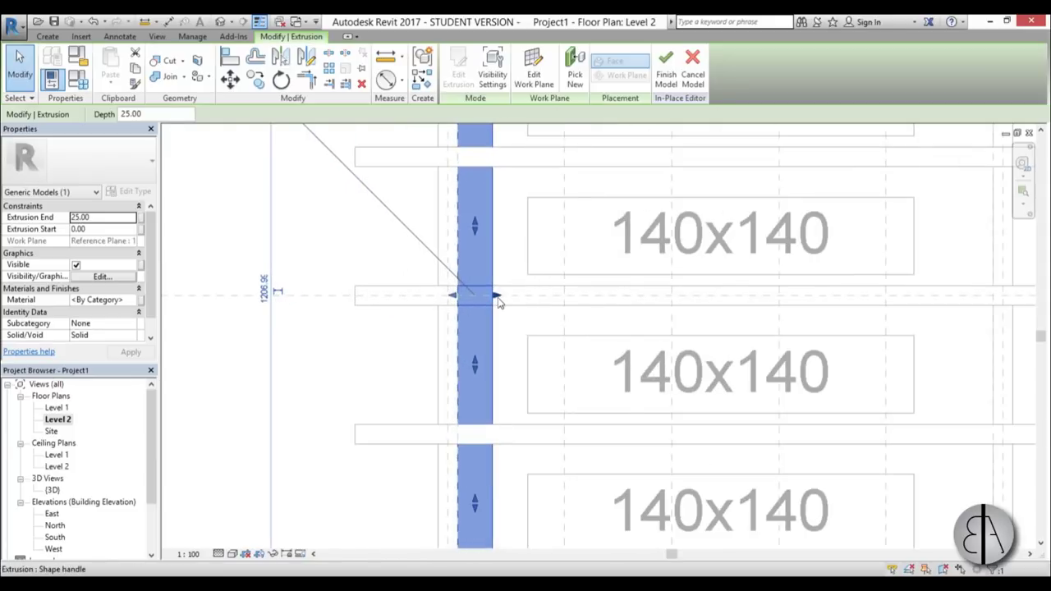
pyautogui.moveTo(497, 300); pyautogui.dragTo(566, 299)
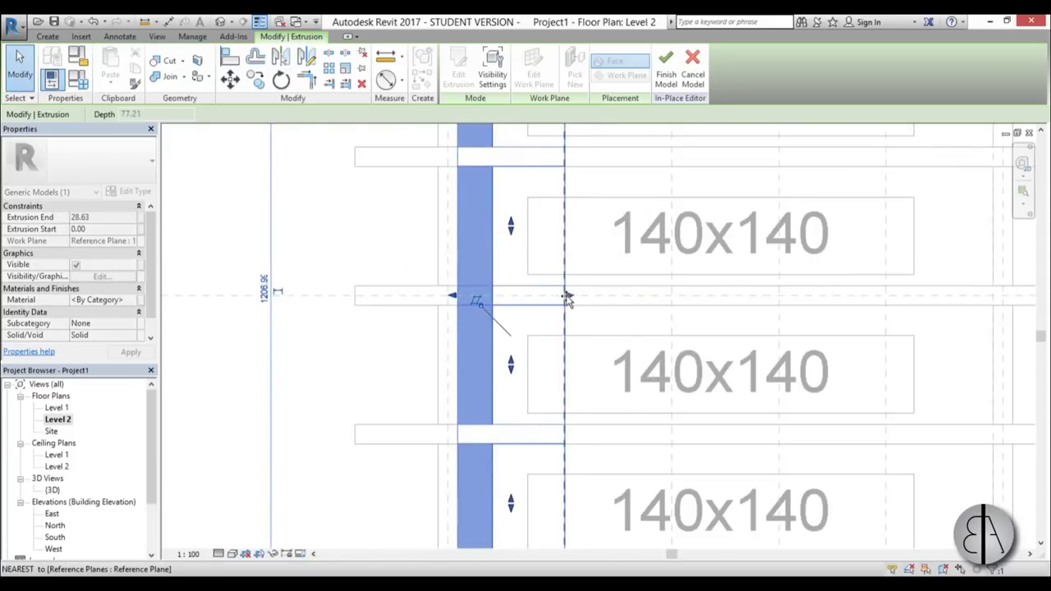
pyautogui.scroll(-4, 493, 279)
pyautogui.scroll(5, 446, 418)
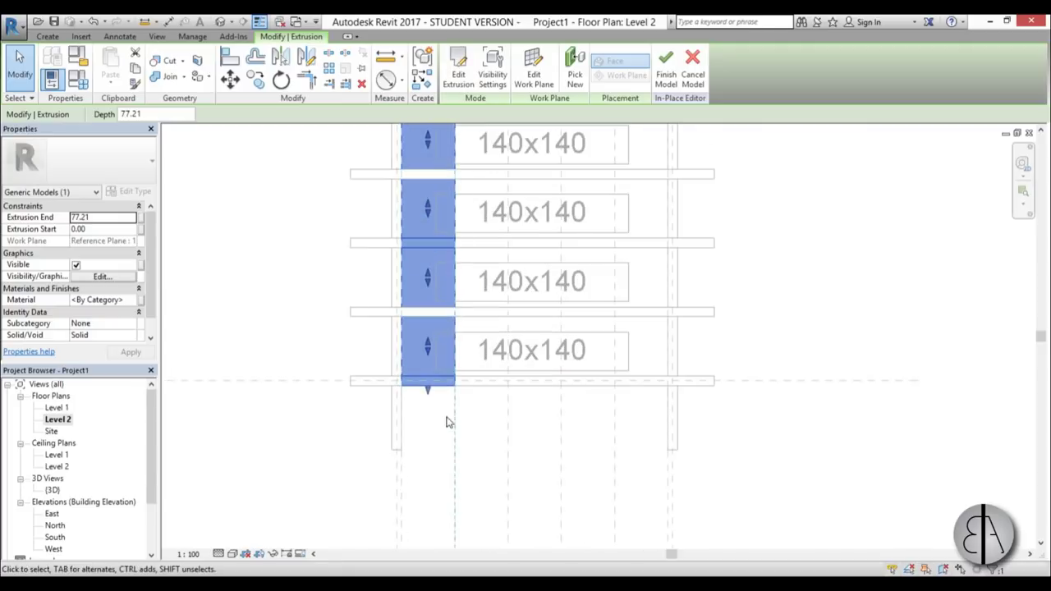
# Copy the zigzag strip, with multiple copies and no constraint, into the third and fifth bays between the reference planes.
pyautogui.scroll(-3, 387, 412)
pyautogui.moveTo(397, 422); pyautogui.dragTo(359, 424, button='middle')
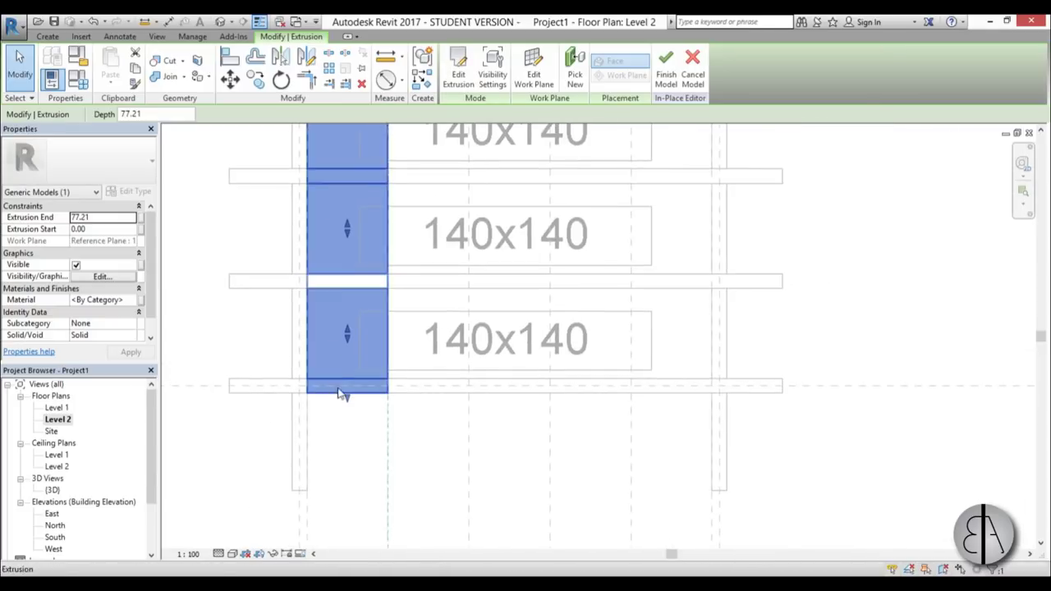
pyautogui.click(257, 80)
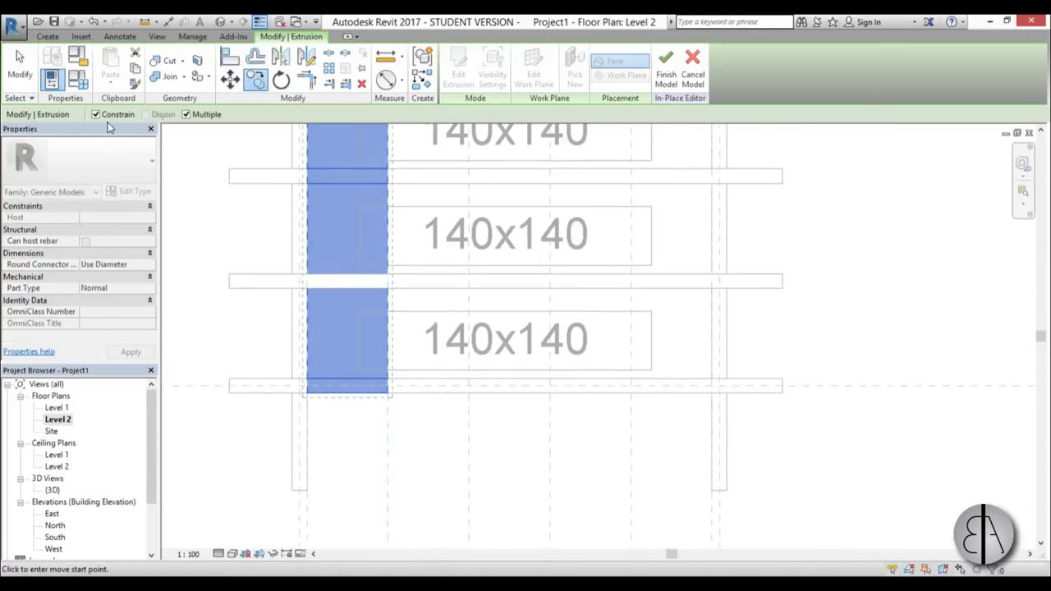
pyautogui.moveTo(316, 518); pyautogui.dragTo(313, 392, button='middle')
pyautogui.click(313, 393)
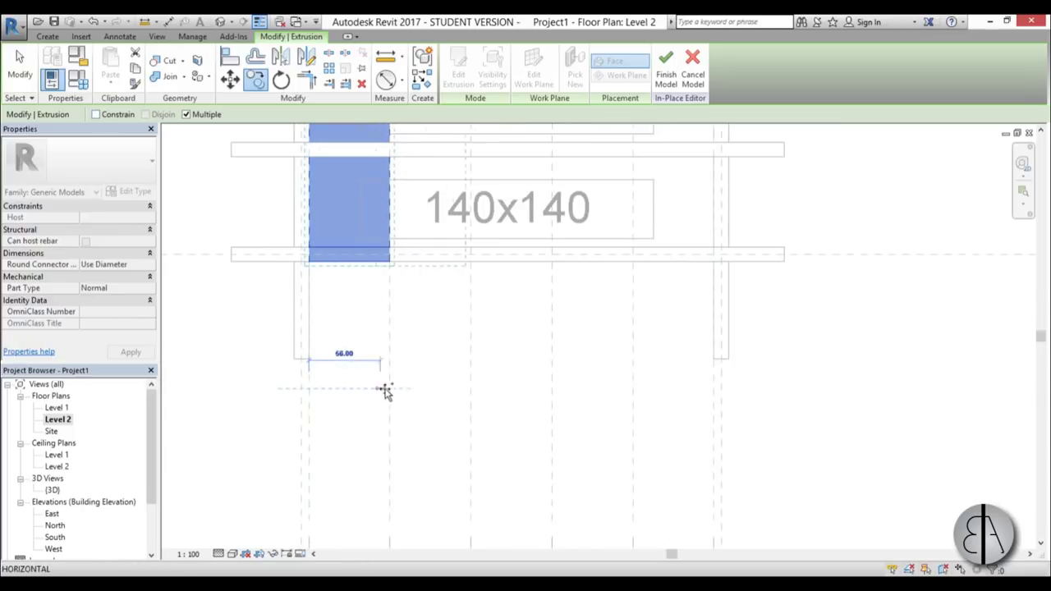
pyautogui.click(471, 388)
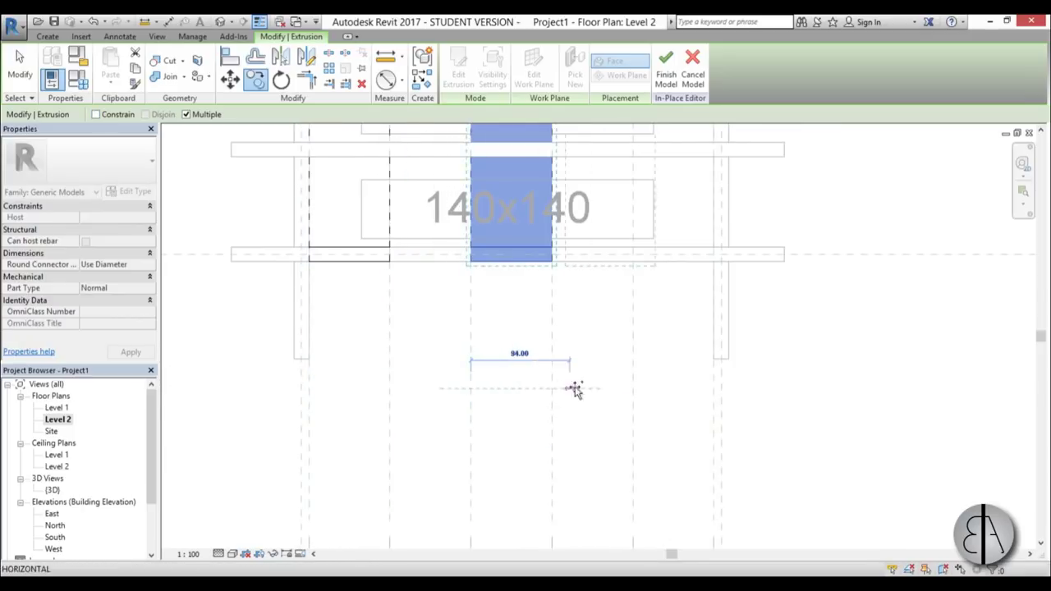
pyautogui.click(634, 388)
pyautogui.scroll(-3, 430, 369)
pyautogui.moveTo(432, 374); pyautogui.dragTo(406, 453, button='middle')
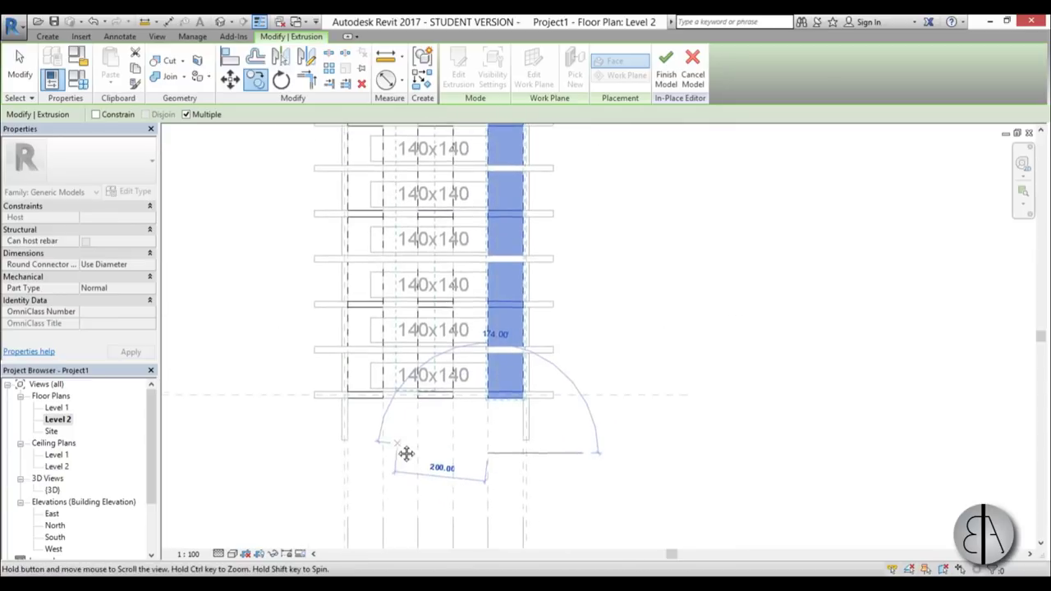
pyautogui.press('Escape')
pyautogui.press('Escape')
pyautogui.scroll(2, 423, 424)
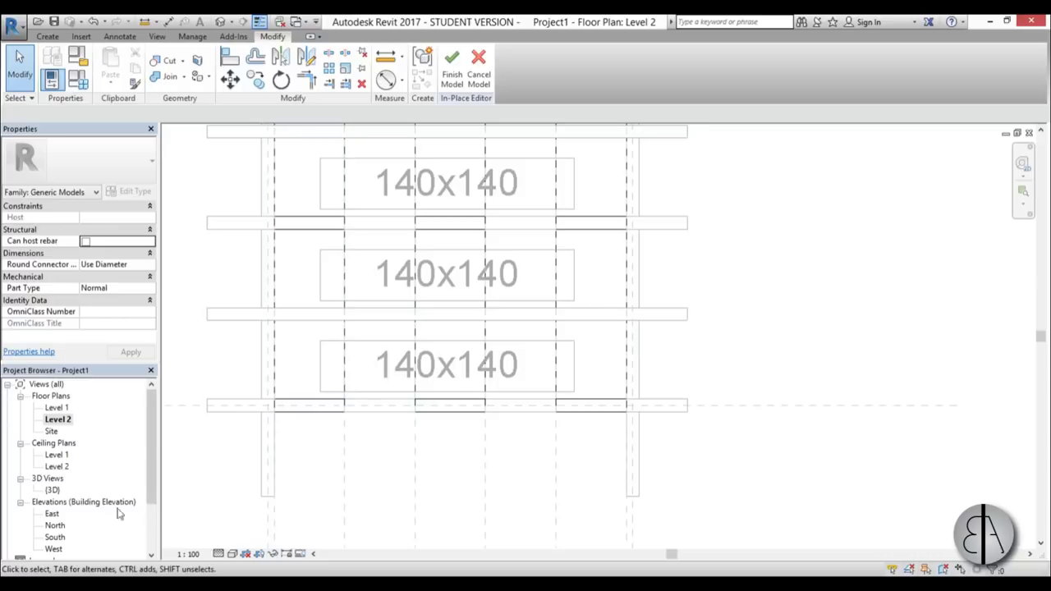
# Open the East elevation and start a new extrusion on the work plane Reference Plane : 1.
pyautogui.doubleClick(51, 514)
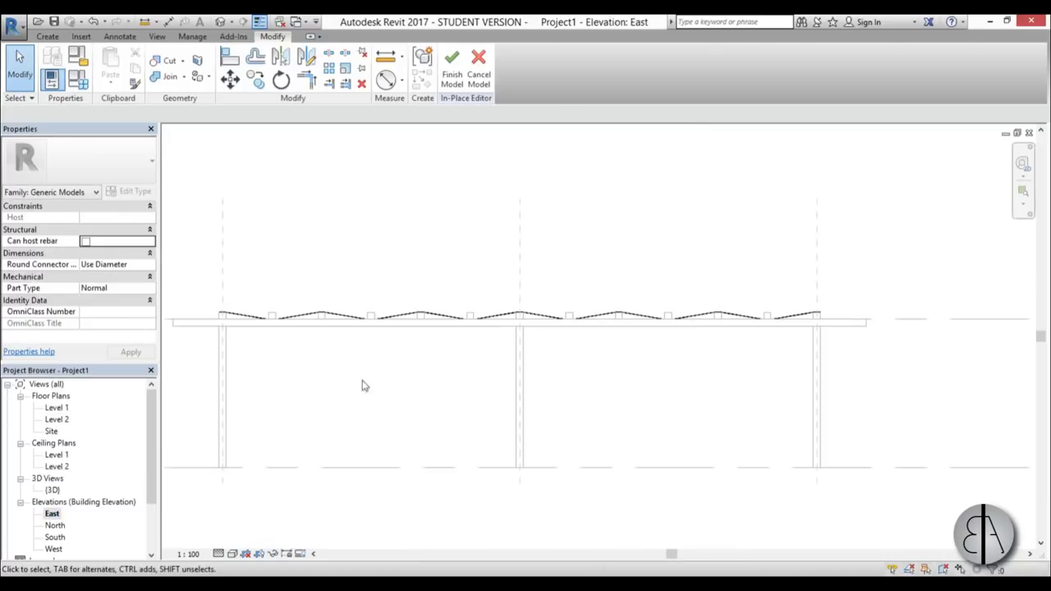
pyautogui.scroll(2, 362, 345)
pyautogui.scroll(3, 359, 337)
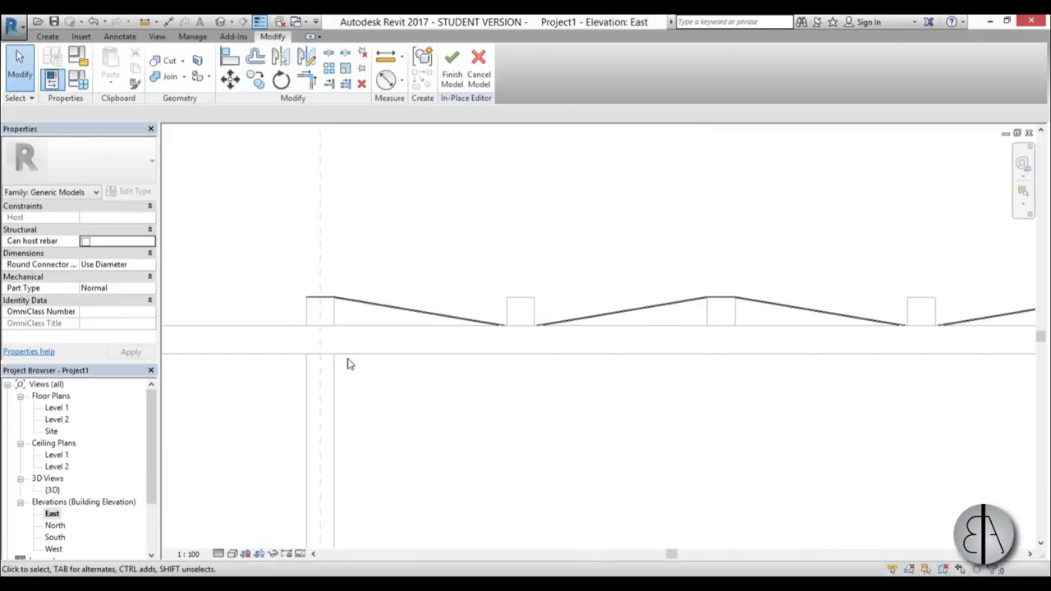
pyautogui.click(48, 37)
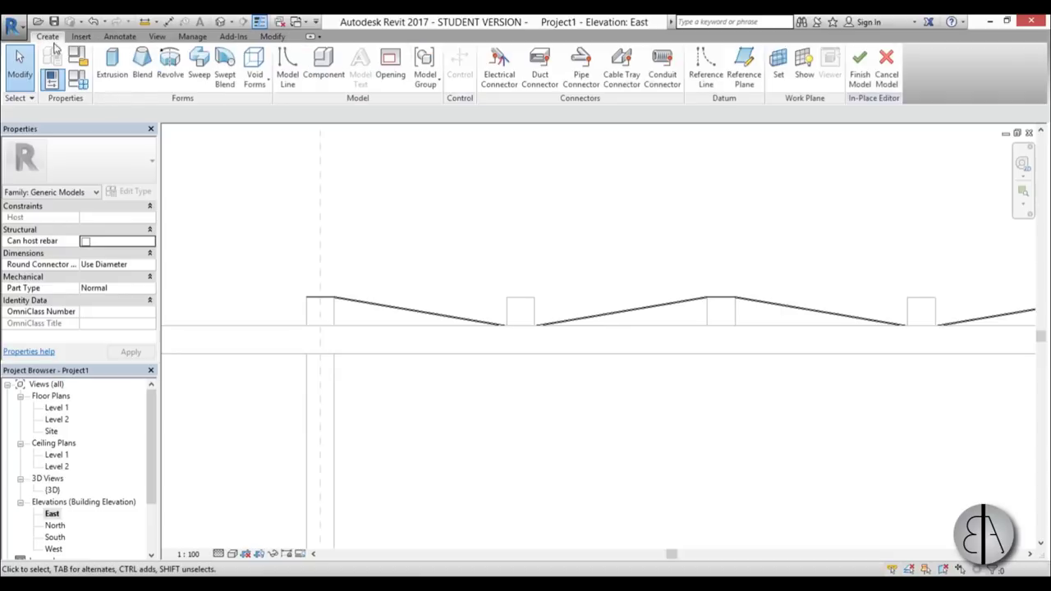
pyautogui.click(114, 76)
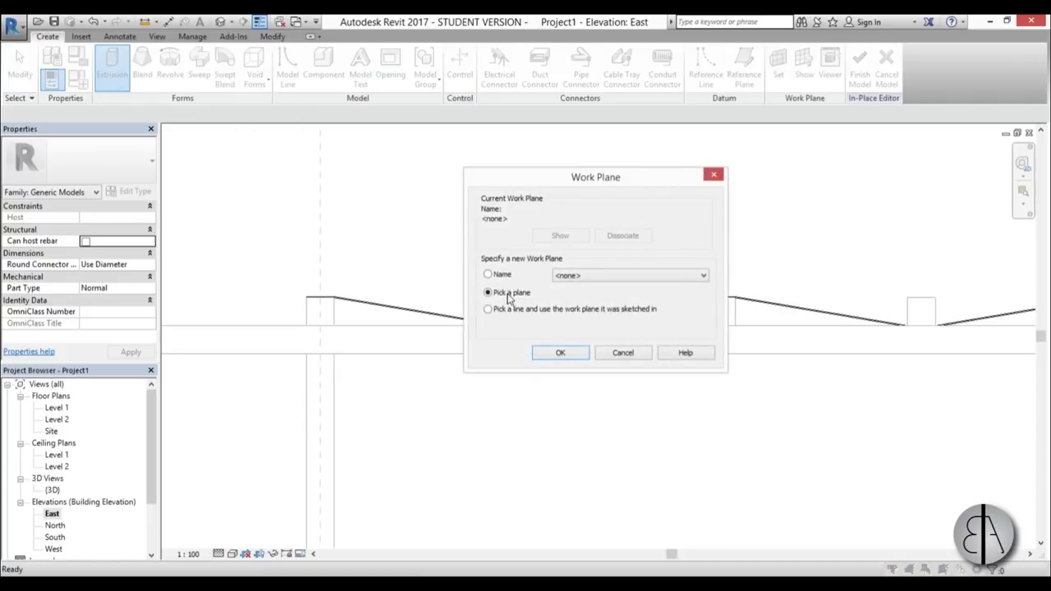
pyautogui.click(575, 280)
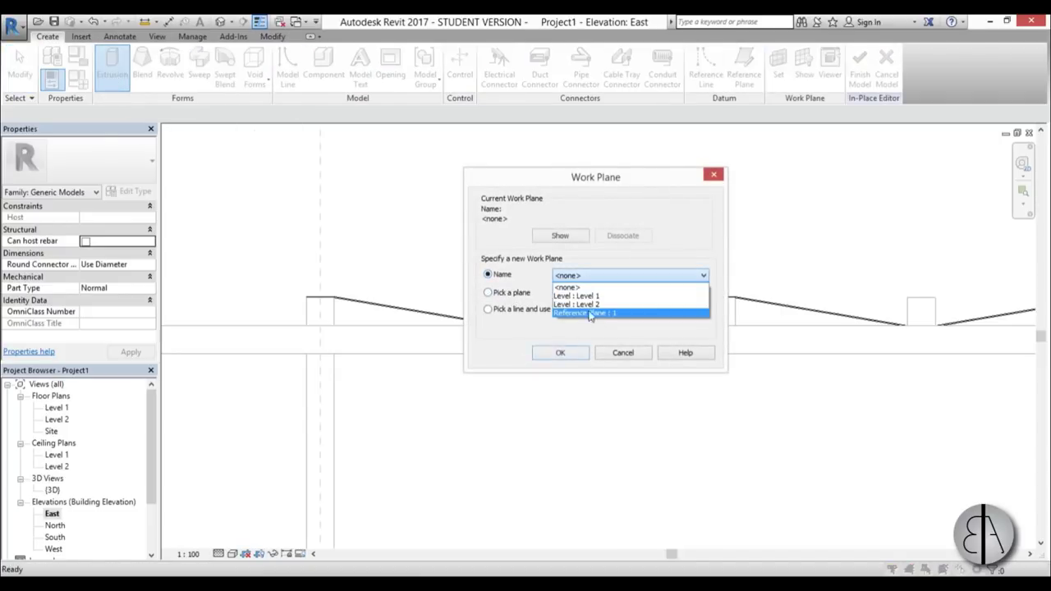
pyautogui.click(577, 319)
pyautogui.click(561, 353)
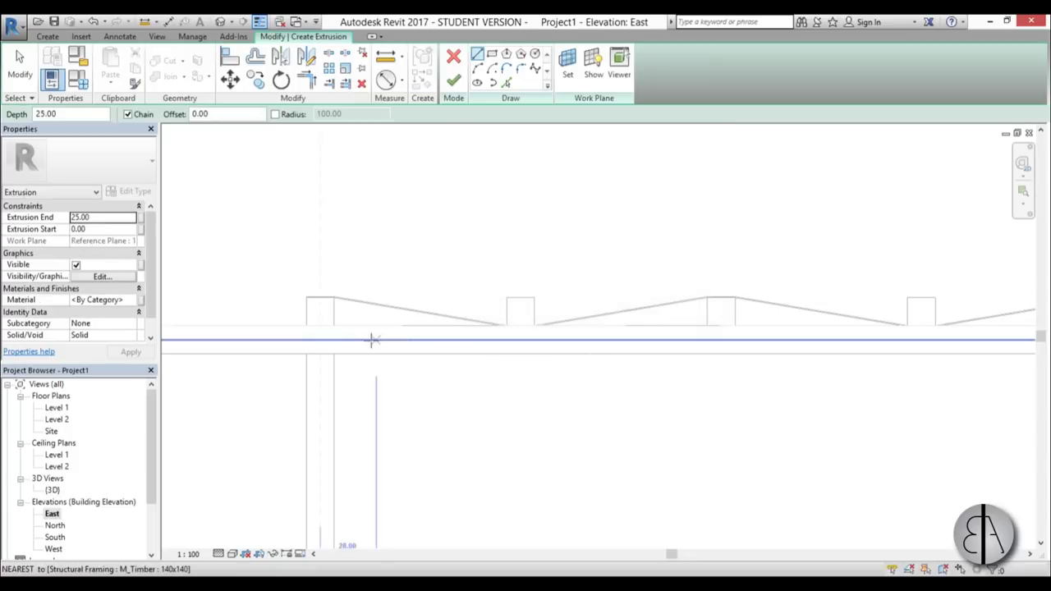
# Sketch horizontal lines along the underside of the first cross beam, the top of the second and the underside of the third.
pyautogui.scroll(1, 303, 331)
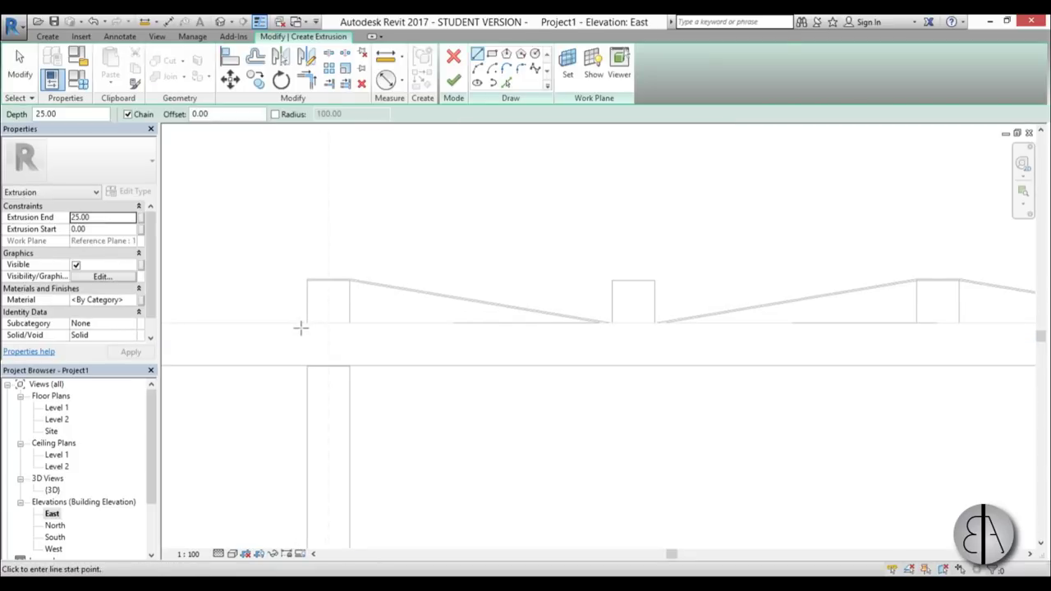
pyautogui.click(307, 323)
pyautogui.click(350, 323)
pyautogui.press('Escape')
pyautogui.scroll(2, 647, 294)
pyautogui.click(584, 270)
pyautogui.click(657, 270)
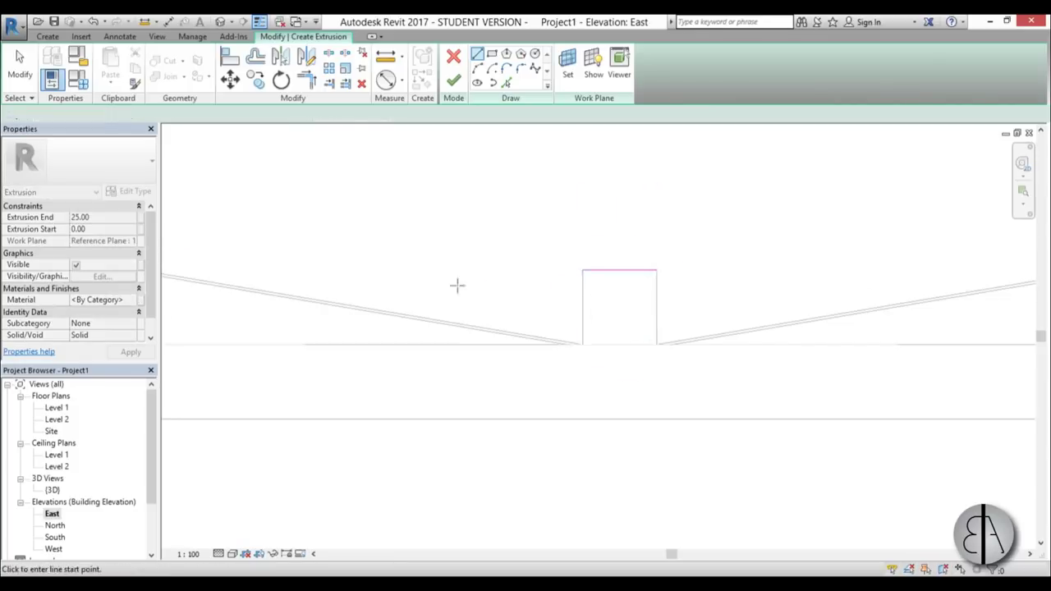
pyautogui.press('Escape')
pyautogui.scroll(-2, 641, 285)
pyautogui.click(675, 320)
pyautogui.click(732, 320)
pyautogui.press('Escape')
# Create parallel copies of the three horizontal sketch lines at a 0.5 offset.
pyautogui.click(507, 83)
pyautogui.moveTo(179, 114); pyautogui.dragTo(87, 118)
pyautogui.write('0.5')
pyautogui.scroll(3, 378, 353)
pyautogui.click(391, 305)
pyautogui.click(915, 230)
pyautogui.scroll(-3, 916, 247)
pyautogui.click(514, 302)
pyautogui.scroll(-3, 513, 306)
pyautogui.moveTo(300, 320); pyautogui.dragTo(542, 319, button='middle')
# Connect the horizontal line pairs on the first three cross beams with parallel diagonal lines.
pyautogui.click(477, 55)
pyautogui.scroll(4, 456, 314)
pyautogui.click(382, 282)
pyautogui.scroll(2, 904, 194)
pyautogui.click(912, 191)
pyautogui.click(912, 196)
pyautogui.scroll(-3, 879, 215)
pyautogui.scroll(4, 570, 261)
pyautogui.click(493, 272)
pyautogui.scroll(-3, 268, 284)
pyautogui.moveTo(830, 220); pyautogui.dragTo(373, 257, button='middle')
pyautogui.click(362, 240)
pyautogui.click(758, 315)
pyautogui.scroll(2, 363, 249)
pyautogui.click(361, 245)
pyautogui.scroll(-6, 368, 255)
pyautogui.press('Escape')
pyautogui.press('Escape')
# Copy the sketched zigzag segment repeatedly along the cross beams until it reaches the last column.
pyautogui.moveTo(627, 371); pyautogui.dragTo(267, 205)
pyautogui.click(256, 79)
pyautogui.scroll(3, 184, 283)
pyautogui.click(208, 271)
pyautogui.moveTo(1016, 277); pyautogui.dragTo(262, 279, button='middle')
pyautogui.click(266, 275)
pyautogui.scroll(-3, 509, 296)
pyautogui.moveTo(829, 294); pyautogui.dragTo(433, 294, button='middle')
pyautogui.click(516, 288)
pyautogui.moveTo(1015, 302); pyautogui.dragTo(390, 302, button='middle')
pyautogui.scroll(1, 399, 296)
pyautogui.click(422, 288)
pyautogui.scroll(-3, 298, 324)
pyautogui.scroll(4, 772, 301)
pyautogui.click(431, 324)
pyautogui.scroll(-4, 307, 364)
pyautogui.scroll(4, 698, 364)
pyautogui.click(457, 330)
pyautogui.scroll(-4, 321, 357)
# Close both open ends of the zigzag profile with short vertical lines and finish the extrusion sketch.
pyautogui.press('Escape')
pyautogui.press('Escape')
pyautogui.scroll(5, 645, 349)
pyautogui.scroll(2, 669, 340)
pyautogui.click(477, 54)
pyautogui.click(554, 335)
pyautogui.click(553, 338)
pyautogui.scroll(-10, 856, 303)
pyautogui.scroll(2, 457, 284)
pyautogui.scroll(9, 513, 315)
pyautogui.click(616, 304)
pyautogui.click(616, 312)
pyautogui.press('Escape')
pyautogui.press('Escape')
pyautogui.scroll(-9, 358, 324)
pyautogui.moveTo(249, 315)
pyautogui.mouseDown(button='middle')
pyautogui.moveTo(380, 322)
pyautogui.moveTo(264, 320)
pyautogui.mouseUp(button='middle')
pyautogui.scroll(-1, 263, 319)
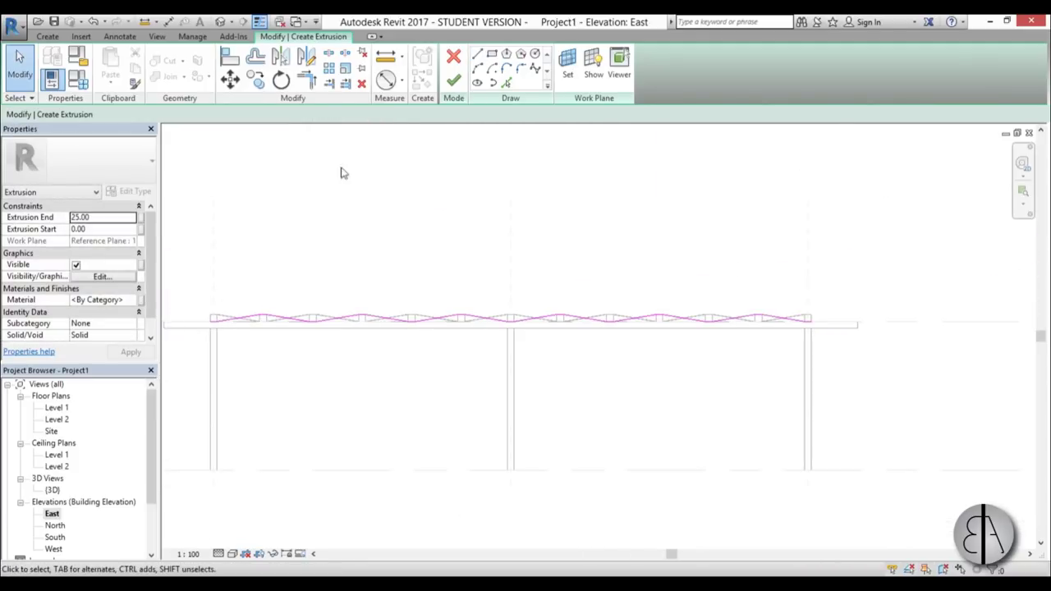
pyautogui.click(453, 80)
# Open the Level 2 floor plan and stretch the new extrusion to fill the second bay between the intermediate reference planes.
pyautogui.doubleClick(63, 409)
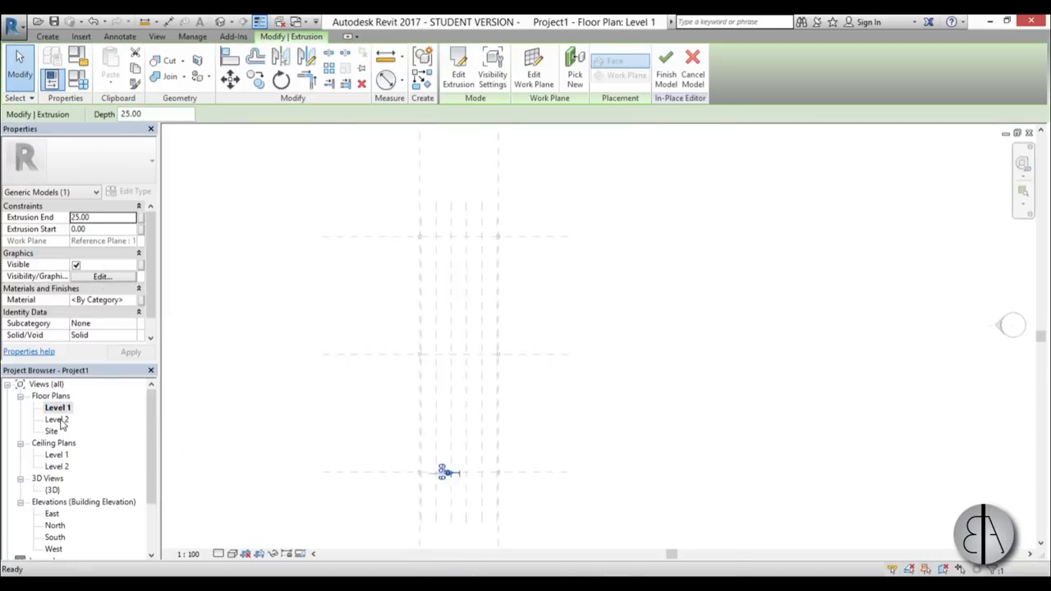
pyautogui.doubleClick(59, 420)
pyautogui.scroll(-3, 308, 411)
pyautogui.scroll(-1, 305, 411)
pyautogui.moveTo(324, 329); pyautogui.dragTo(327, 368, button='middle')
pyautogui.scroll(2, 317, 311)
pyautogui.moveTo(334, 289); pyautogui.dragTo(364, 299)
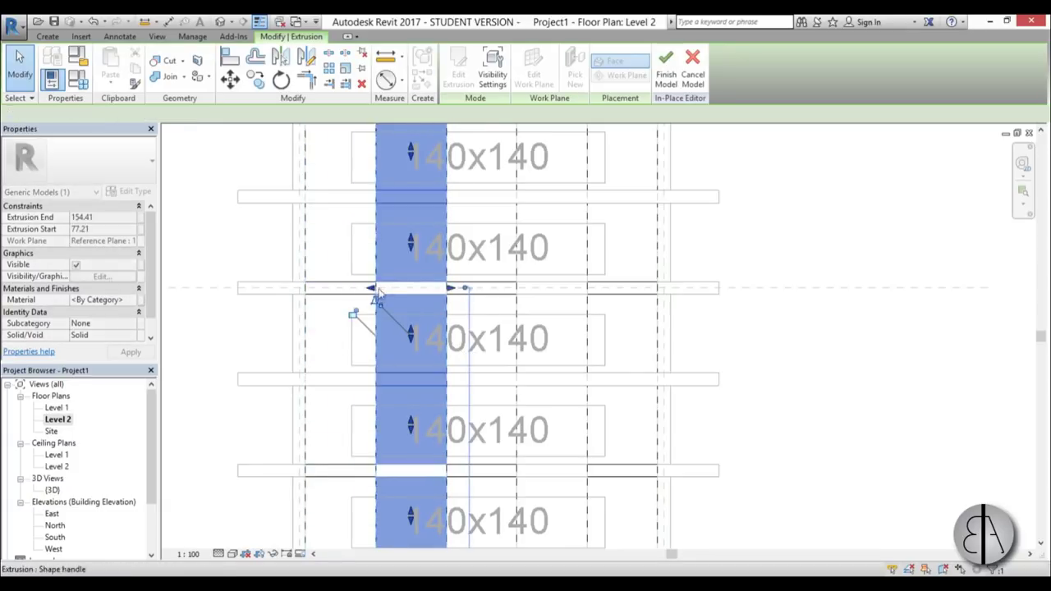
pyautogui.scroll(-3, 365, 297)
pyautogui.scroll(5, 415, 416)
pyautogui.scroll(1, 415, 416)
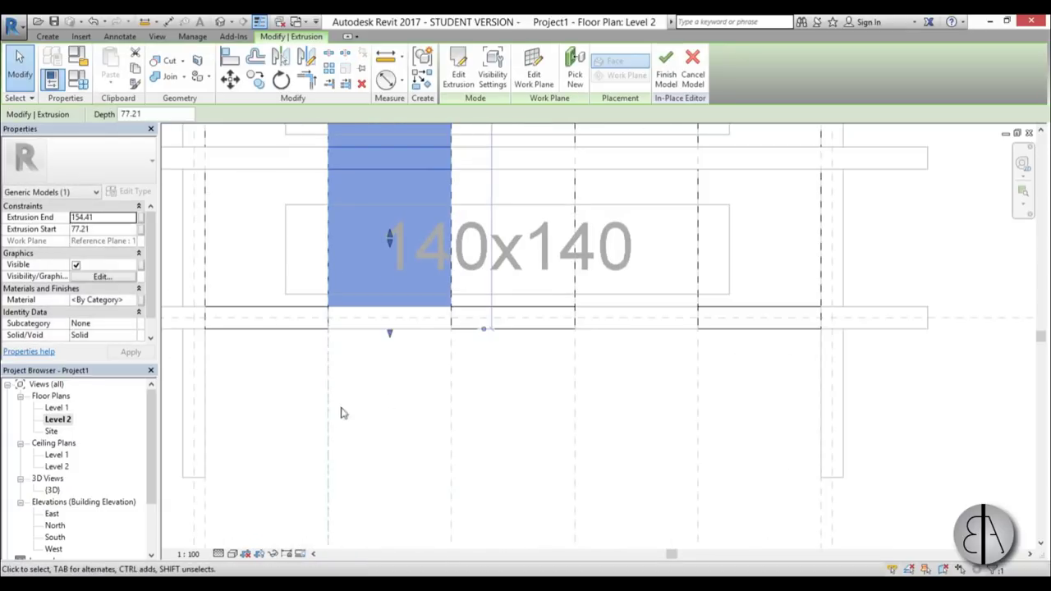
# Copy the second-bay strip without constraint into the fourth bay between the reference planes.
pyautogui.click(255, 78)
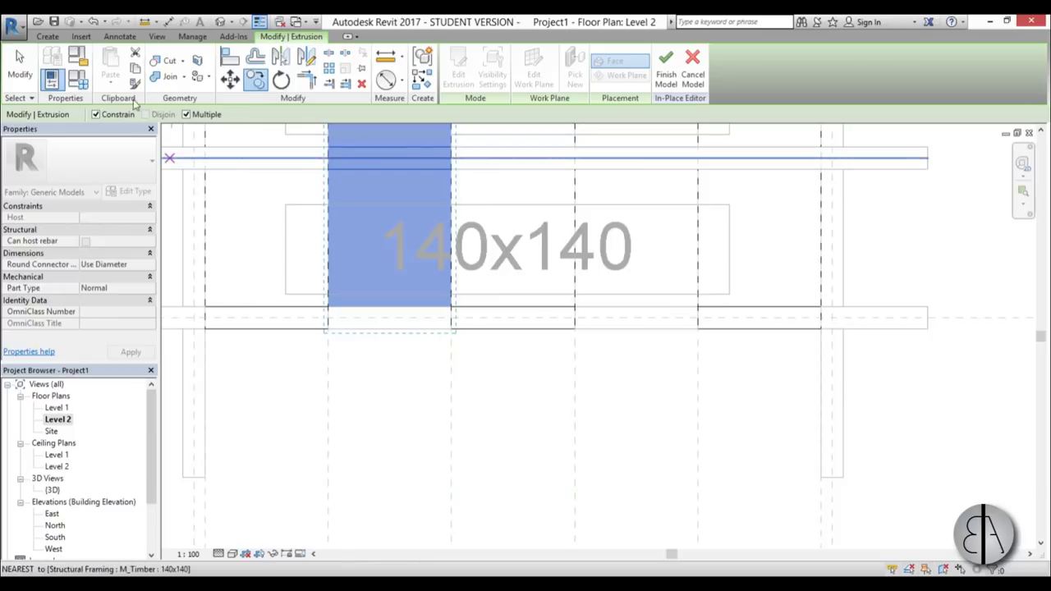
pyautogui.click(96, 115)
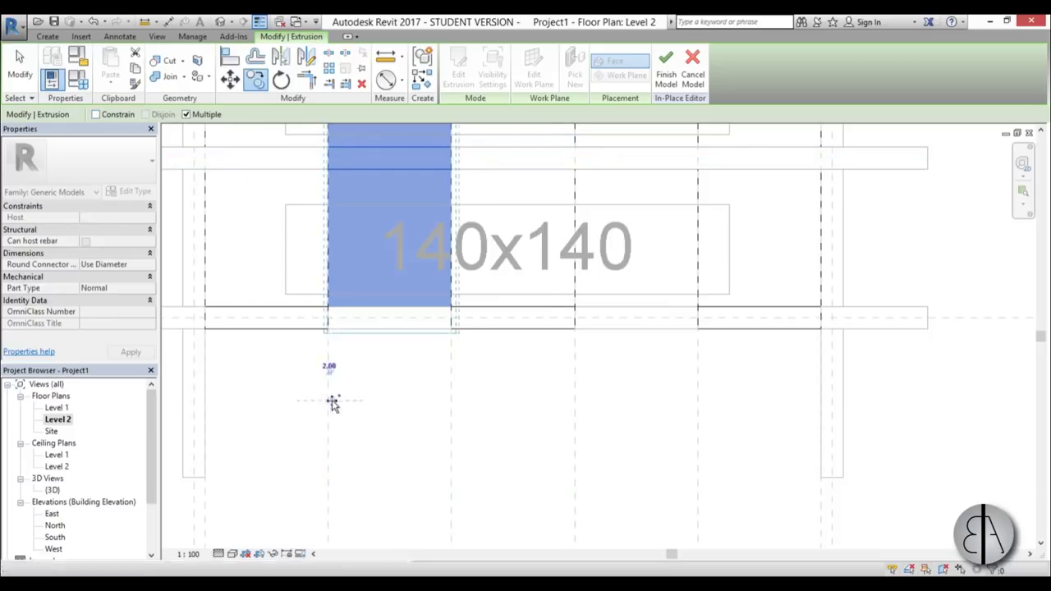
pyautogui.click(577, 401)
pyautogui.scroll(-5, 390, 388)
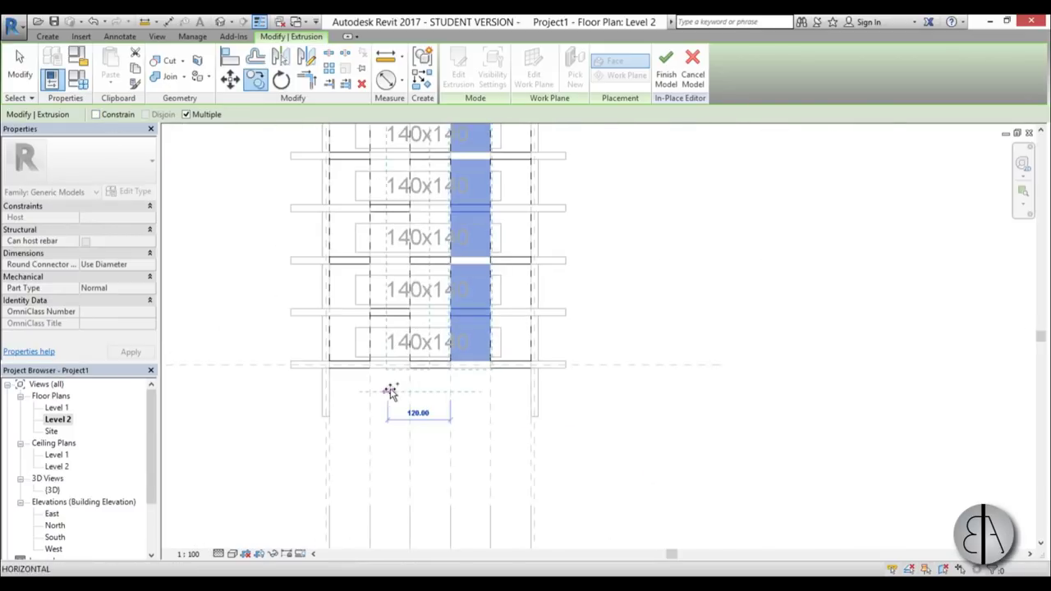
pyautogui.press('Escape')
pyautogui.press('Escape')
# Assign the Linen, White material from the Autodesk Fabric library to all five woven strips together.
pyautogui.moveTo(438, 181); pyautogui.dragTo(434, 307, button='middle')
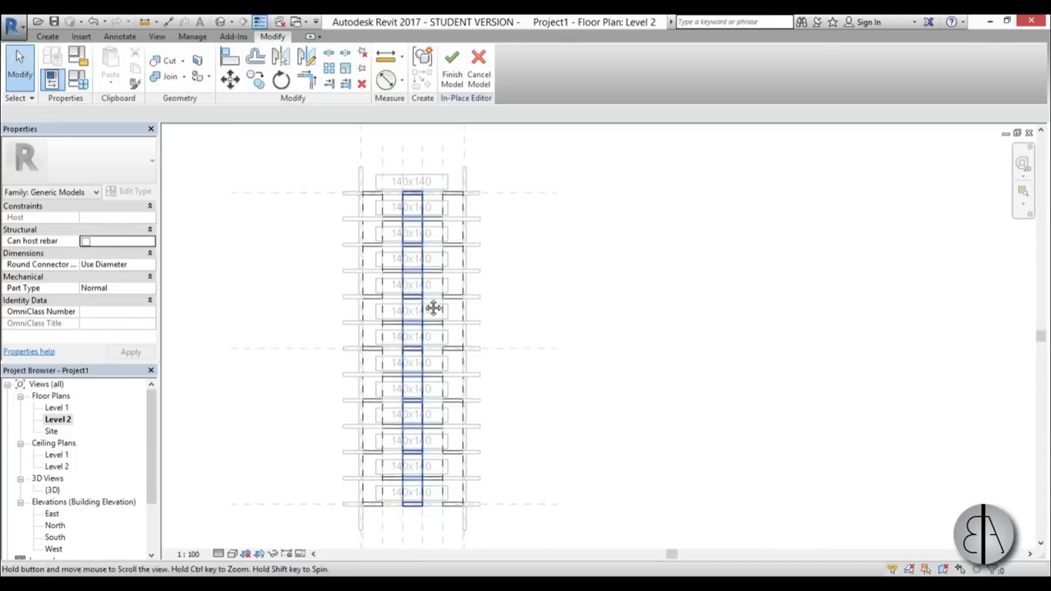
pyautogui.scroll(3, 435, 307)
pyautogui.click(362, 202)
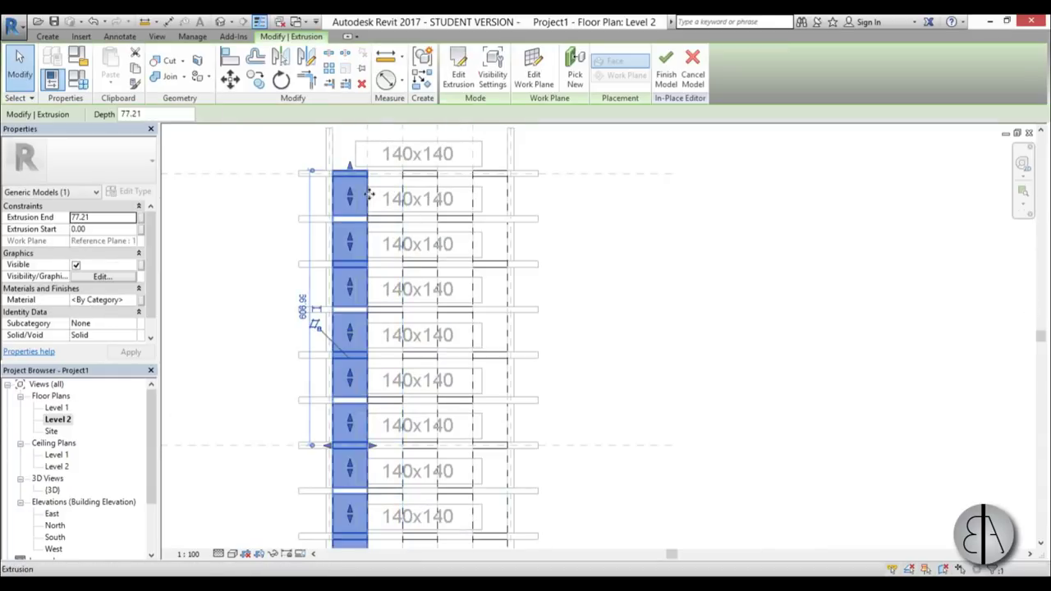
pyautogui.keyDown('ctrl'); pyautogui.click(405, 193); pyautogui.keyUp('ctrl')
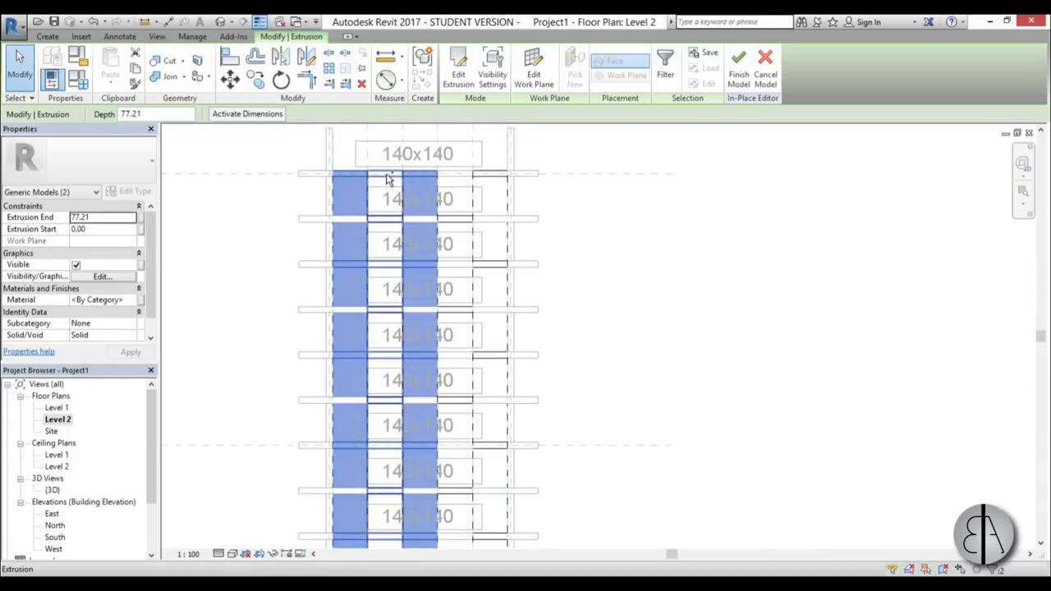
pyautogui.keyDown('ctrl'); pyautogui.click(384, 197); pyautogui.keyUp('ctrl')
pyautogui.keyDown('ctrl'); pyautogui.click(465, 212); pyautogui.keyUp('ctrl')
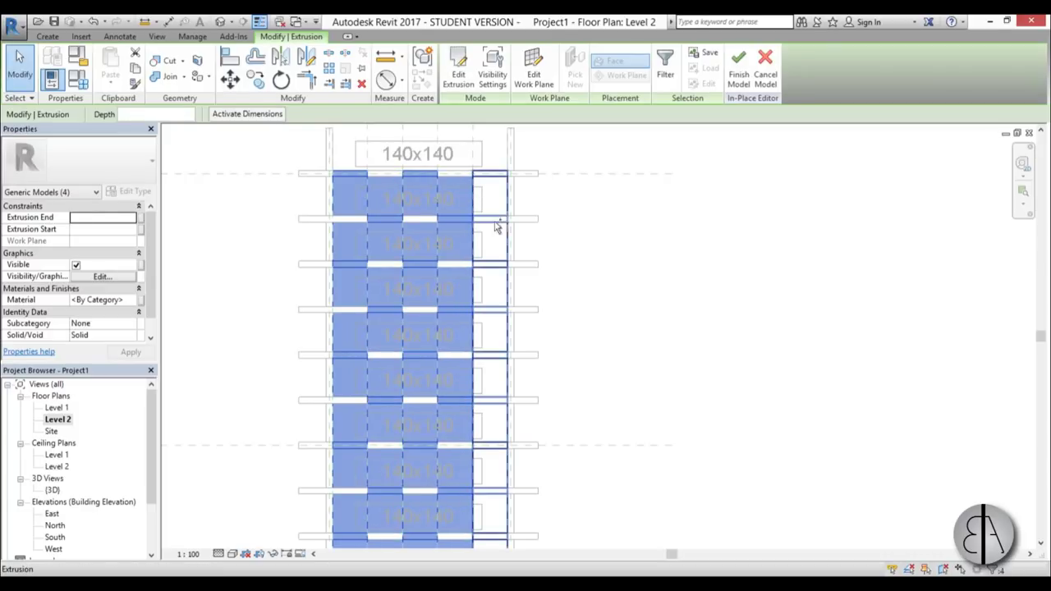
pyautogui.keyDown('ctrl'); pyautogui.click(497, 222); pyautogui.keyUp('ctrl')
pyautogui.scroll(-3, 377, 234)
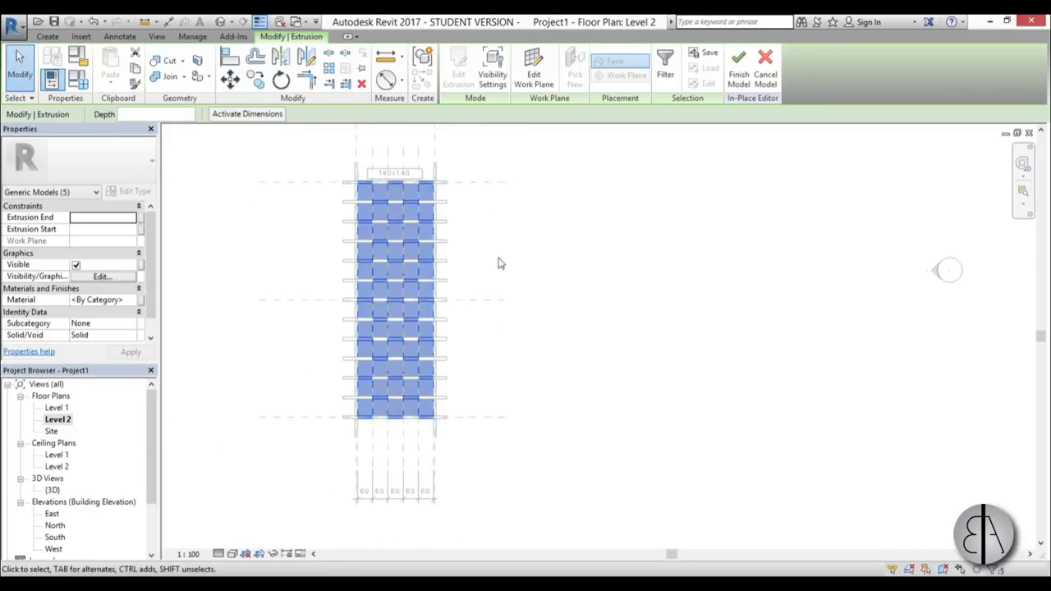
pyautogui.click(133, 301)
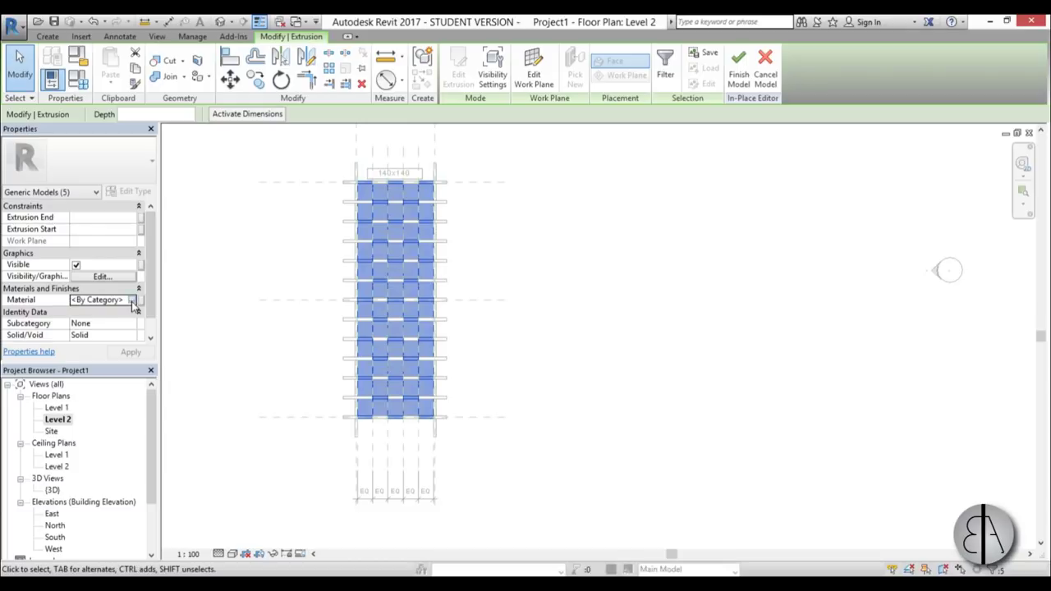
pyautogui.click(130, 300)
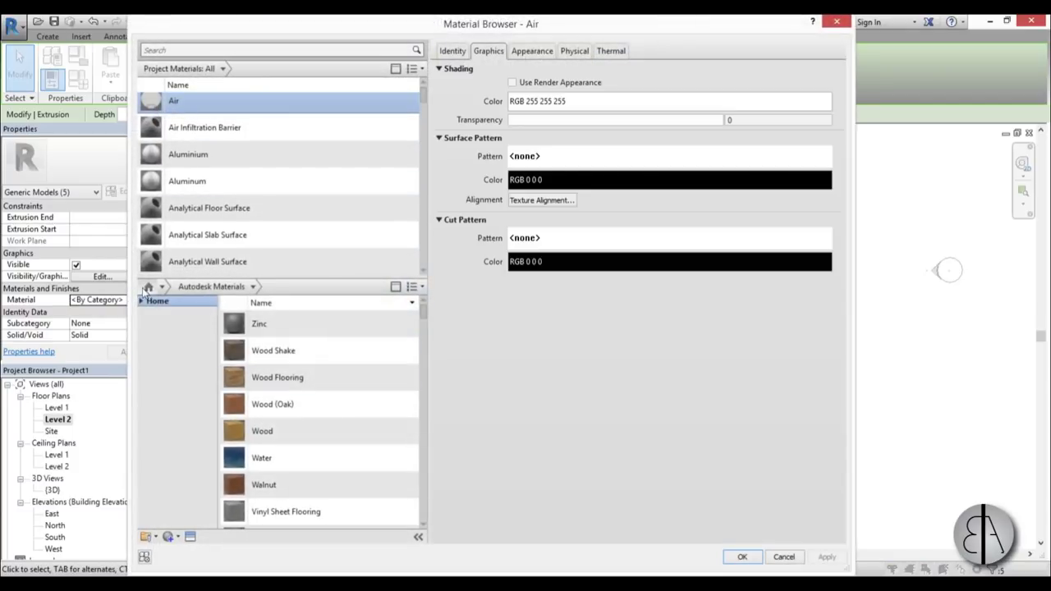
pyautogui.click(141, 301)
pyautogui.click(147, 324)
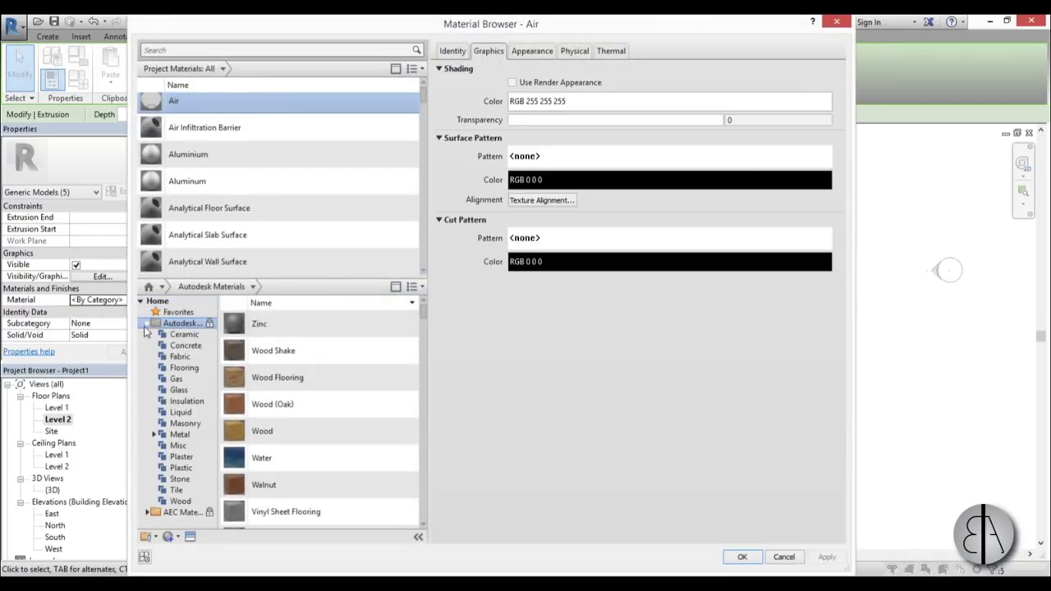
pyautogui.click(177, 357)
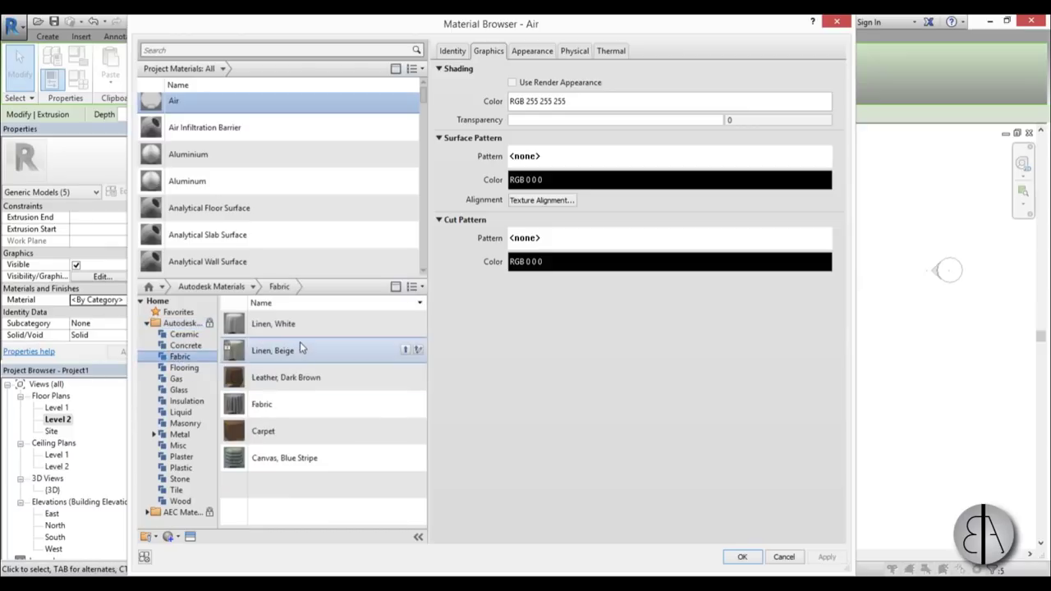
pyautogui.click(269, 326)
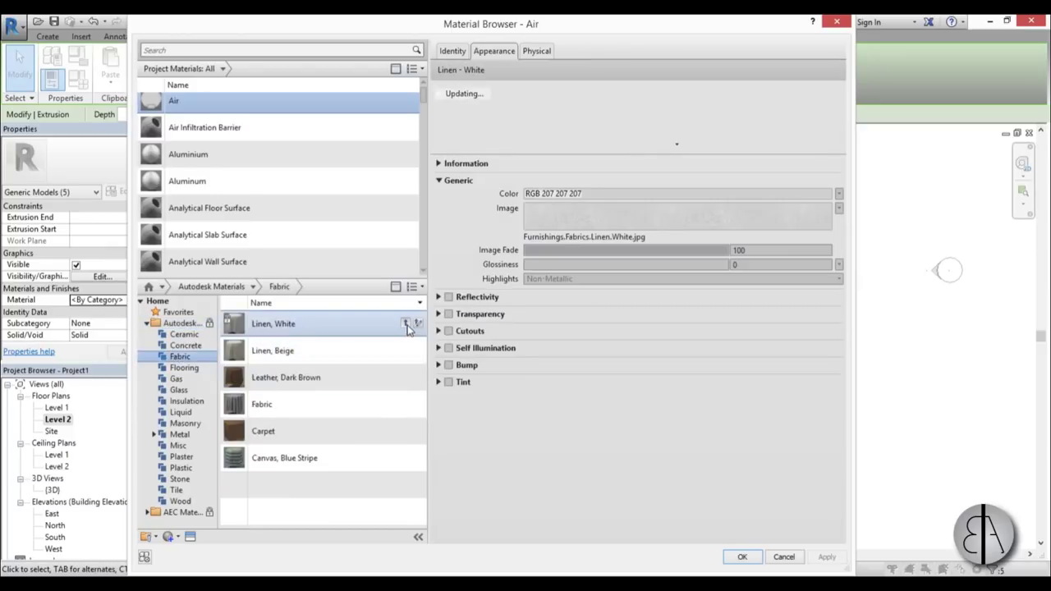
pyautogui.click(406, 324)
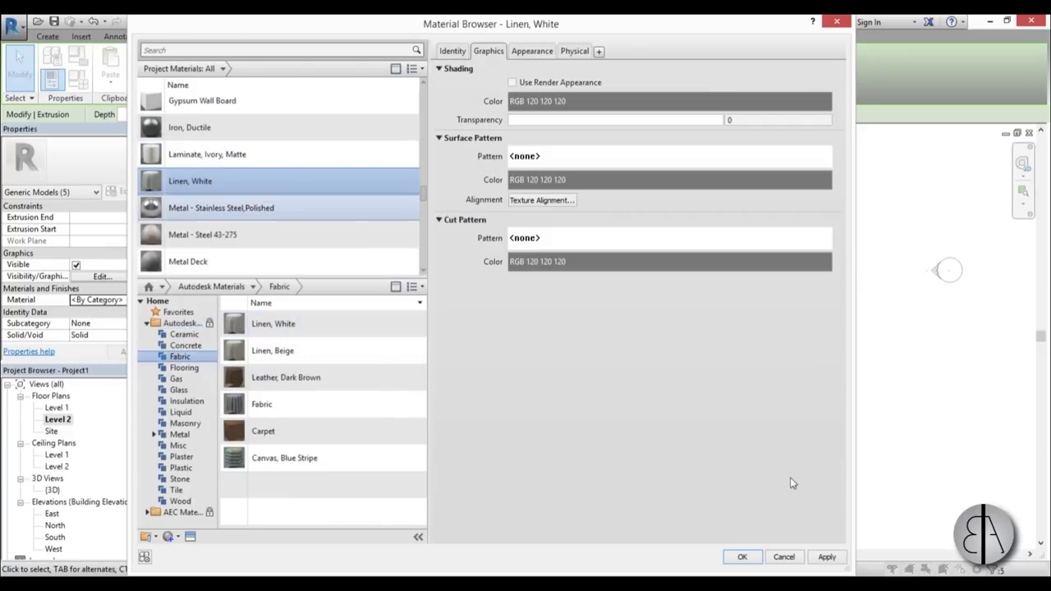
pyautogui.click(835, 564)
pyautogui.click(743, 558)
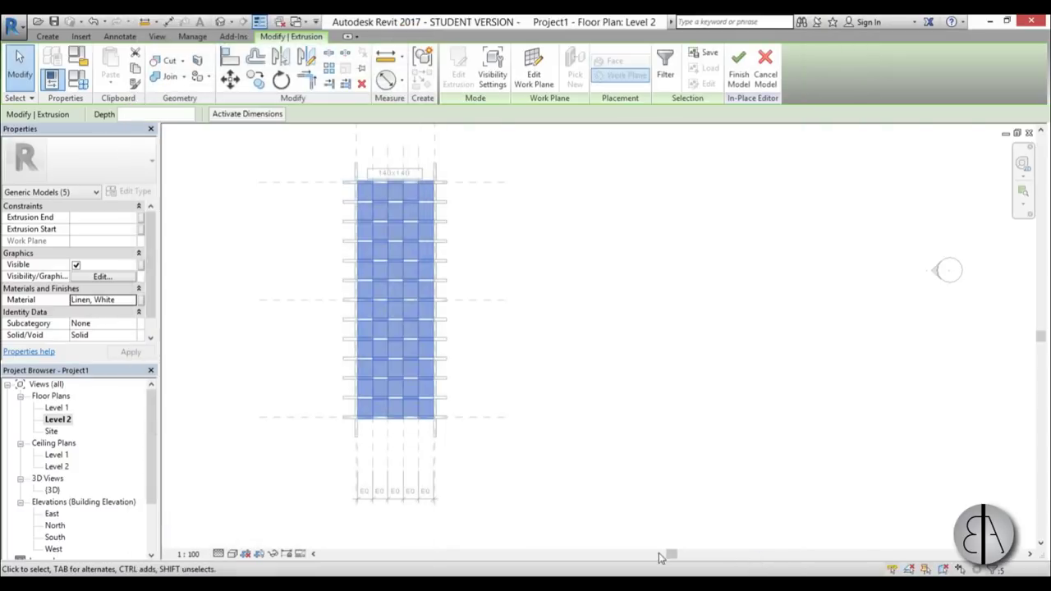
# Finish the in-place model and open the default 3D view.
pyautogui.click(735, 82)
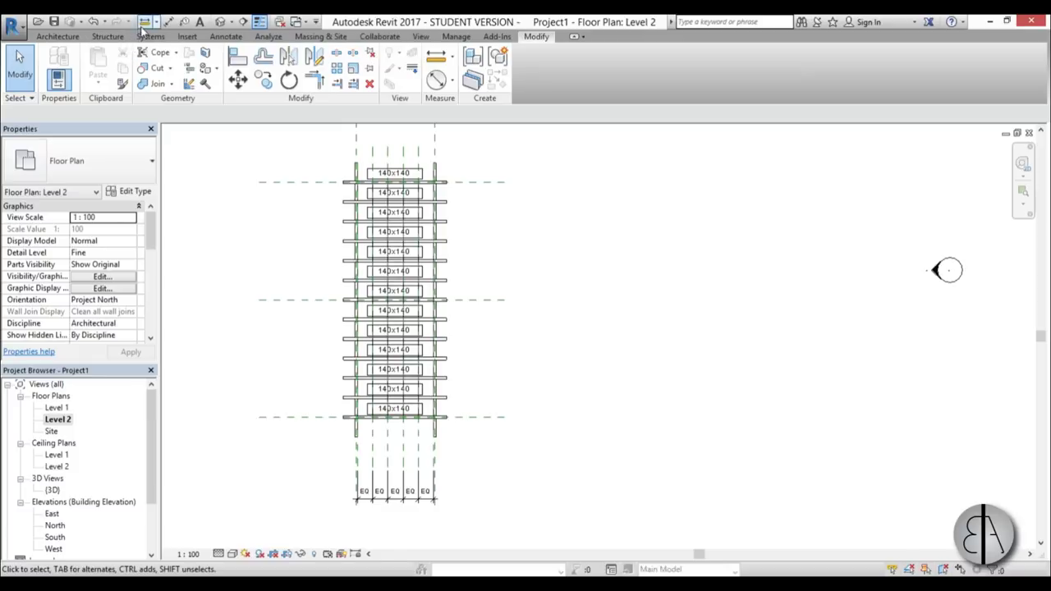
pyautogui.click(221, 23)
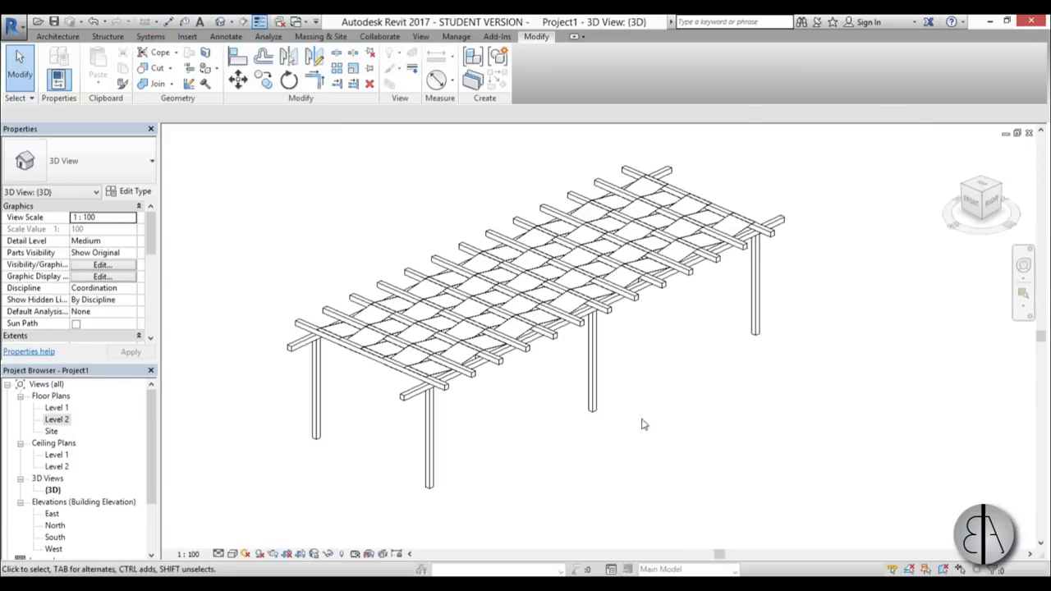